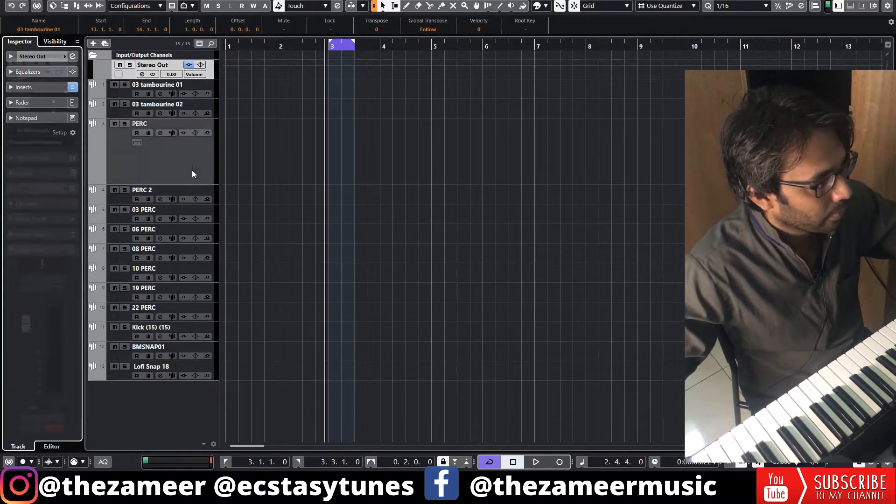
# Audition the PERC, 03 tambourine 01, 03 tambourine 02 and PERC 2 sampler tracks by selecting each one
pyautogui.click(192, 170)
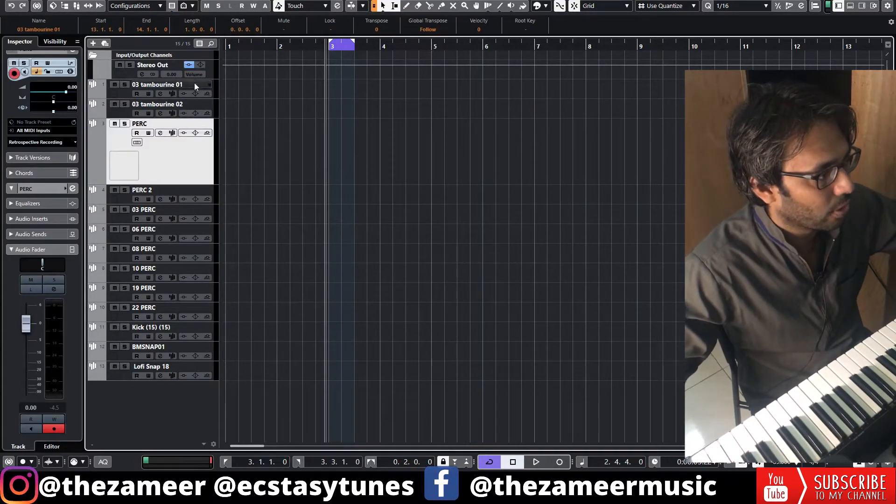
pyautogui.click(125, 92)
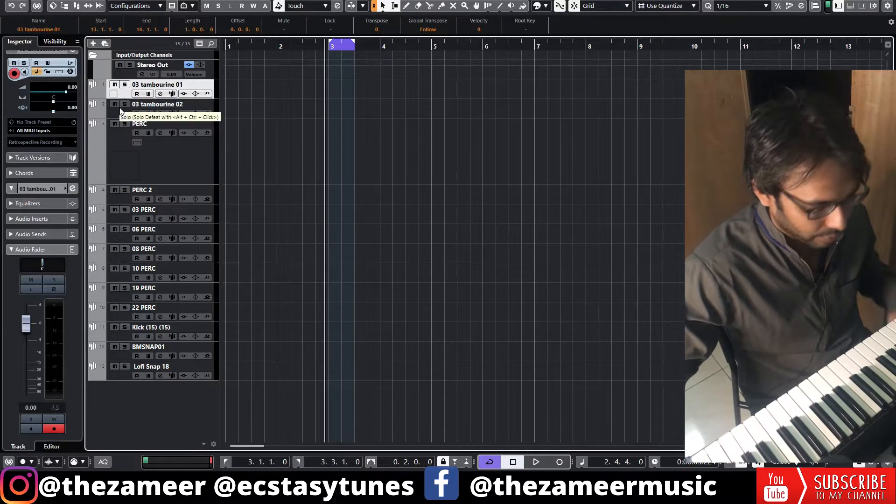
pyautogui.click(120, 111)
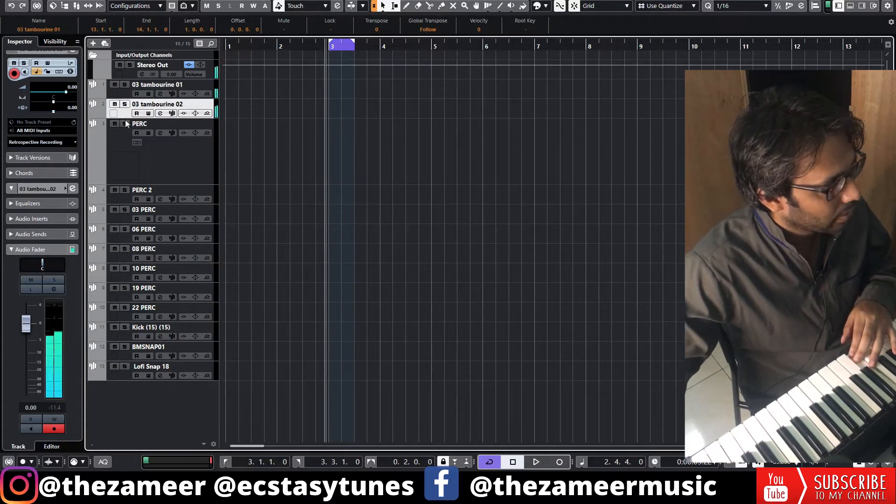
pyautogui.click(147, 151)
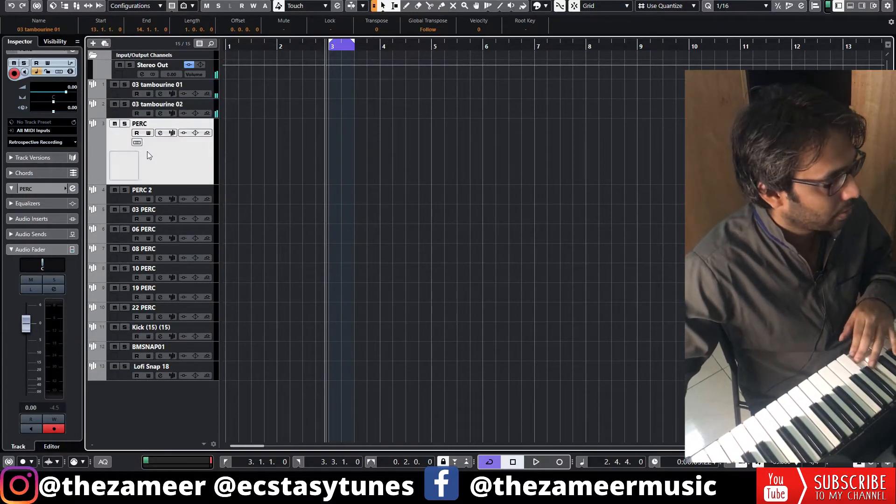
pyautogui.click(122, 199)
# Audition the 03, 06, 08, 10, 19 and 22 PERC sampler tracks by selecting each one
pyautogui.click(122, 217)
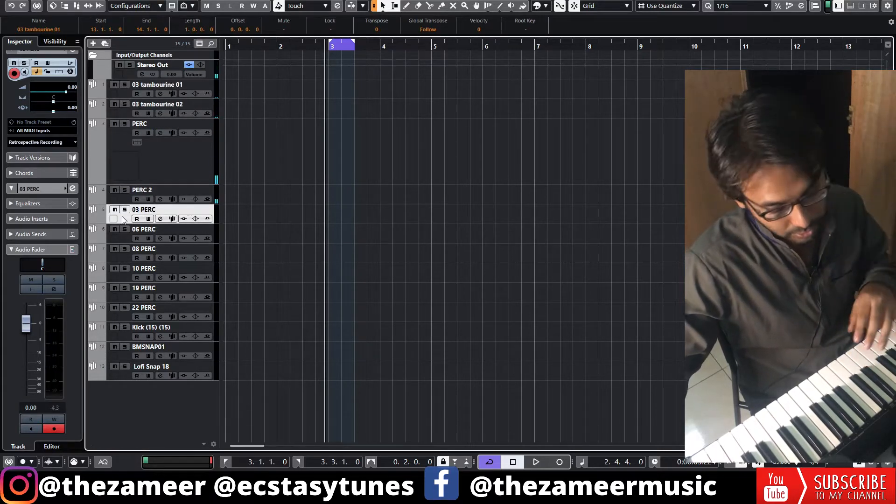
pyautogui.click(124, 237)
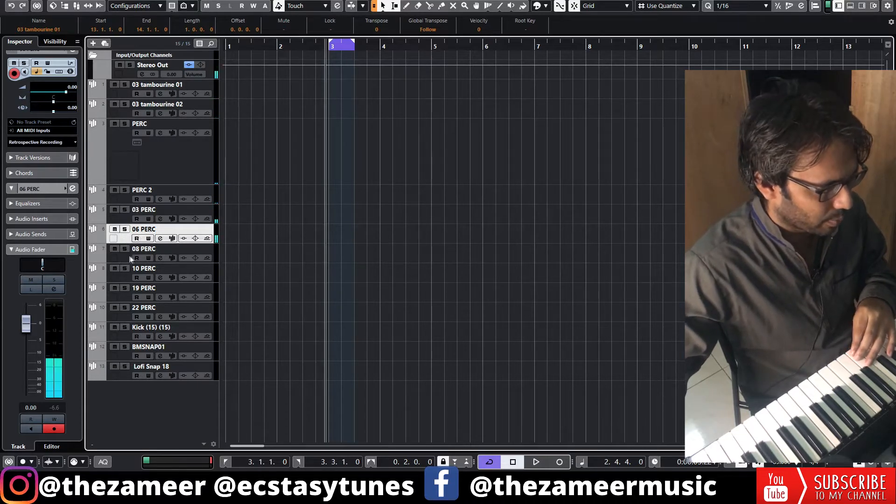
pyautogui.click(131, 260)
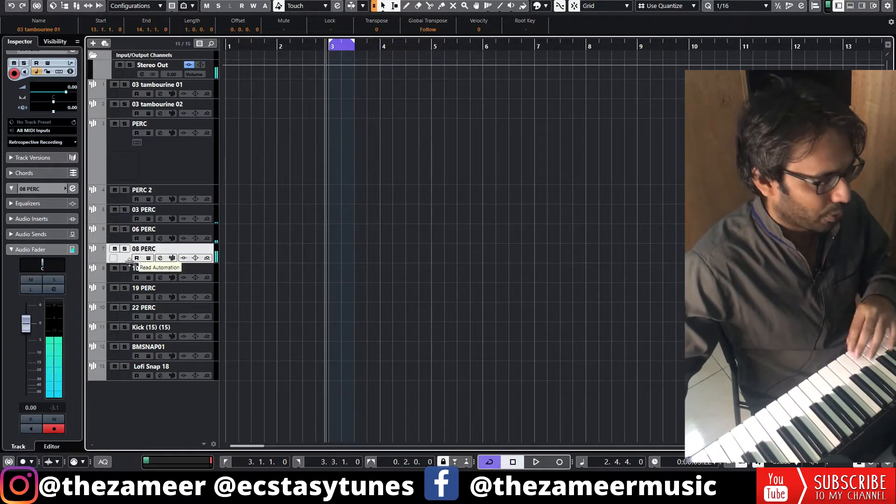
pyautogui.click(122, 278)
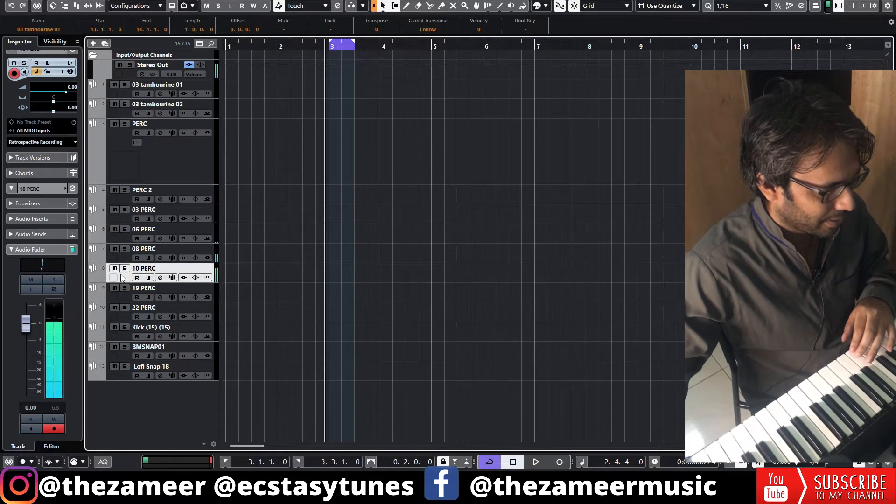
pyautogui.click(124, 298)
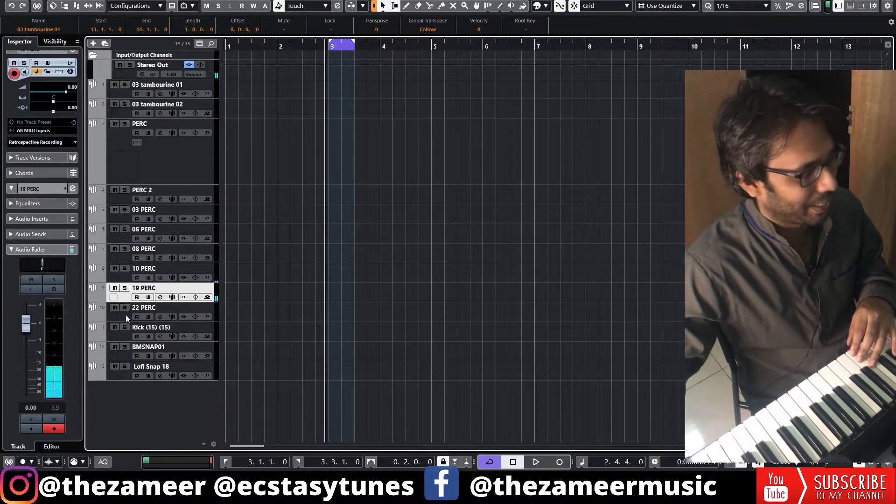
pyautogui.click(124, 314)
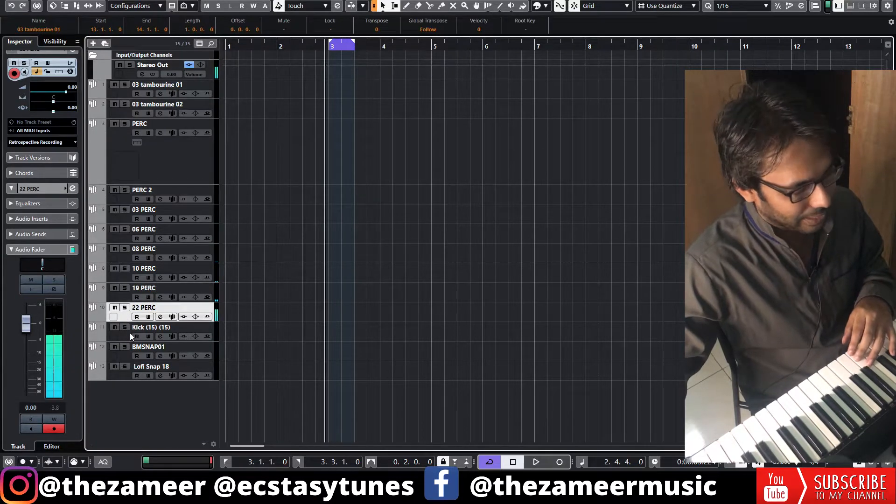
# Audition the Kick (15), BMSNAP01 and Lofi Snap 18 sampler tracks by selecting each one
pyautogui.click(126, 332)
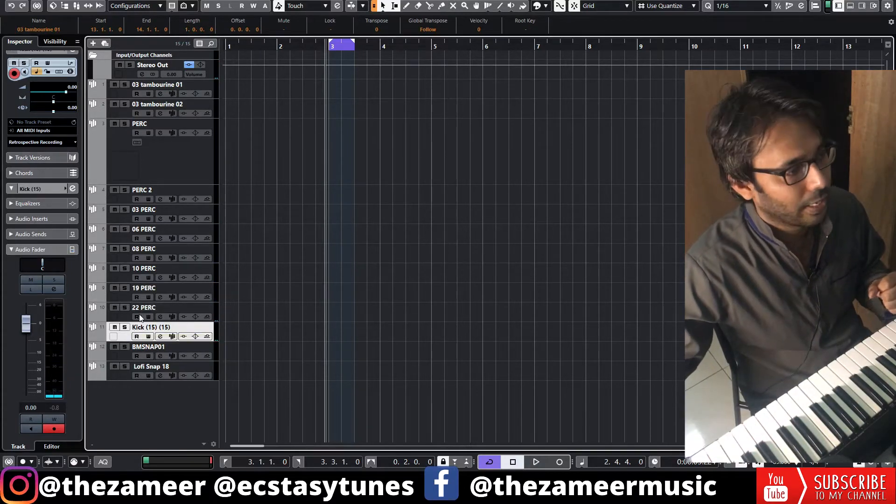
pyautogui.press('g')
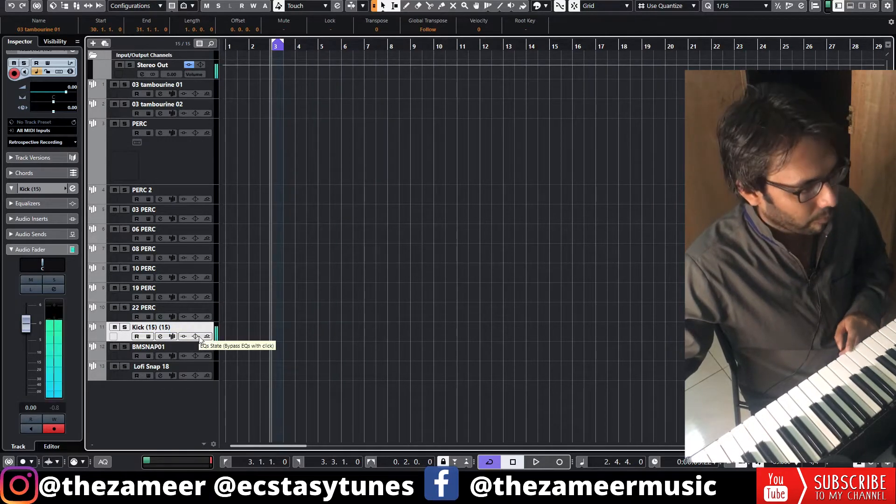
pyautogui.click(123, 356)
pyautogui.click(124, 376)
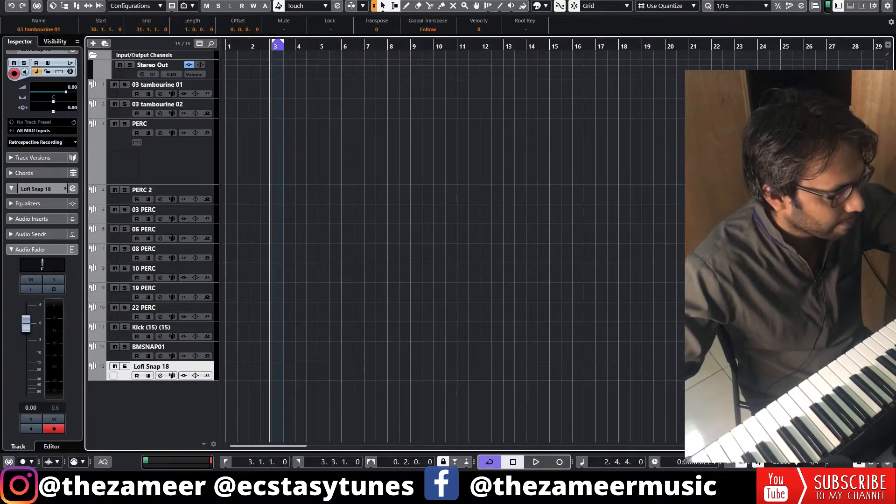
# Draw a MIDI part on the 03 tambourine 01 track from bar 1 and extend it to 2.4.4
pyautogui.moveTo(227, 88); pyautogui.dragTo(267, 89)
pyautogui.click(233, 118)
pyautogui.scroll(5, 231, 119)
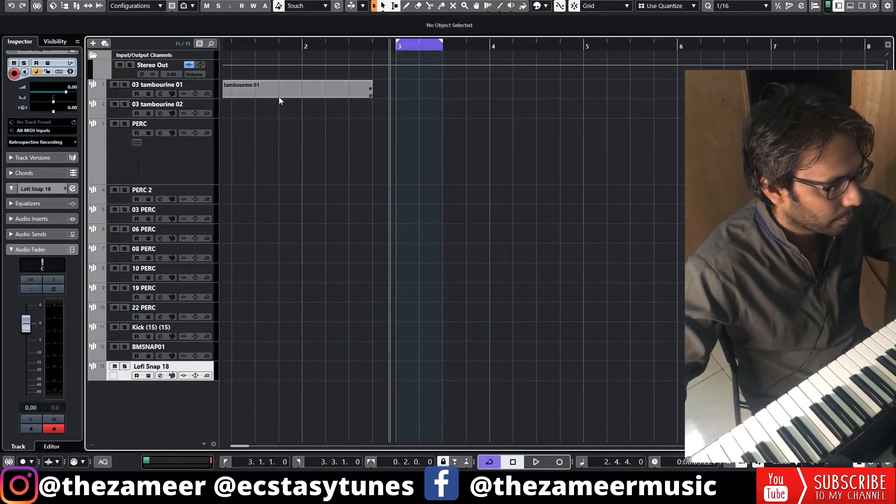
pyautogui.moveTo(371, 97); pyautogui.dragTo(387, 96)
# Set the cycle range to run from the start of bar 1 to the start of bar 3
pyautogui.scroll(-3, 362, 119)
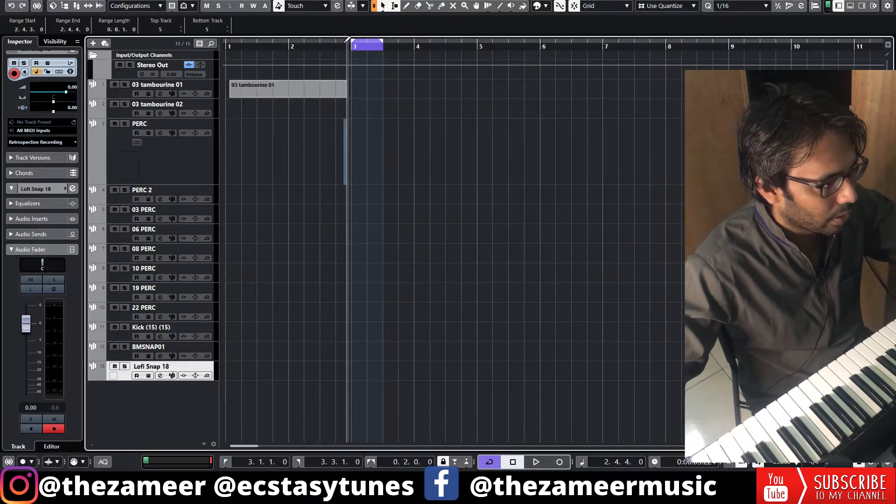
pyautogui.moveTo(353, 46); pyautogui.dragTo(227, 48)
pyautogui.moveTo(382, 45); pyautogui.dragTo(351, 46)
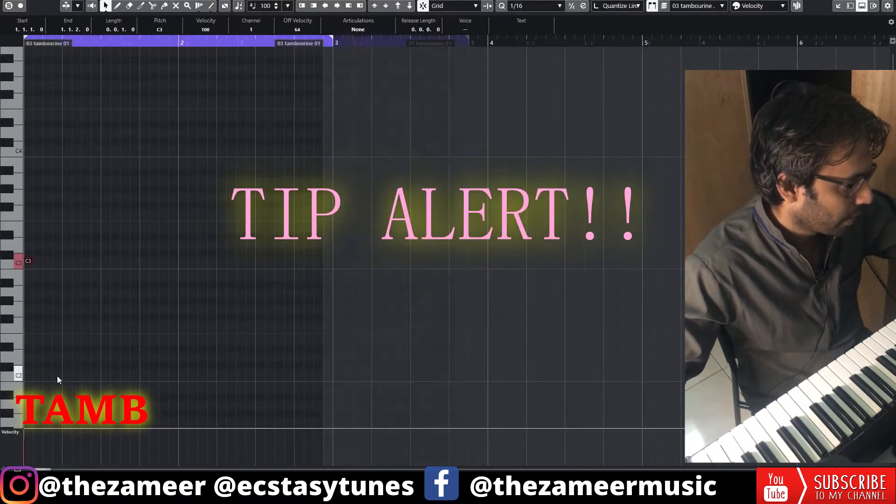
# Add a C3 note at 1.1.4, lower its velocity to 66 and play back the pattern
pyautogui.scroll(3, 57, 376)
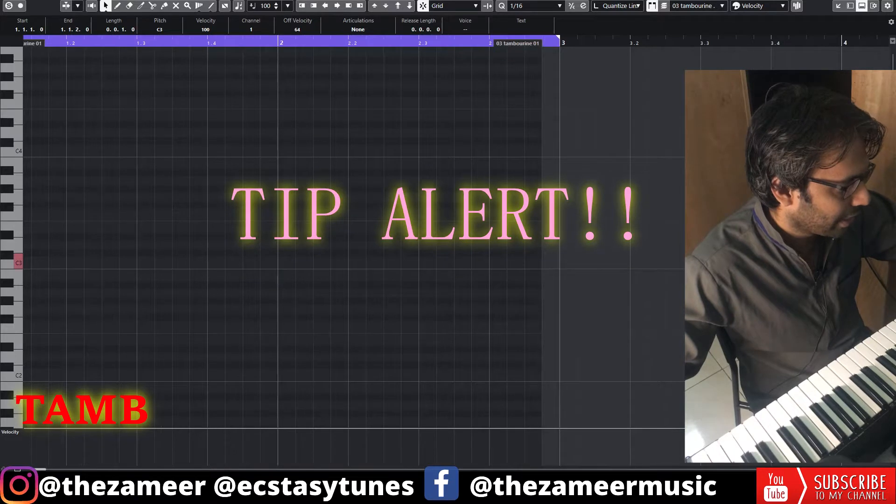
pyautogui.moveTo(39, 470); pyautogui.dragTo(18, 469)
pyautogui.click(106, 275)
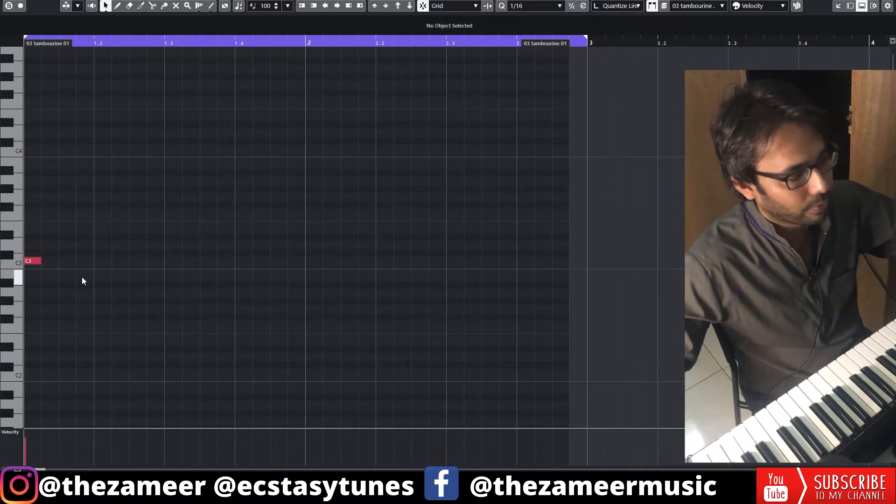
pyautogui.keyDown('alt'); pyautogui.click(88, 262); pyautogui.keyUp('alt')
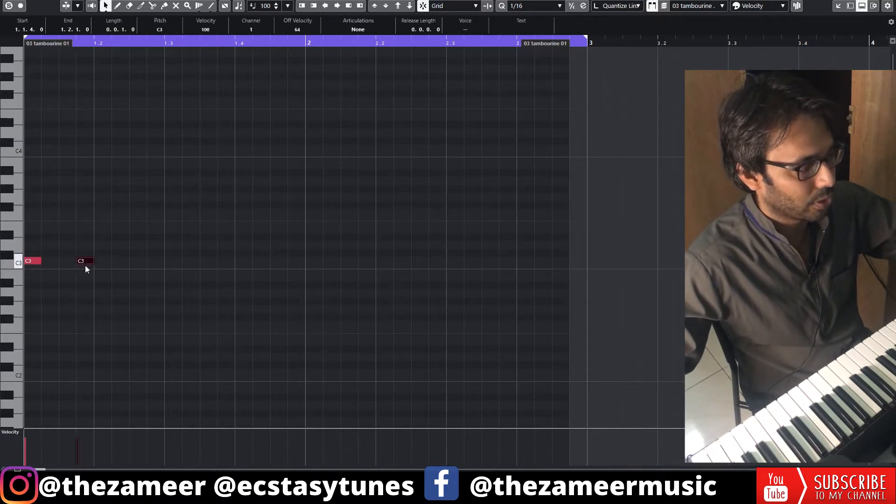
pyautogui.moveTo(79, 440); pyautogui.dragTo(78, 447)
pyautogui.press('space')
pyautogui.press('space')
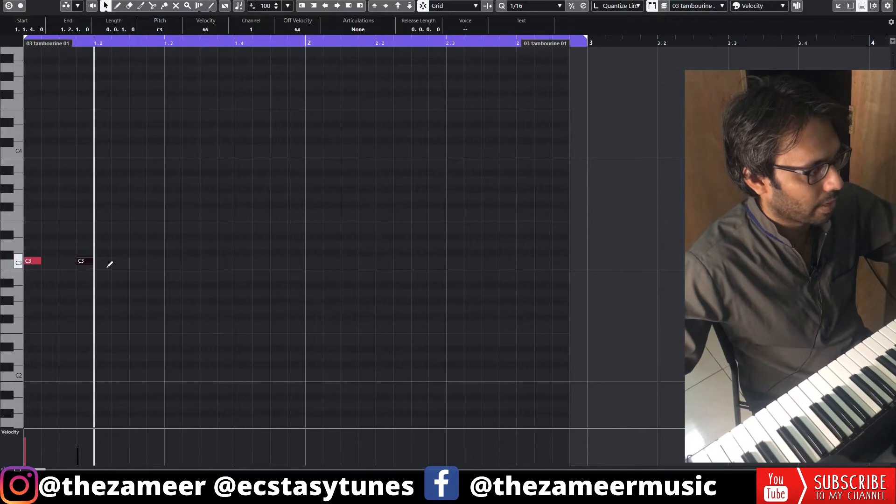
# Add C3 notes at 1.2.3 and 1.3.1 in the tambourine pattern
pyautogui.click(143, 262)
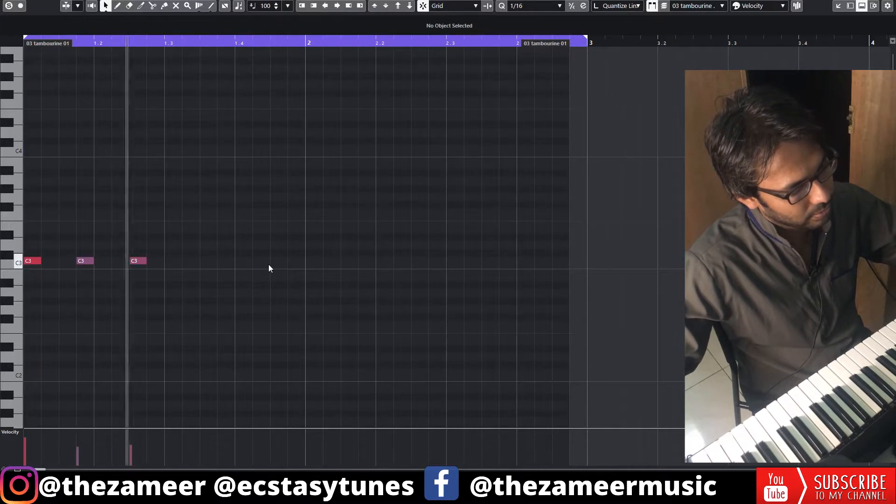
pyautogui.click(176, 261)
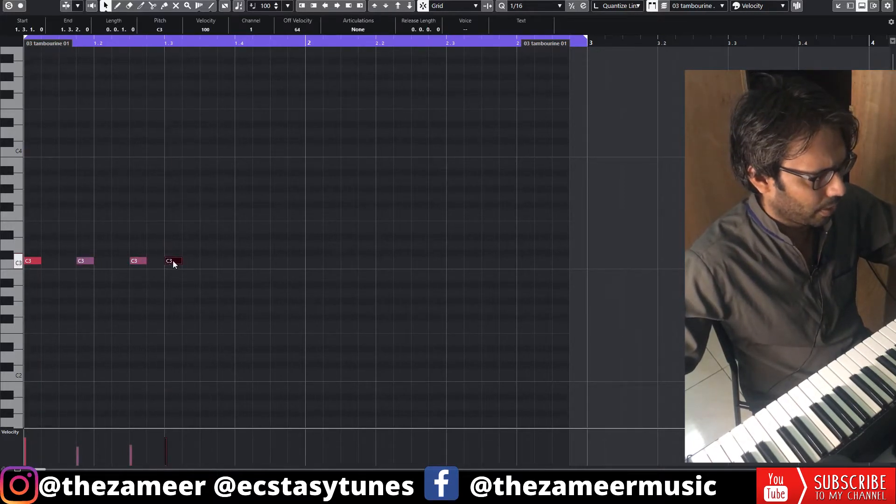
# Try the last C3 note at 1.3.2 and 1.3.4 during playback, and return it to 1.3.1 with velocity 66
pyautogui.moveTo(173, 260); pyautogui.dragTo(184, 258)
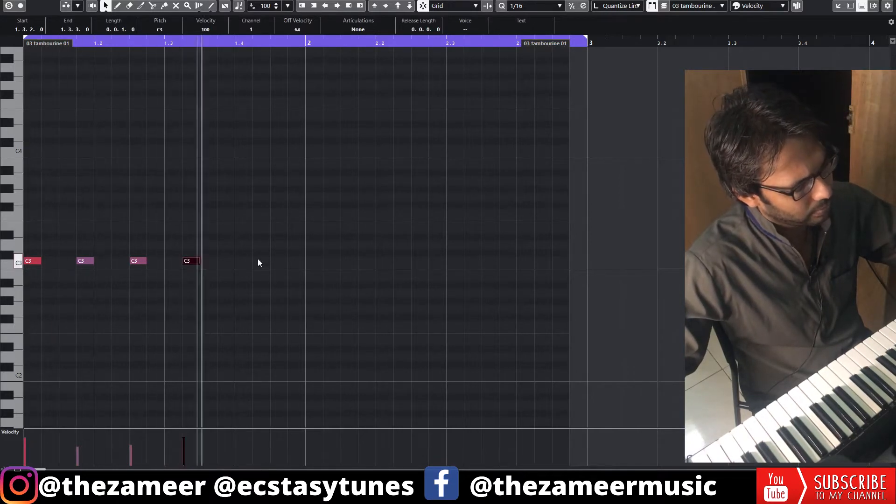
pyautogui.press('space')
pyautogui.moveTo(194, 261); pyautogui.dragTo(228, 264)
pyautogui.press('space')
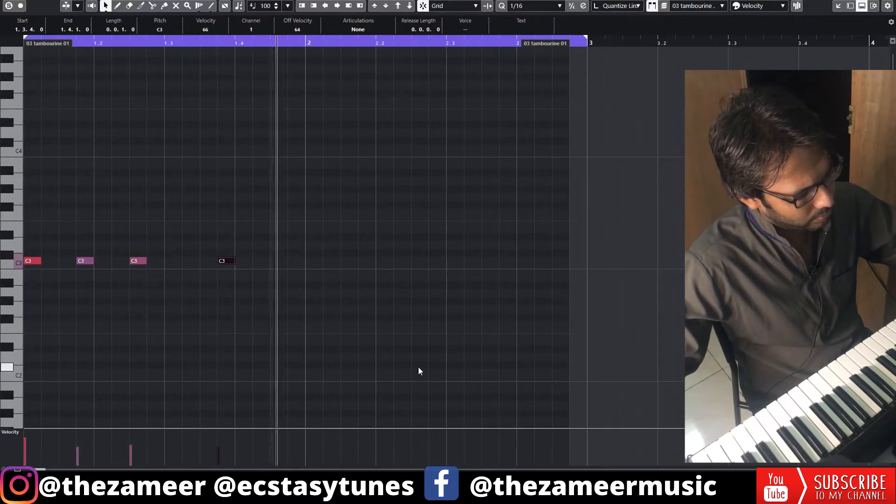
pyautogui.press('space')
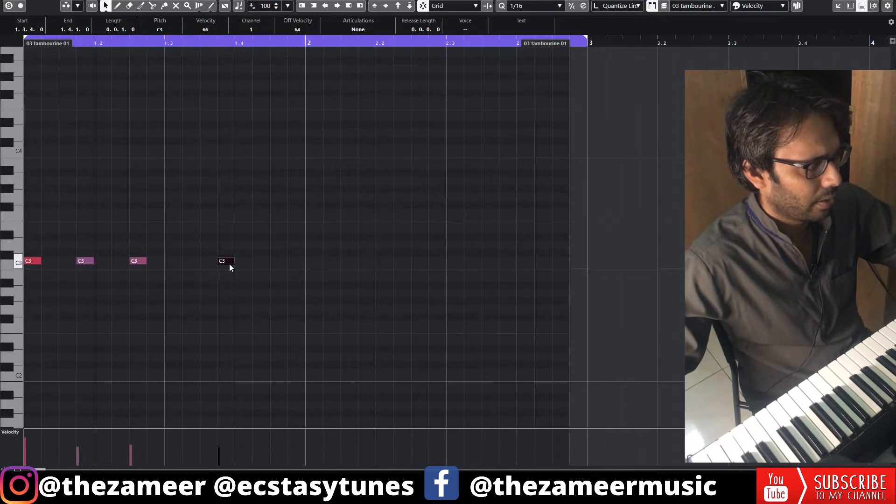
pyautogui.moveTo(229, 263); pyautogui.dragTo(176, 264)
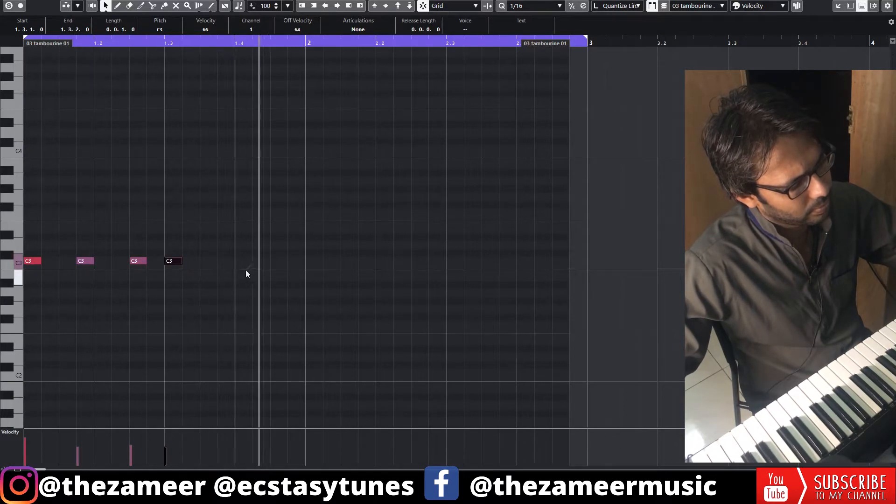
# Add C3 notes at 1.3.4 and 1.4.4, giving the last one velocity 77, and lower the first note's velocity to 65
pyautogui.click(229, 260)
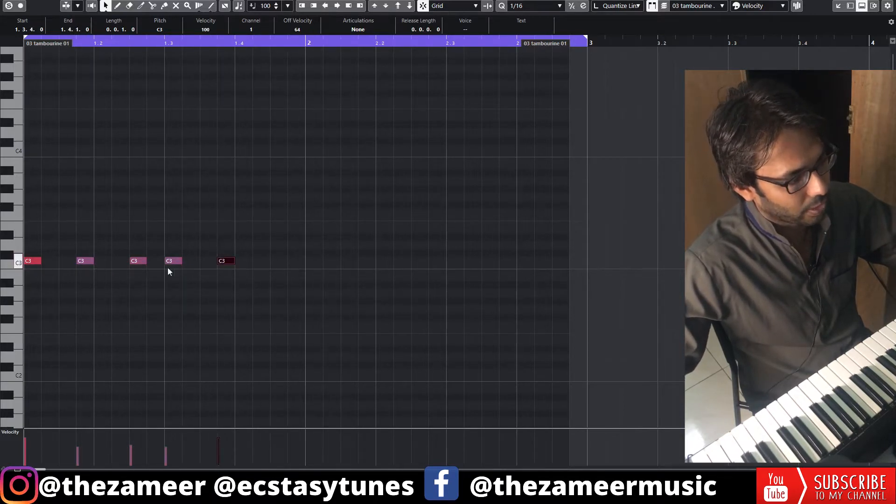
pyautogui.click(301, 259)
pyautogui.click(294, 447)
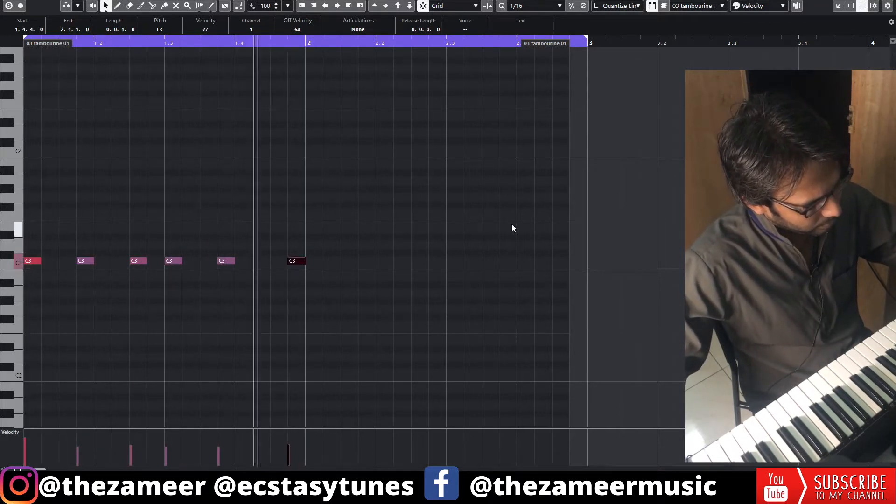
pyautogui.click(331, 305)
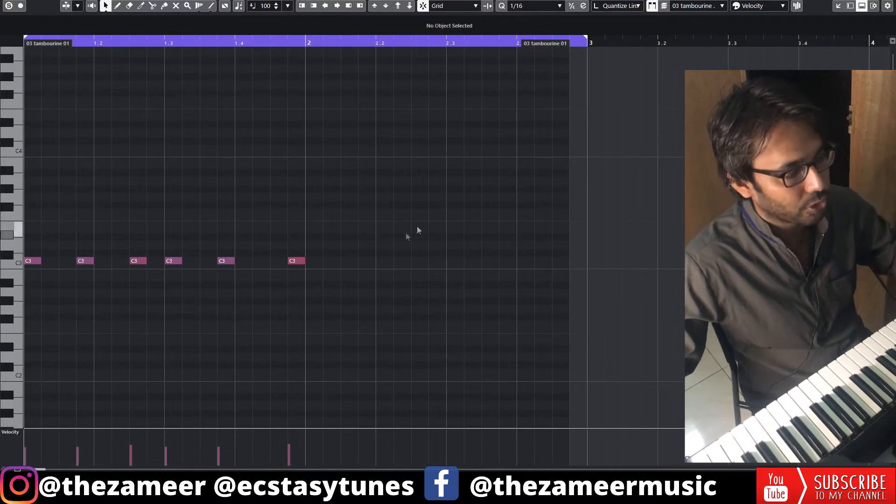
# Select the C3 notes to check their velocities and play back the tambourine pattern
pyautogui.moveTo(421, 220); pyautogui.dragTo(5, 347)
pyautogui.moveTo(1, 378); pyautogui.dragTo(2, 383)
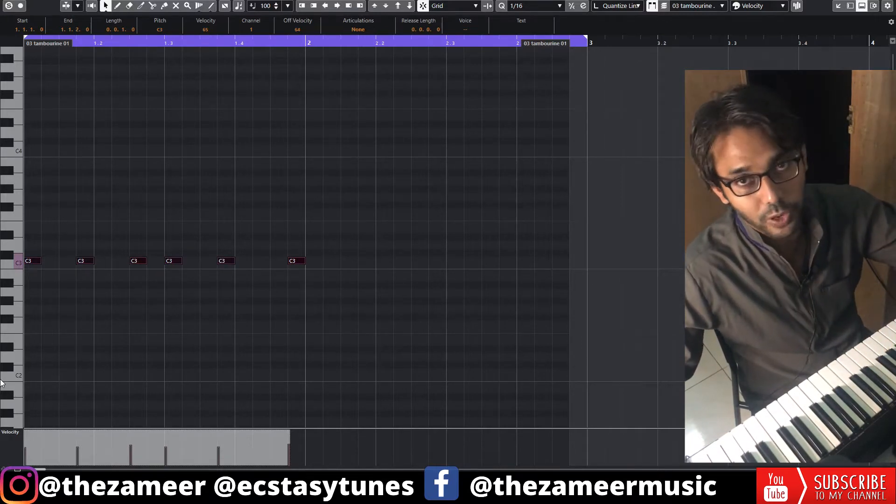
pyautogui.click(301, 293)
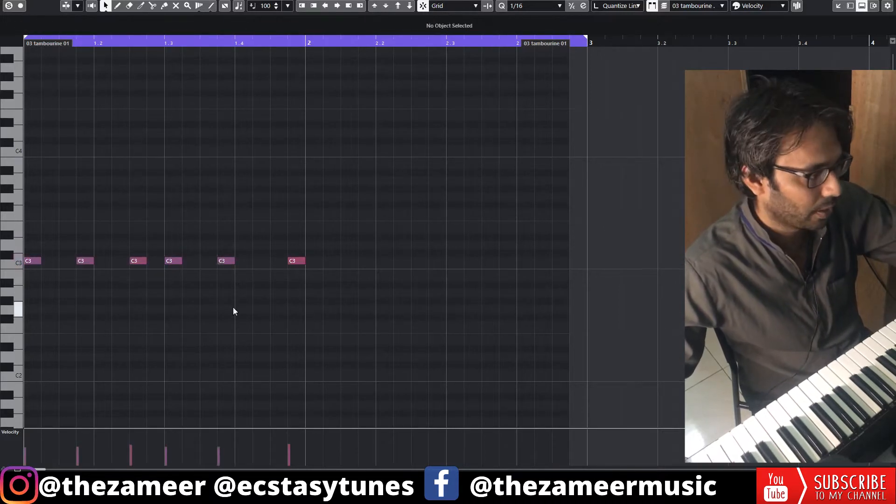
pyautogui.moveTo(175, 248); pyautogui.dragTo(181, 286)
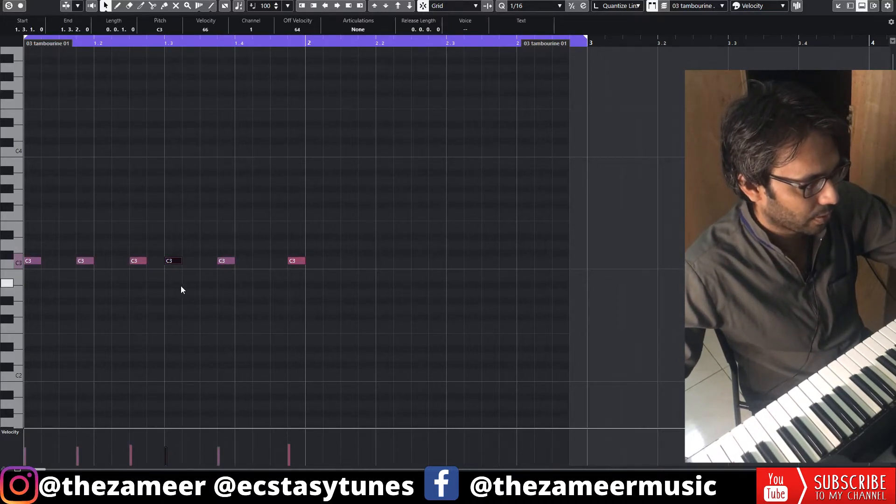
pyautogui.click(260, 277)
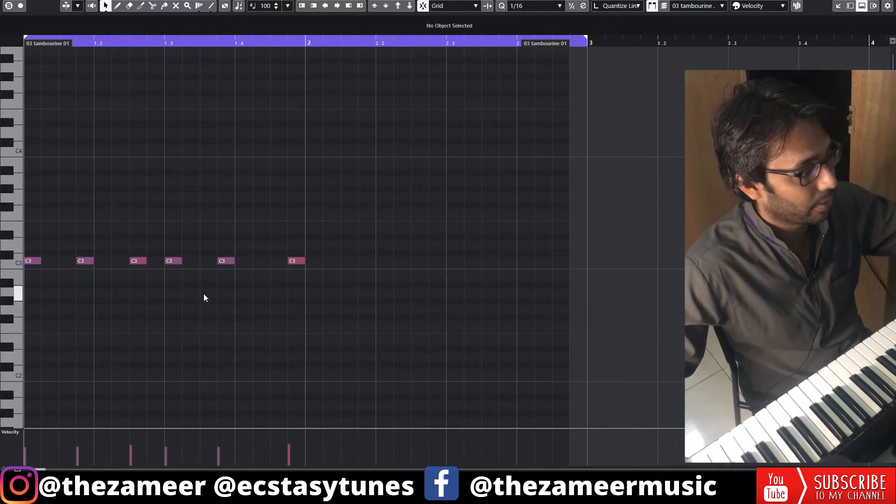
pyautogui.press('space')
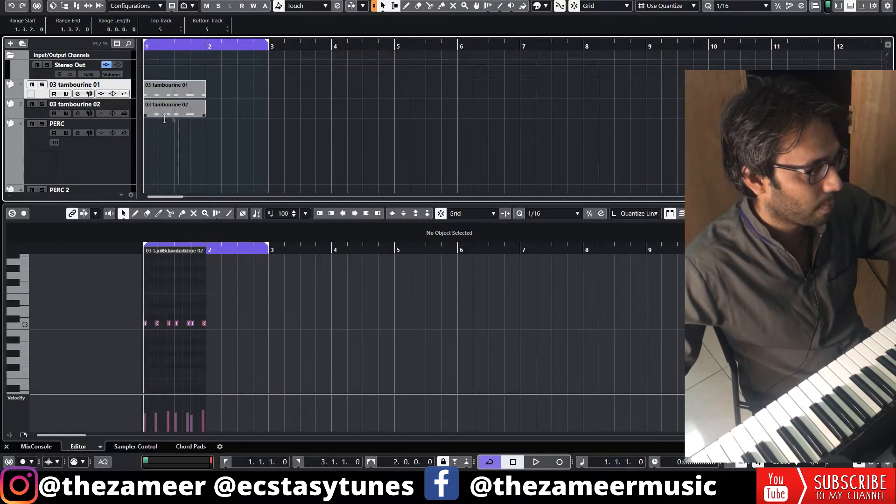
# Try the first C3 note of the tambourine 02 part at 1.1.2 and delete it
pyautogui.scroll(6, 155, 157)
pyautogui.scroll(3, 142, 141)
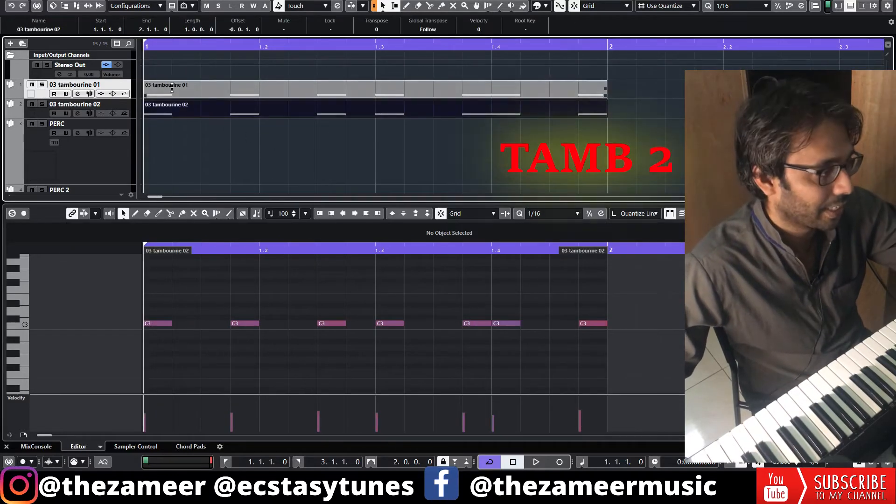
pyautogui.click(173, 89)
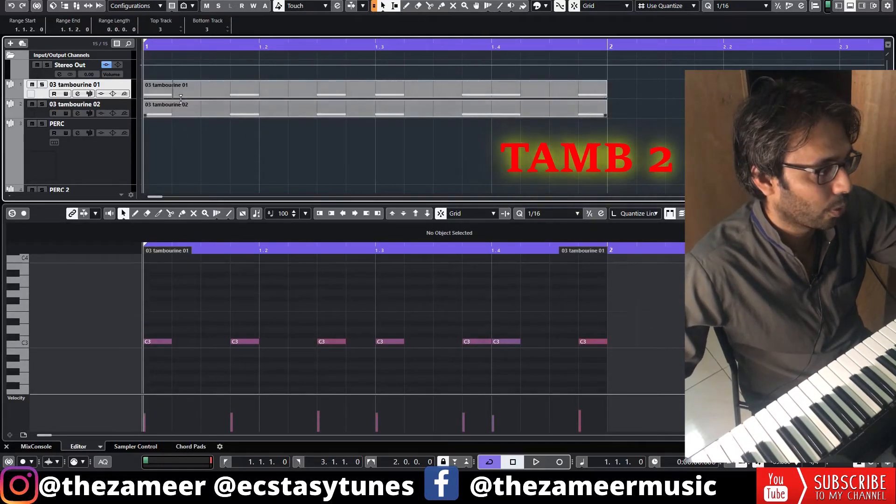
pyautogui.click(182, 111)
pyautogui.click(185, 93)
pyautogui.click(189, 116)
pyautogui.click(176, 330)
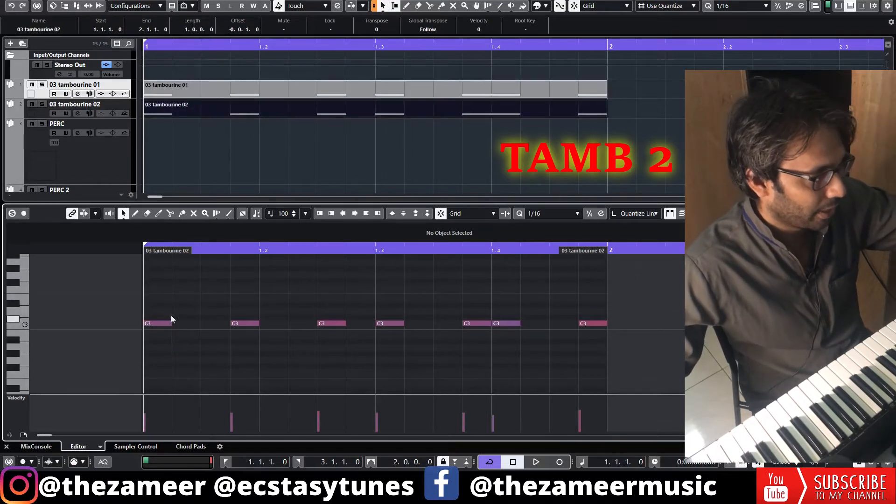
pyautogui.moveTo(162, 322); pyautogui.dragTo(190, 324)
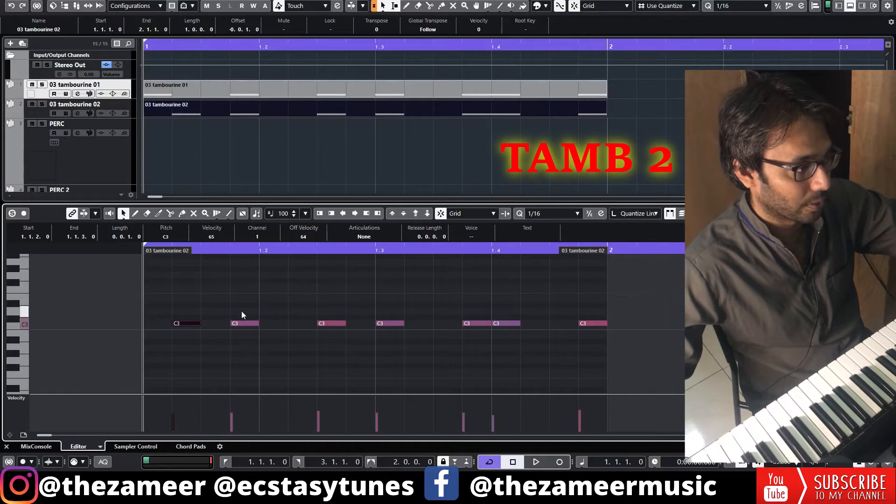
pyautogui.click(244, 323)
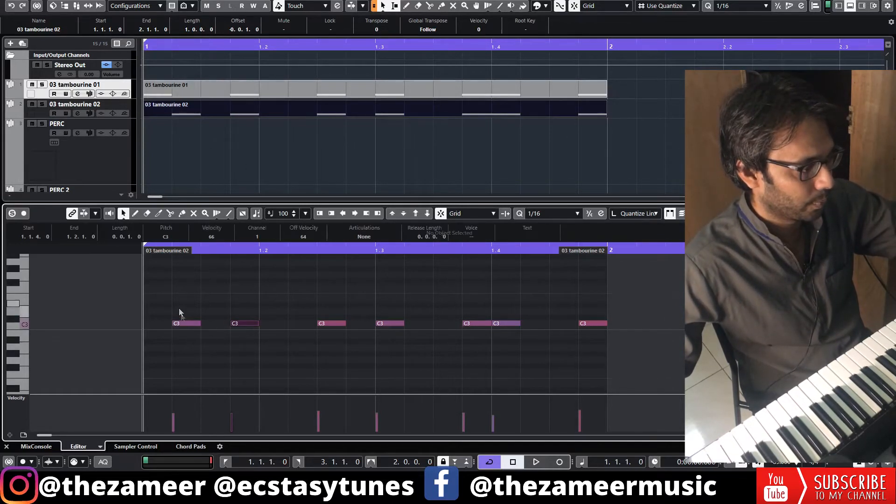
pyautogui.click(186, 323)
pyautogui.press('Delete')
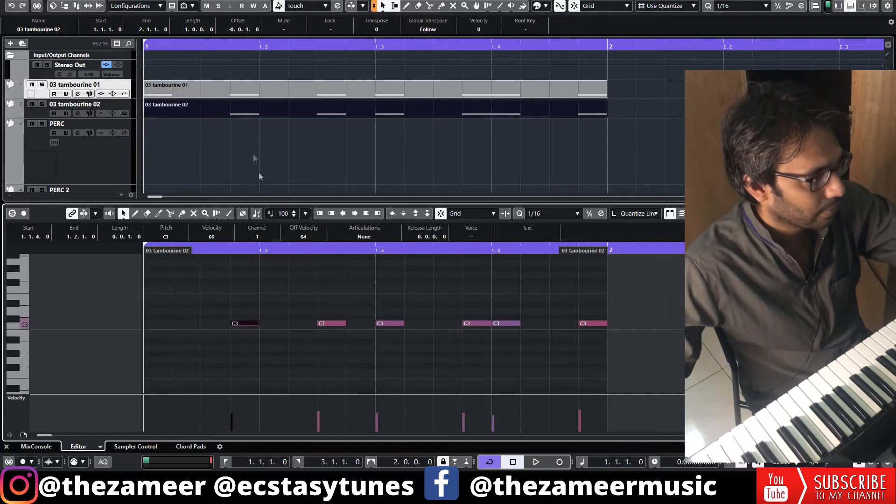
# Delete the C3 note at 1.1.4 from the tambourine 01 part and the one at 1.2.3 from the tambourine 02 part
pyautogui.click(246, 96)
pyautogui.click(246, 341)
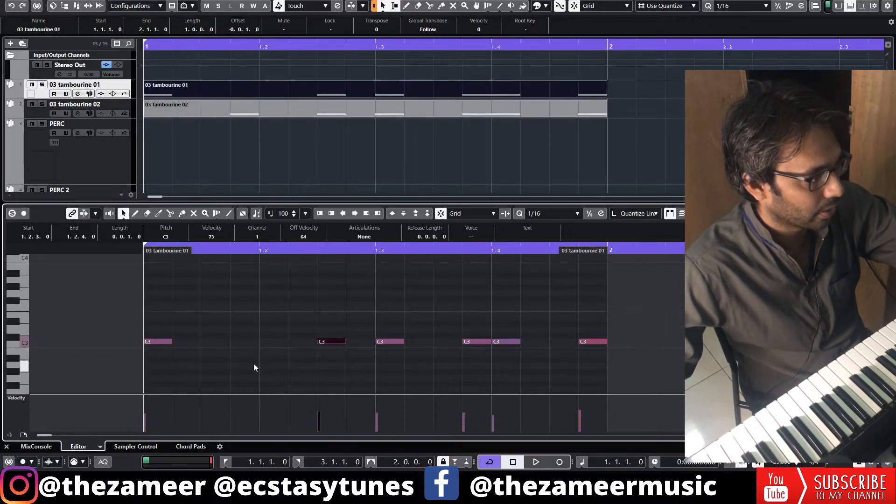
pyautogui.press('Delete')
pyautogui.click(326, 114)
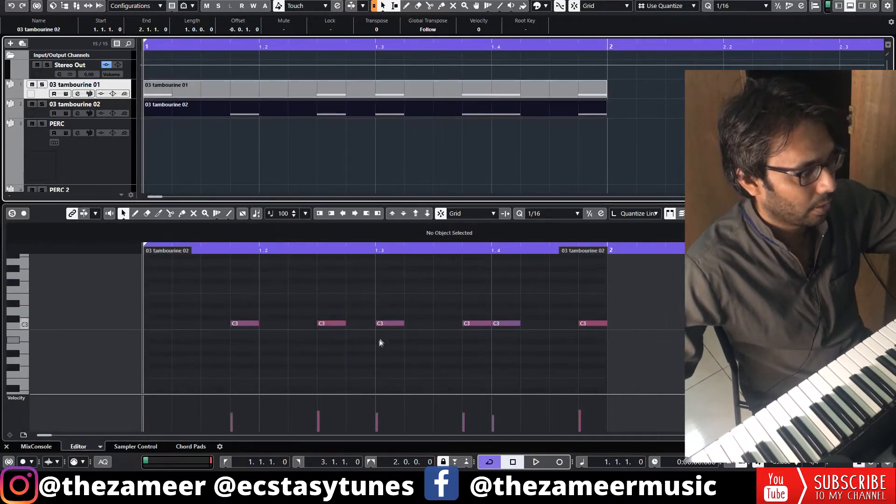
pyautogui.click(329, 324)
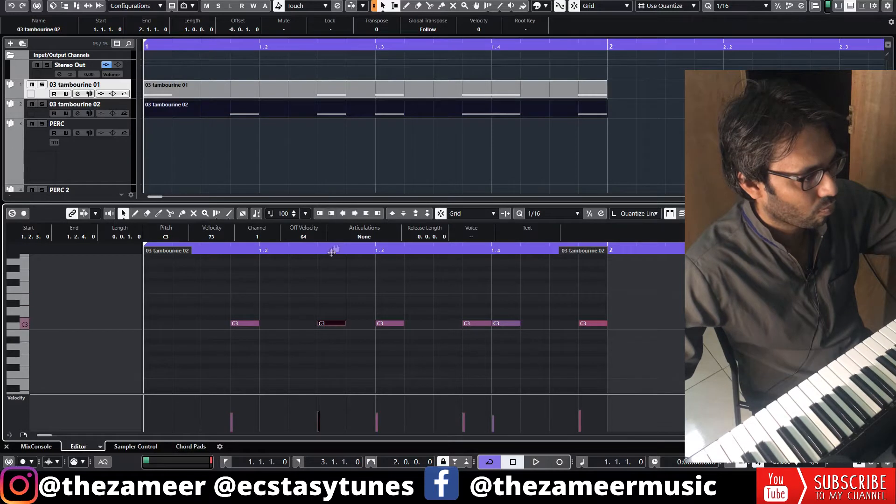
pyautogui.press('Delete')
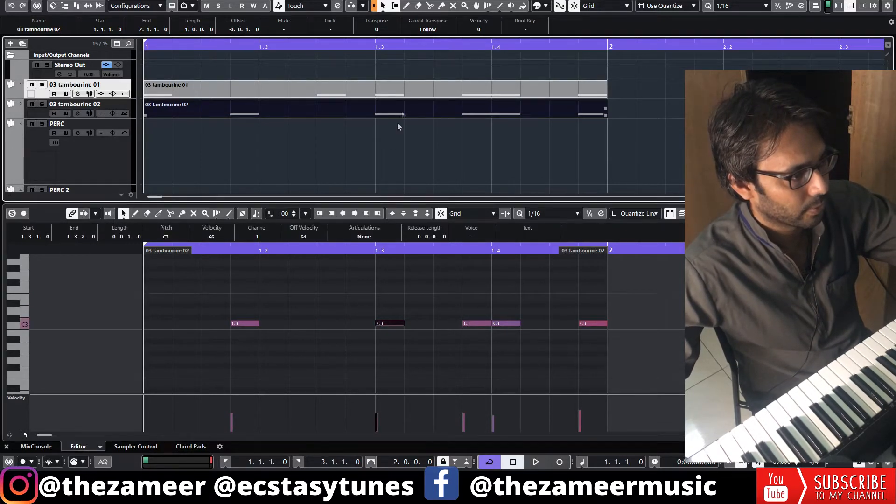
# Delete the C3 note at 1.3.1 from the tambourine 01 part and the one at 1.3.4 from the tambourine 02 part
pyautogui.click(419, 89)
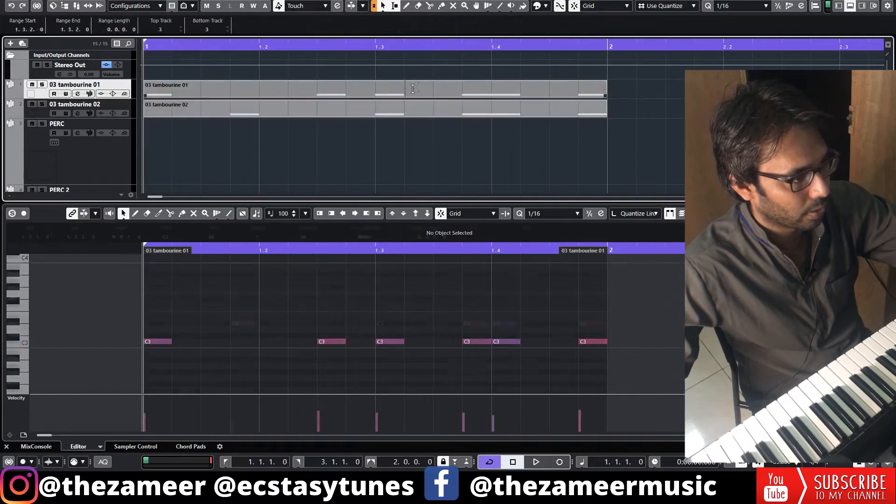
pyautogui.click(402, 341)
pyautogui.press('Delete')
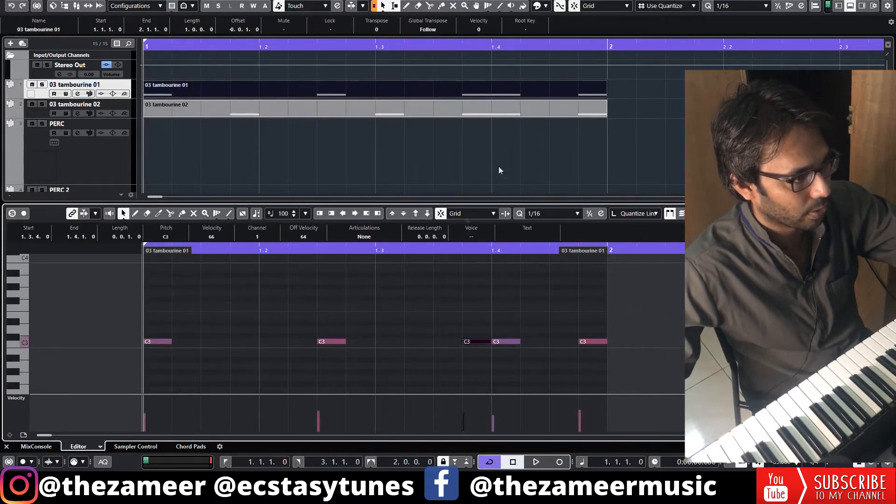
pyautogui.click(501, 105)
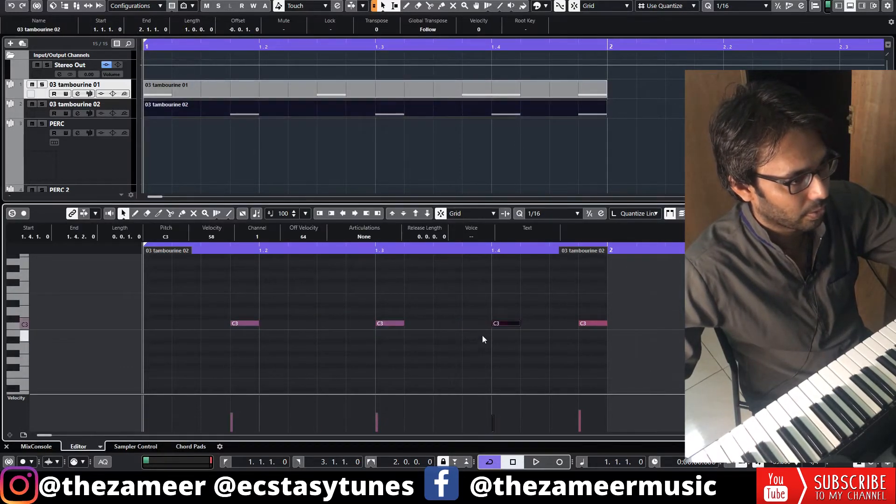
# Delete the C3 notes at 1.4.1 and 1.4.4 from the tambourine 01 part and play back the alternating pattern
pyautogui.click(493, 94)
pyautogui.click(508, 341)
pyautogui.press('Delete')
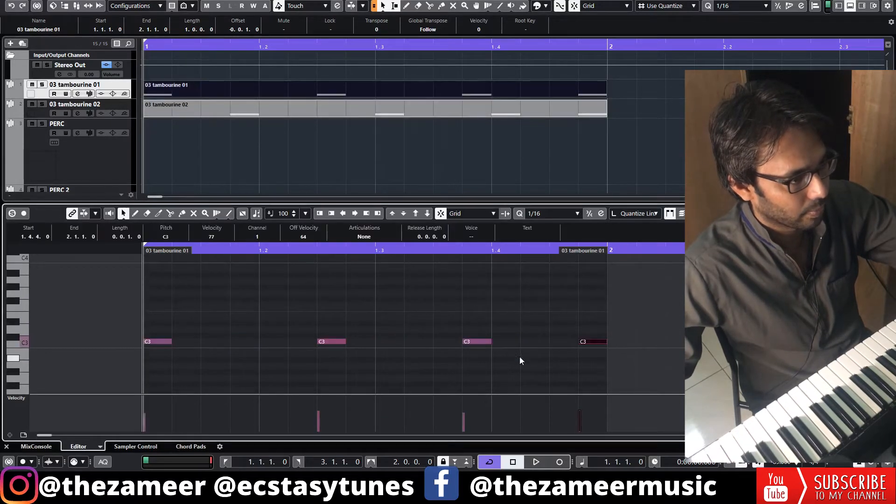
pyautogui.press('Delete')
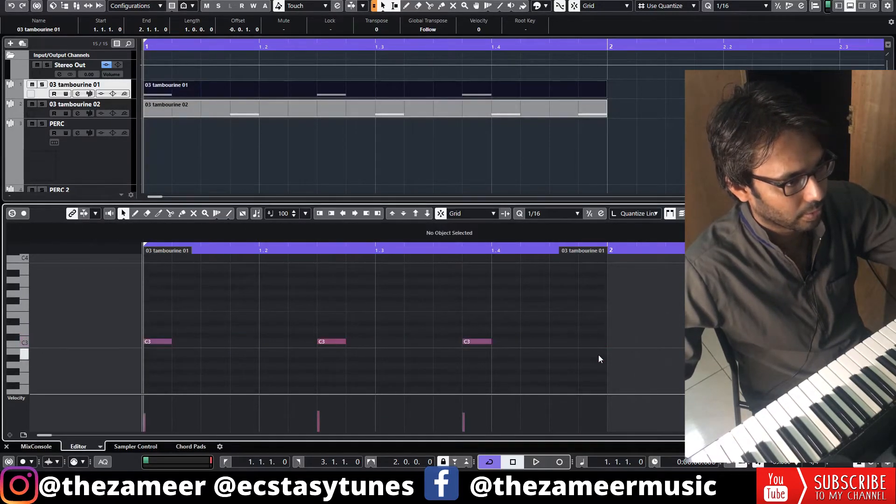
pyautogui.press('space')
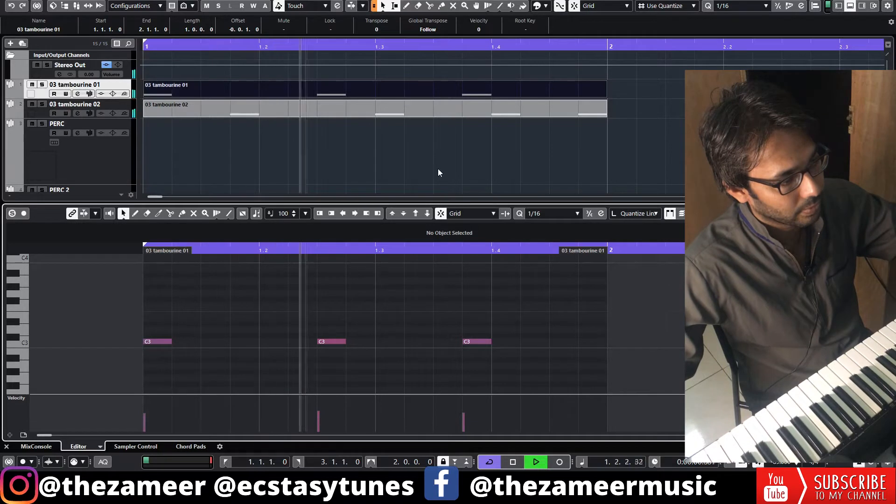
pyautogui.press('space')
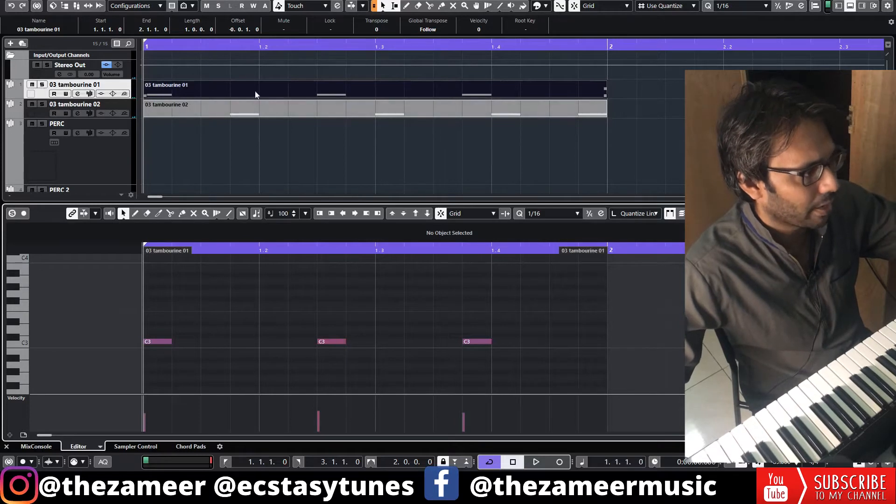
# Add a C3 note with velocity 61 at 1.1.2 in the tambourine 02 part and play back the pattern
pyautogui.click(225, 114)
pyautogui.click(185, 96)
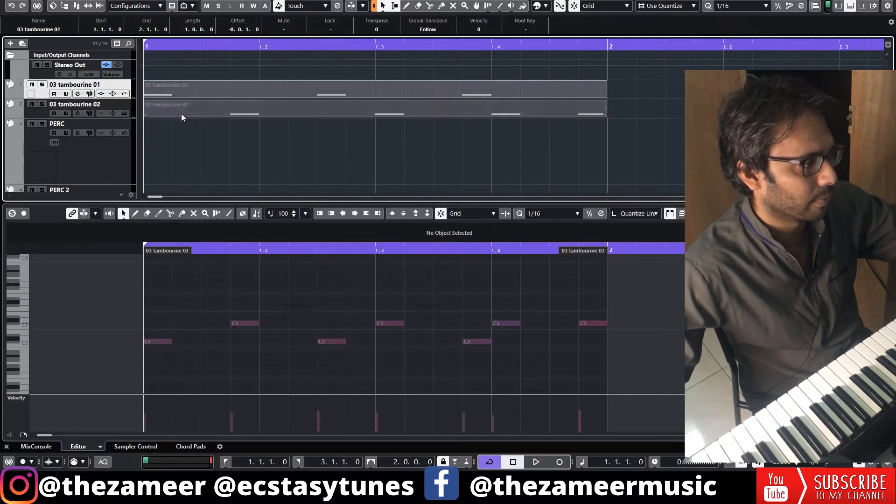
pyautogui.click(181, 114)
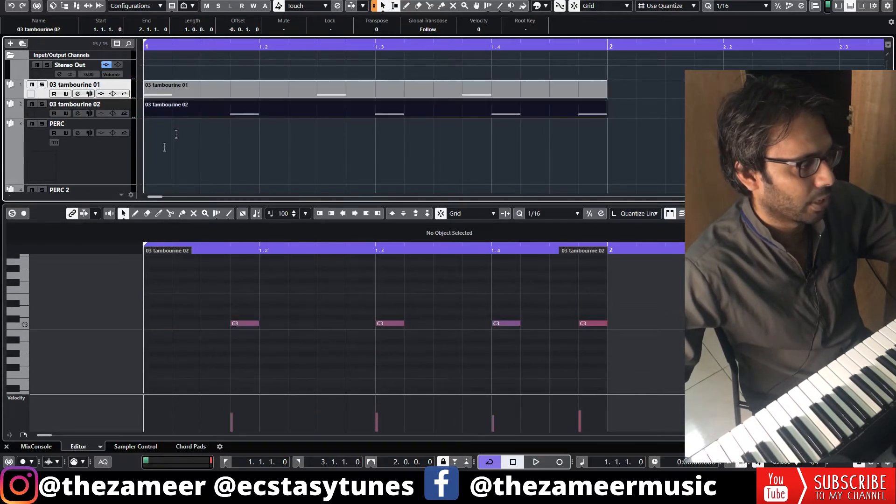
pyautogui.keyDown('alt'); pyautogui.click(184, 324); pyautogui.keyUp('alt')
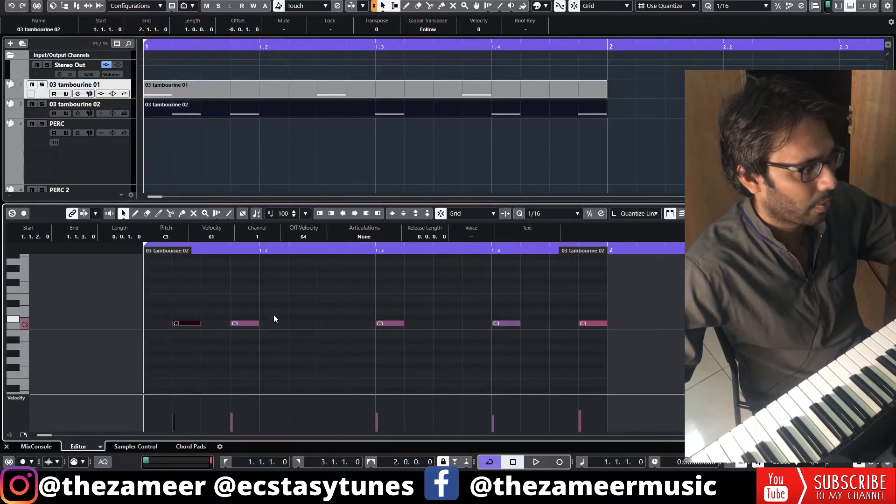
pyautogui.press('space')
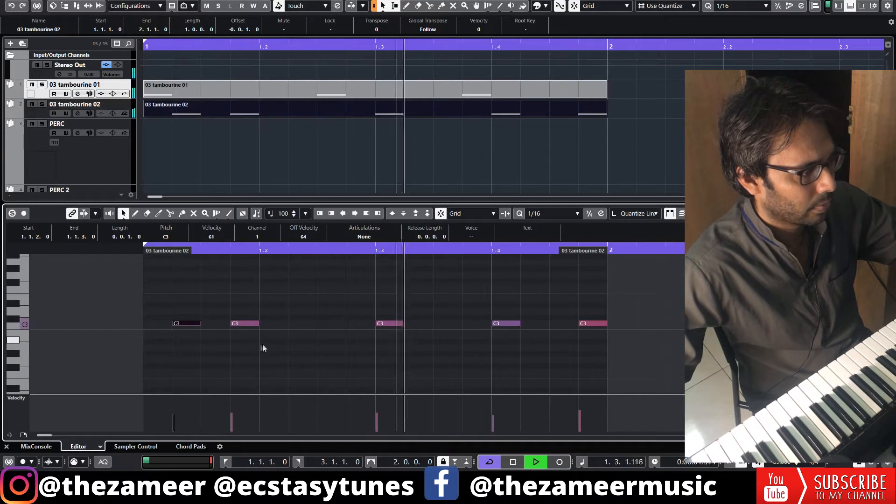
pyautogui.press('space')
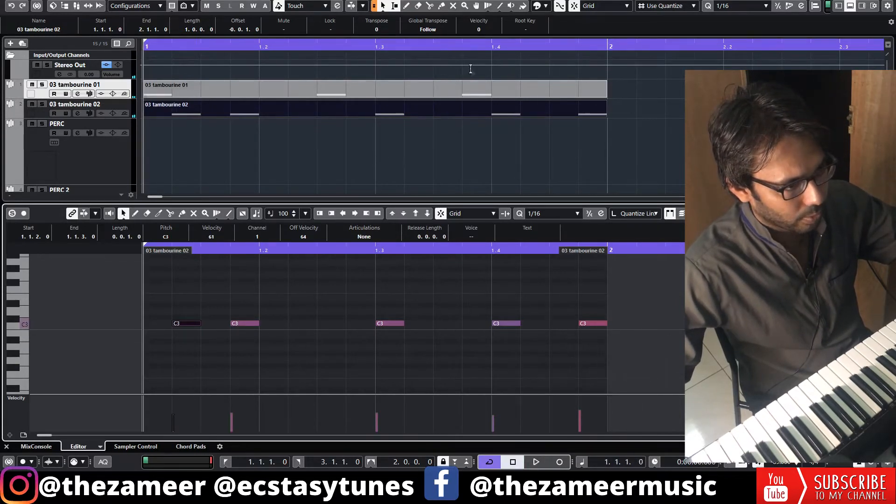
# Add a C3 note at 1.4.3 in the tambourine 01 part, set its velocity to 70 and play back the pattern
pyautogui.click(474, 91)
pyautogui.click(565, 341)
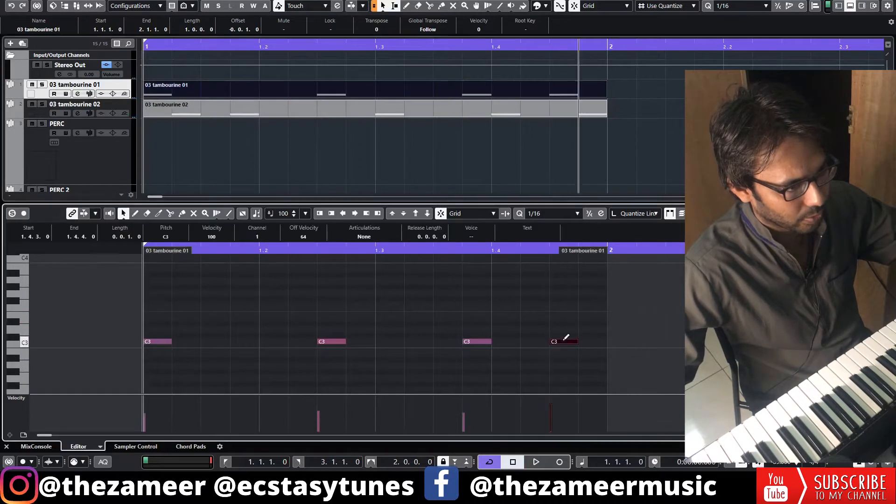
pyautogui.press('space')
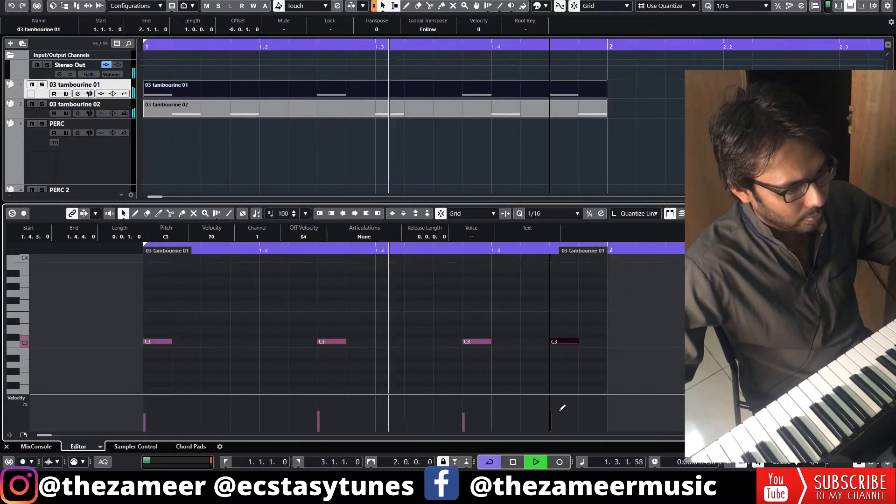
pyautogui.press('space')
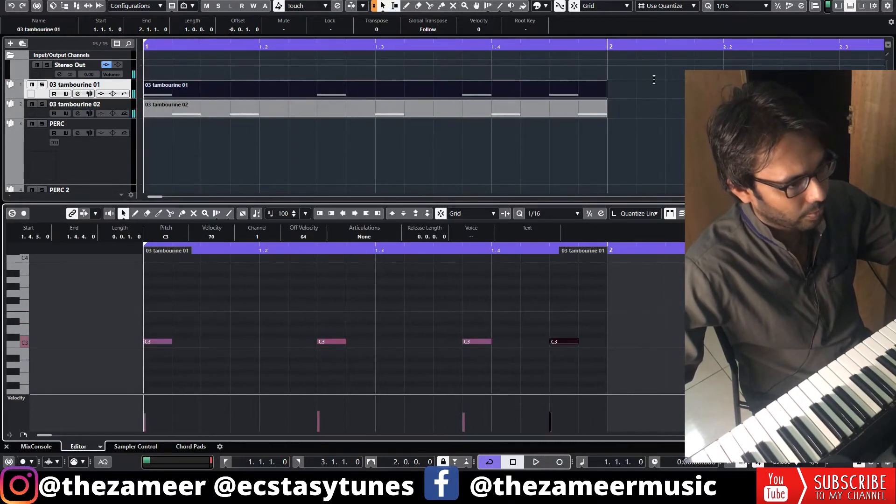
# Duplicate both tambourine parts into bar 2 and play back the two-bar loop
pyautogui.moveTo(640, 93); pyautogui.dragTo(263, 108)
pyautogui.hotkey('ctrl', 'd')
pyautogui.press('g')
pyautogui.press('g')
pyautogui.press('g')
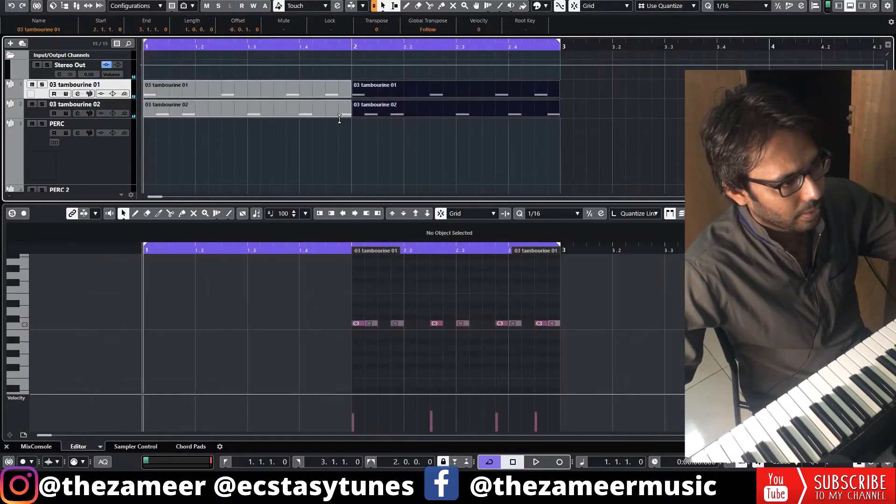
pyautogui.press('space')
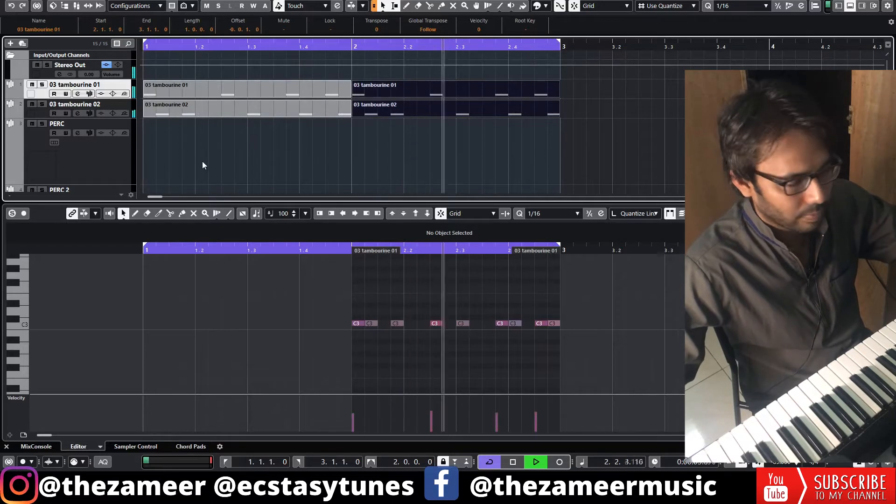
pyautogui.press('space')
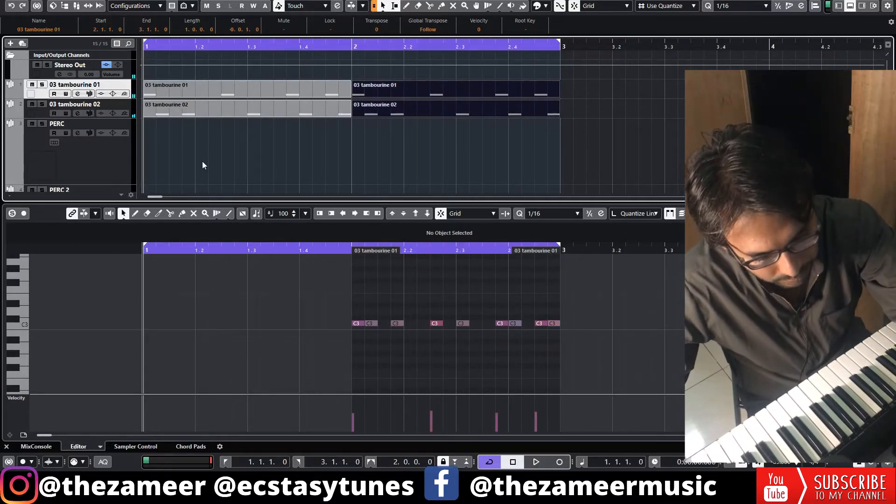
pyautogui.press('space')
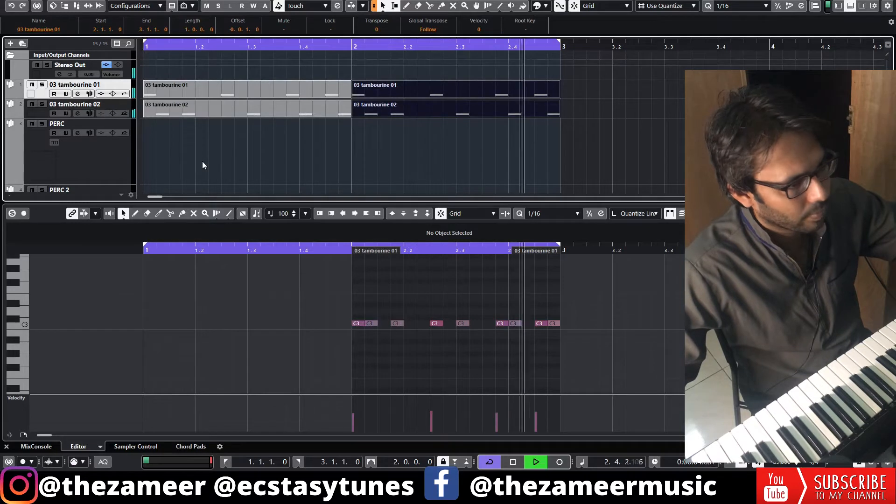
pyautogui.press('space')
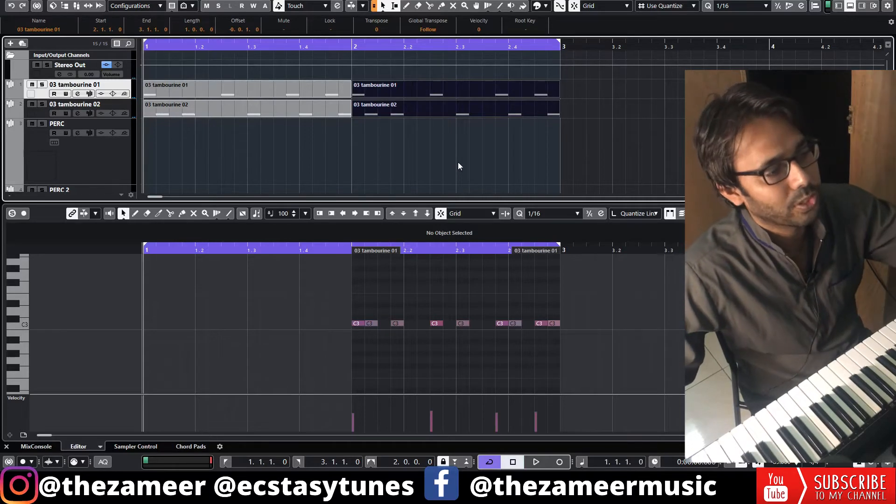
# Quantize the notes of all four tambourine parts to a 1/16 grid with 14% swing and deselect the parts
pyautogui.moveTo(481, 155); pyautogui.dragTo(197, 99)
pyautogui.click(379, 147)
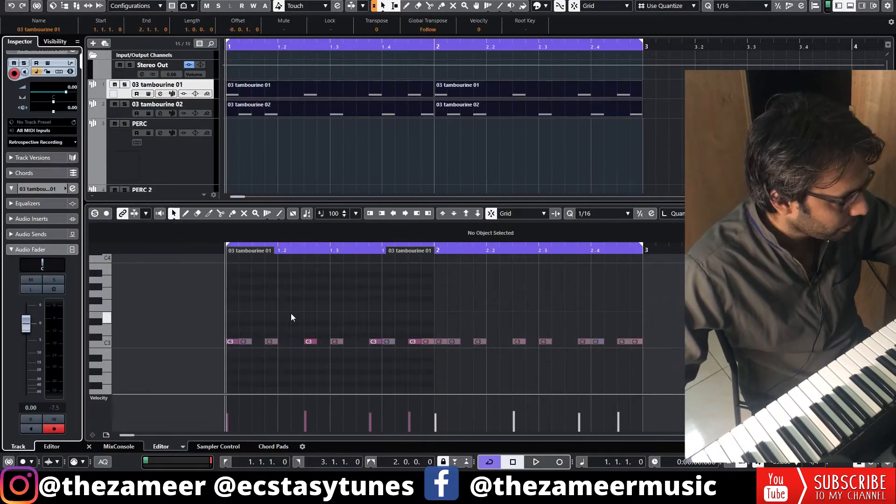
pyautogui.click(291, 318)
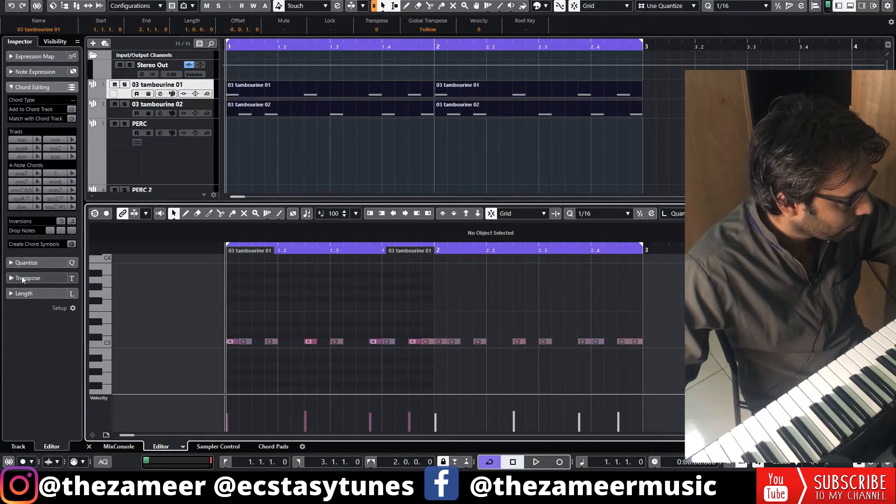
pyautogui.click(26, 262)
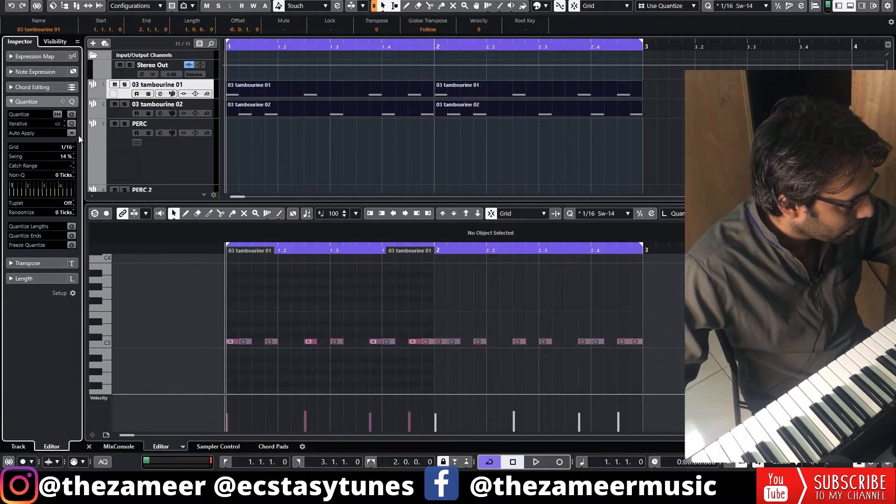
pyautogui.hotkey('ctrl', 'a')
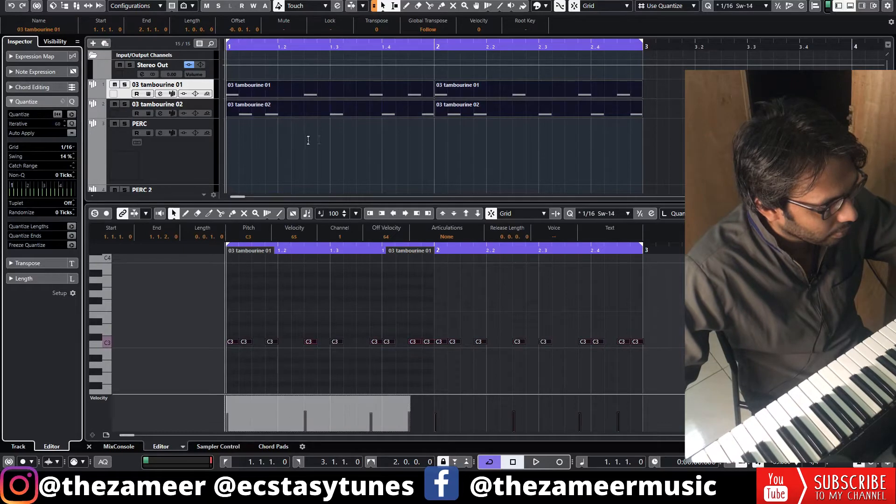
pyautogui.click(471, 171)
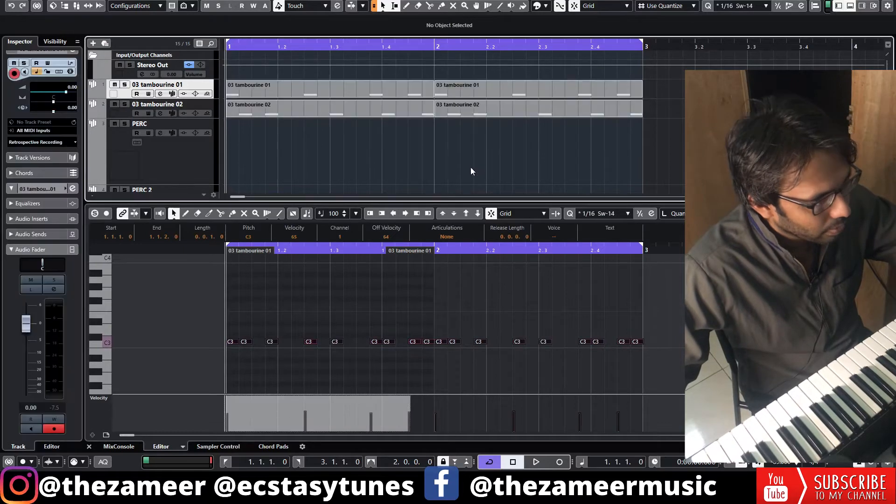
# Hide the Inspector and play back the two-bar tambourine loop
pyautogui.click(839, 5)
pyautogui.press('space')
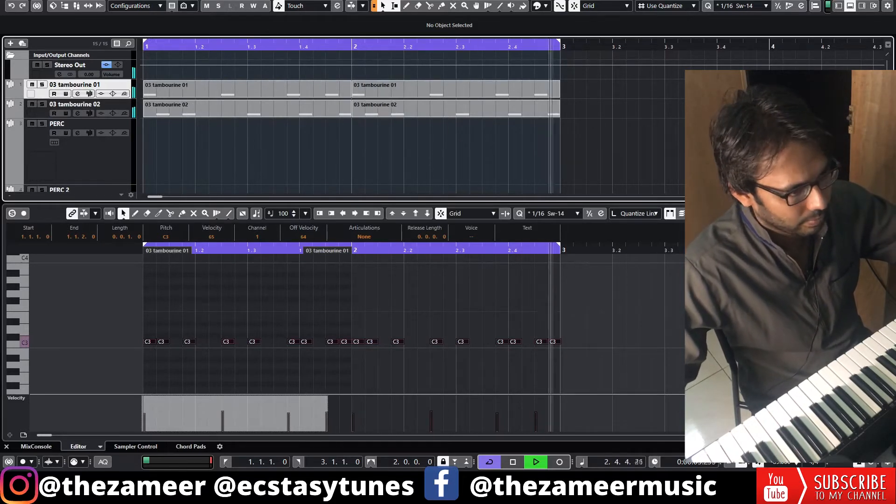
pyautogui.press('space')
# Create a PERC part from 1.1.1 to 1.3.3, add a C3 note at 1.2.1 with velocity 60 and play it back
pyautogui.moveTo(147, 177); pyautogui.dragTo(276, 181)
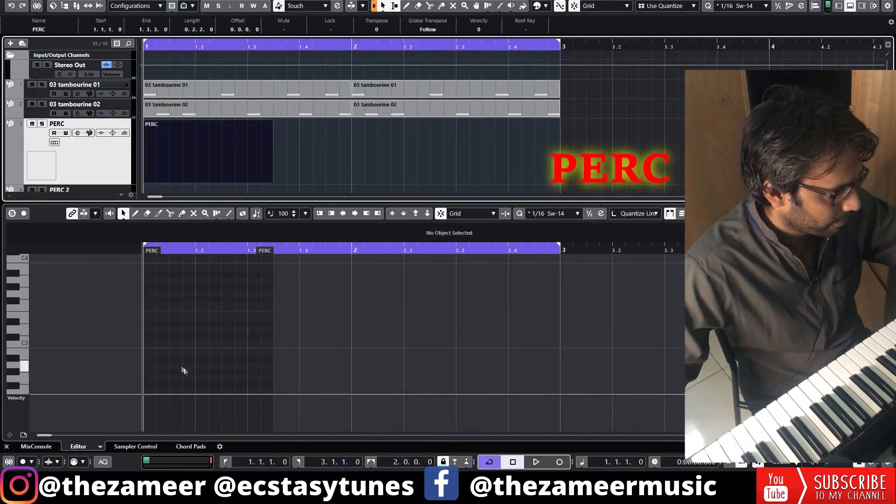
pyautogui.click(203, 342)
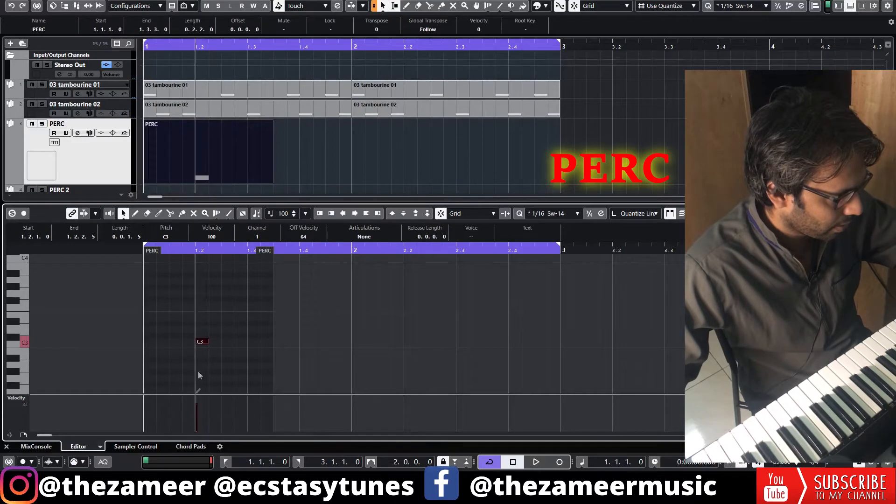
pyautogui.press('space')
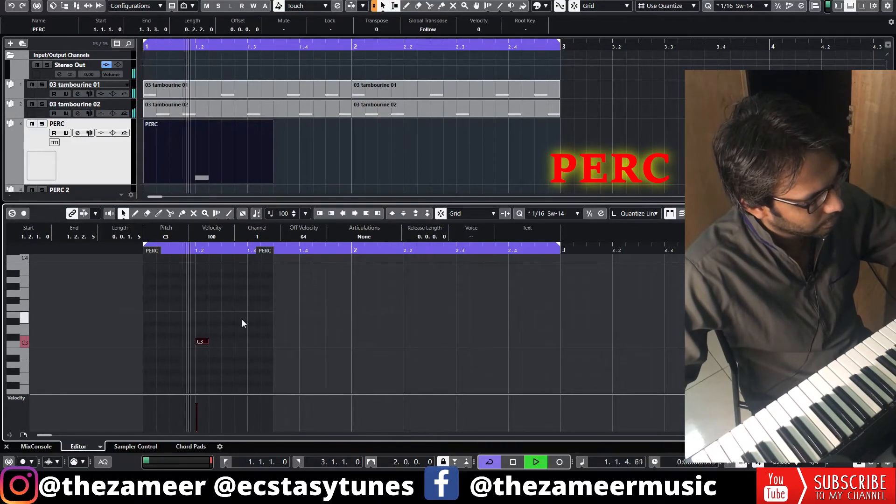
pyautogui.click(210, 412)
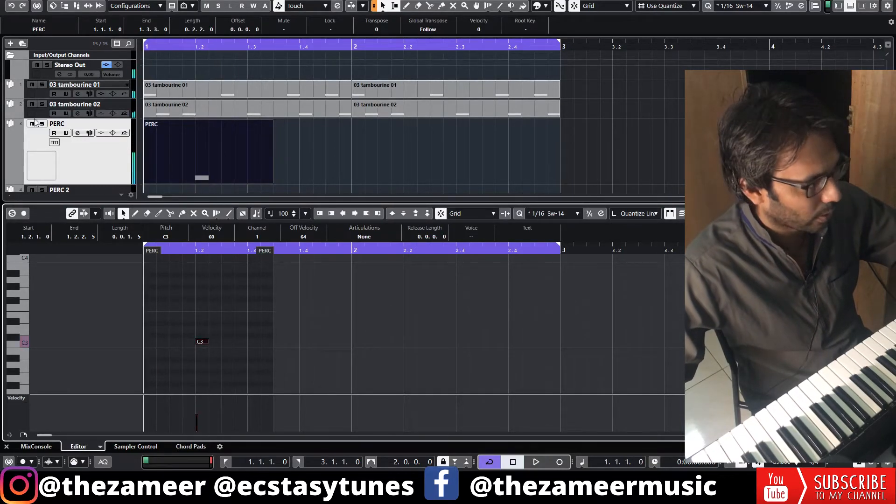
pyautogui.press('space')
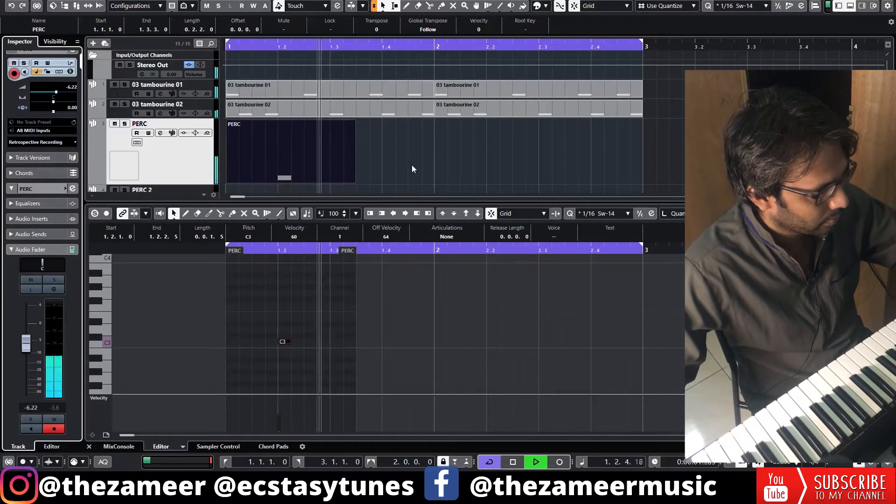
# Add C3 notes at 1.1.1, 1.3.1 and 1.4.1 in the PERC part and lengthen the part to a full bar
pyautogui.doubleClick(231, 342)
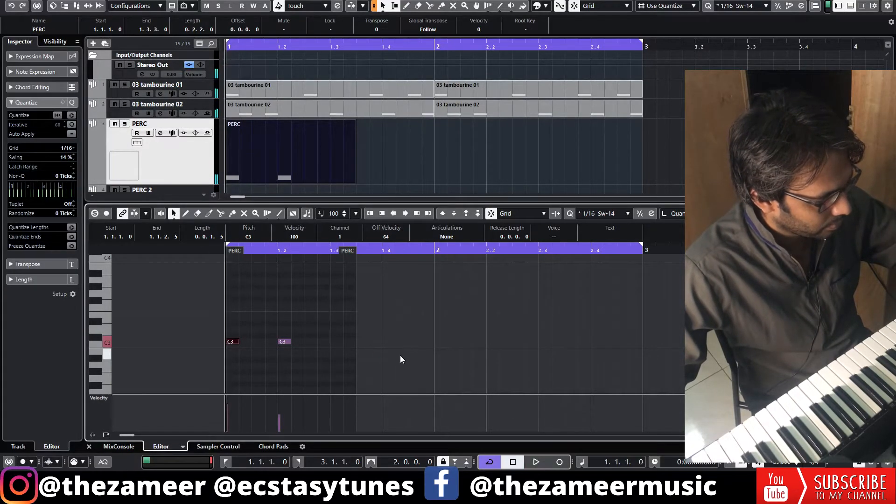
pyautogui.click(340, 341)
pyautogui.moveTo(353, 252); pyautogui.dragTo(441, 258)
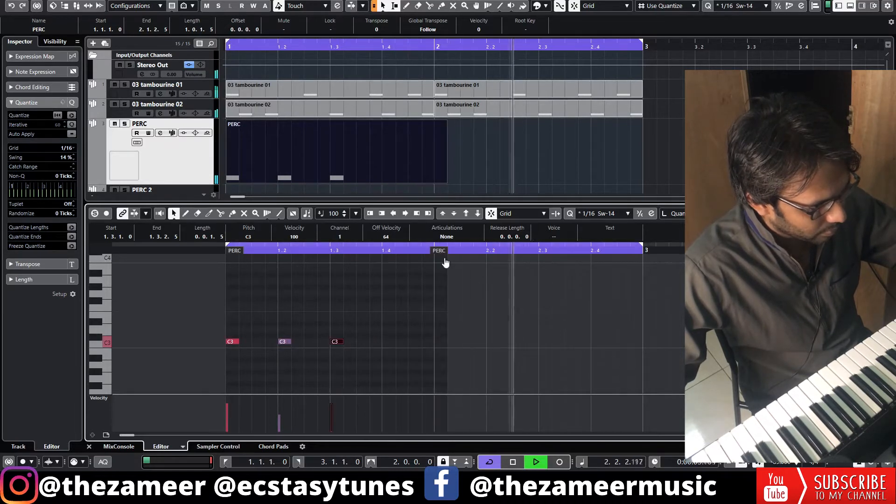
pyautogui.doubleClick(386, 341)
# Set the PERC note velocities to 63 at 1.1.1 and 49 at 1.4.1, and lower the velocity at 1.3.1
pyautogui.click(227, 414)
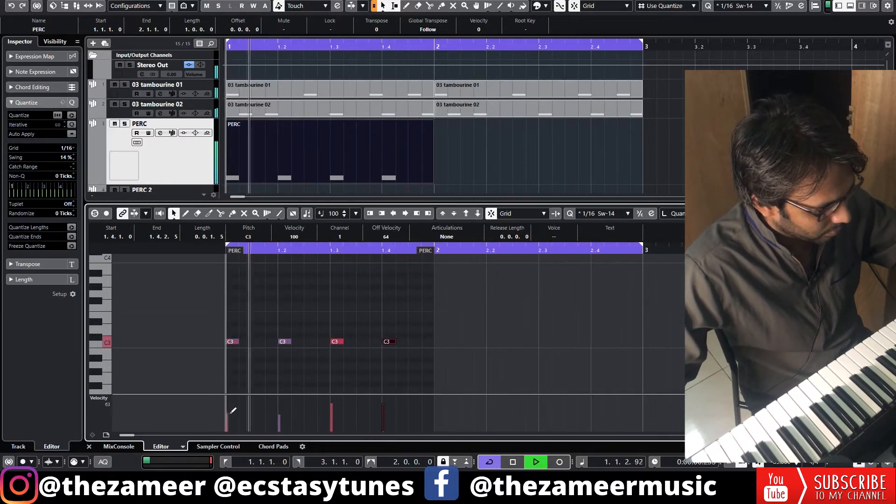
pyautogui.click(332, 419)
pyautogui.click(383, 417)
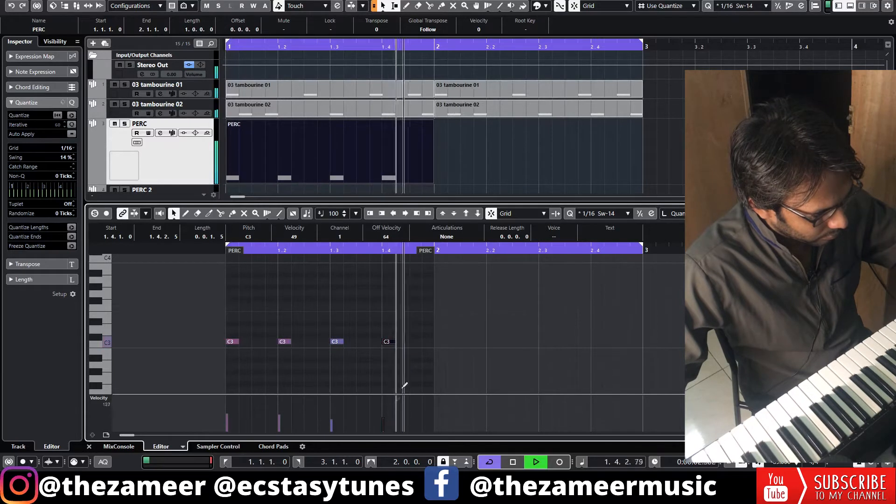
pyautogui.press('space')
# Try the PERC note from 1.2.1 at 1.2.3 and at 1.1.4, playing back each position
pyautogui.click(400, 358)
pyautogui.moveTo(287, 342); pyautogui.dragTo(309, 342)
pyautogui.press('space')
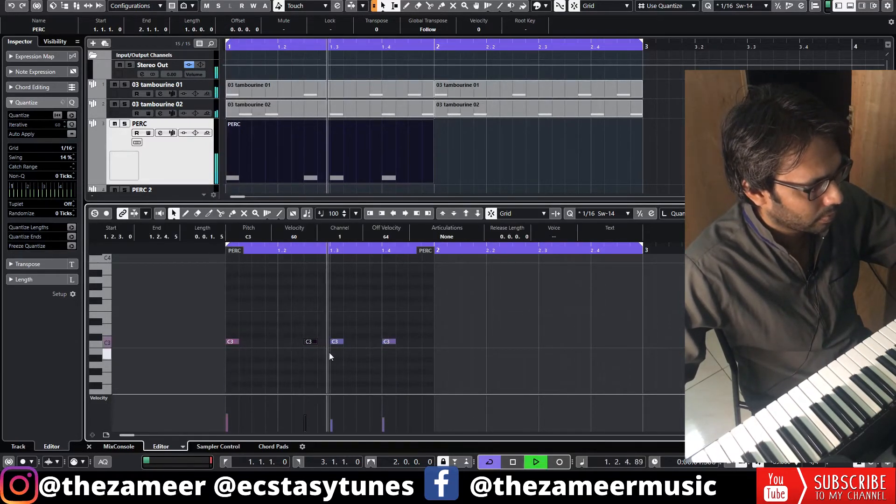
pyautogui.press('space')
pyautogui.moveTo(296, 346); pyautogui.dragTo(273, 343)
pyautogui.press('space')
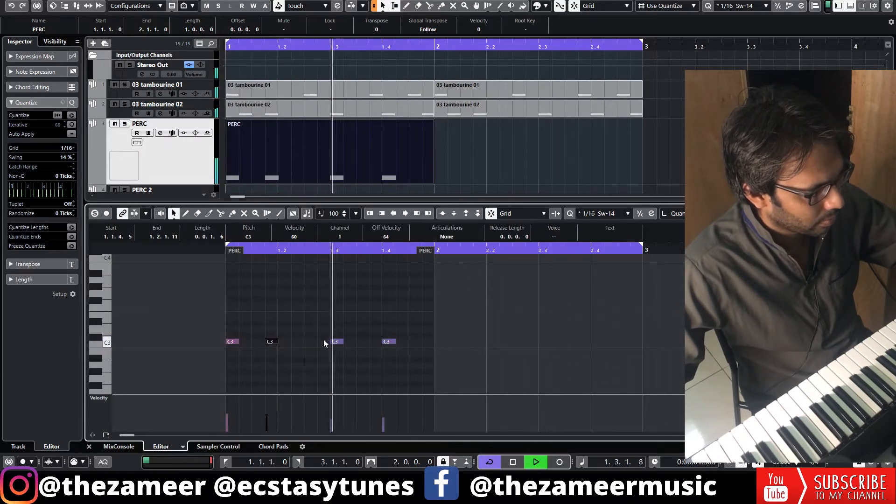
pyautogui.press('space')
# Move the second PERC note to 1.2.4 and play back the pattern
pyautogui.moveTo(271, 343); pyautogui.dragTo(323, 343)
pyautogui.press('space')
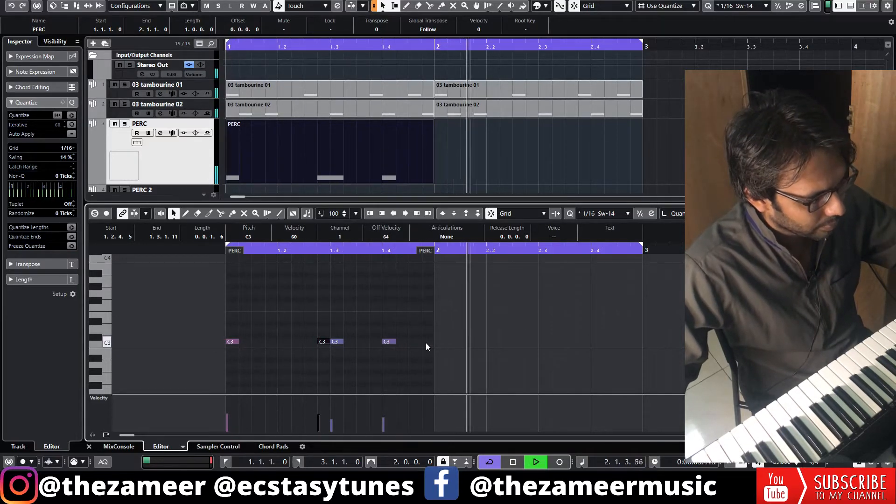
pyautogui.press('space')
# Extend the PERC part to 3.1.1, duplicate its four notes into bar 2 and play back the loop
pyautogui.moveTo(425, 252); pyautogui.dragTo(635, 253)
pyautogui.moveTo(547, 319); pyautogui.dragTo(222, 404)
pyautogui.hotkey('ctrl', 'd')
pyautogui.scroll(4, 448, 301)
pyautogui.moveTo(406, 340); pyautogui.dragTo(443, 341)
pyautogui.press('space')
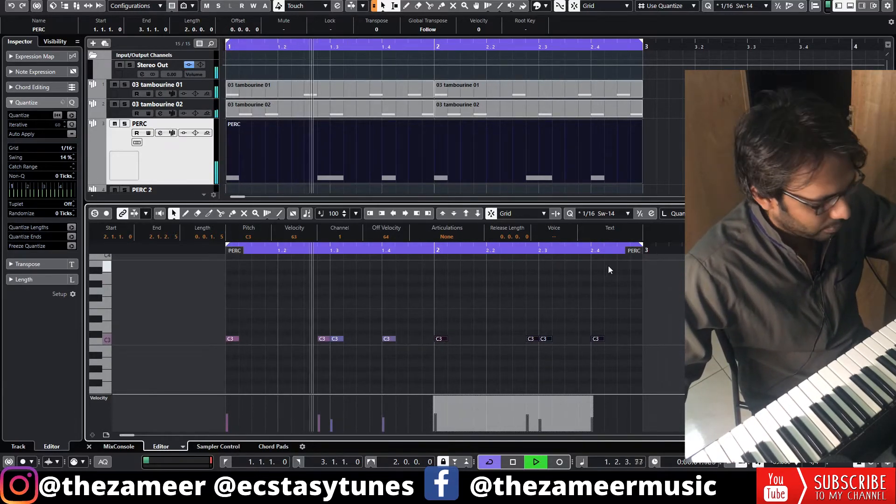
# Close the PERC part, create a two-bar part on the PERC 2 track and open it in the key editor
pyautogui.press('Return')
pyautogui.click(410, 240)
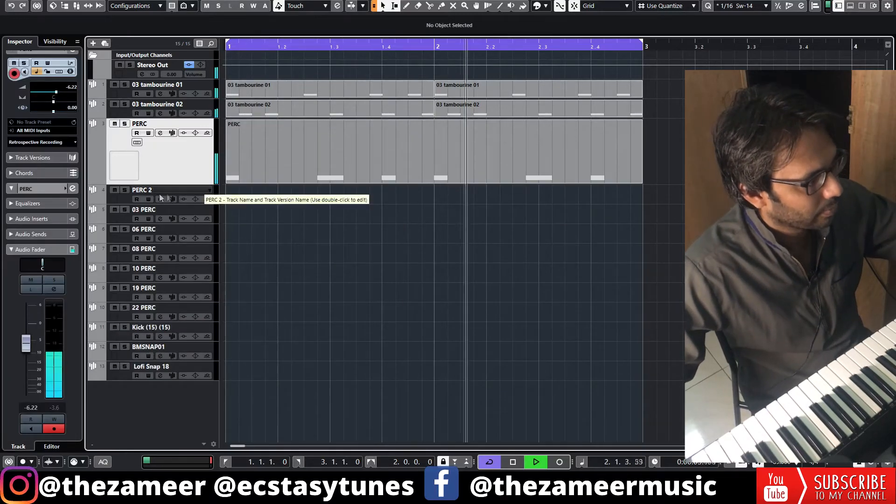
pyautogui.click(122, 198)
pyautogui.moveTo(239, 190)
pyautogui.mouseDown()
pyautogui.moveTo(546, 201)
pyautogui.moveTo(649, 194)
pyautogui.mouseUp()
pyautogui.click(448, 228)
pyautogui.doubleClick(301, 200)
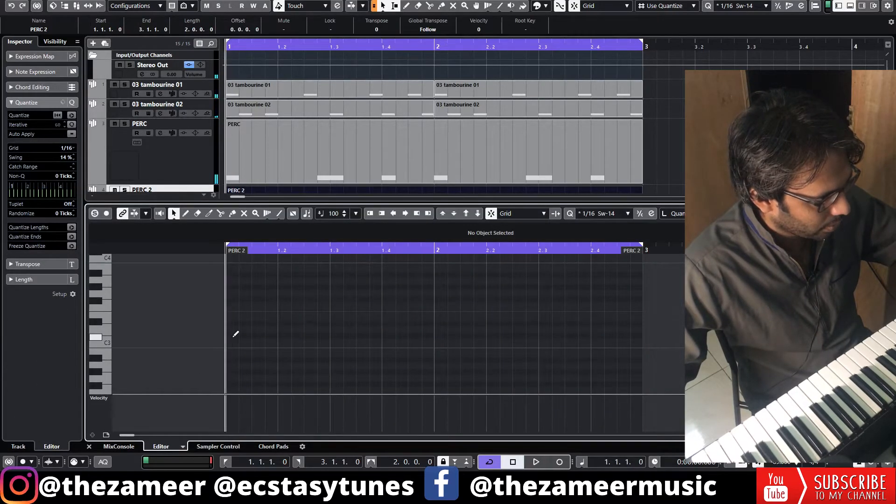
pyautogui.scroll(-3, 364, 183)
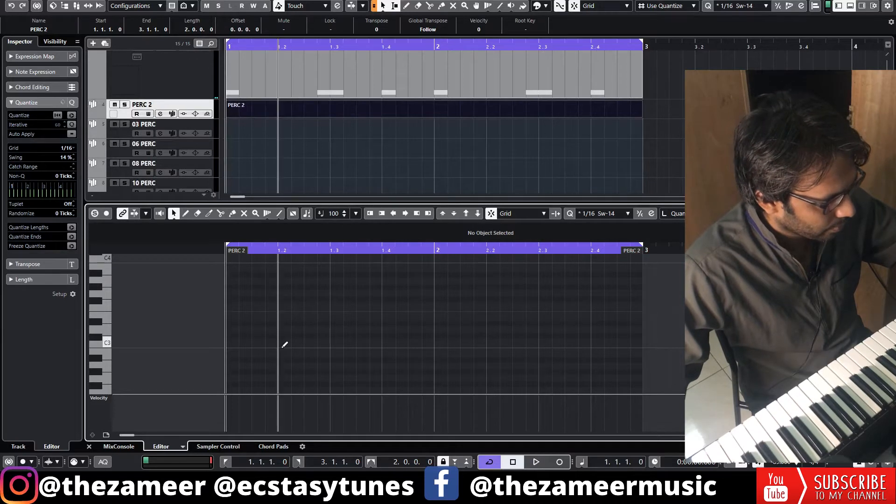
# Add a C3 note at 1.2.1 in the PERC 2 part, set its velocity to 63 and play it back
pyautogui.keyDown('alt'); pyautogui.click(281, 342); pyautogui.keyUp('alt')
pyautogui.press('space')
pyautogui.click(279, 414)
pyautogui.press('space')
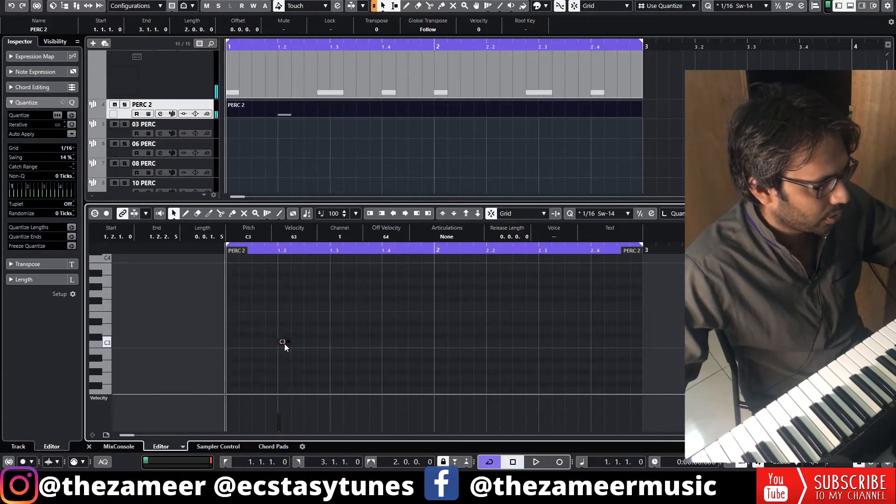
# Move the PERC 2 note to 1.1.3, keep its pitch at C3 and play back the loop
pyautogui.scroll(1, 284, 344)
pyautogui.moveTo(283, 368); pyautogui.dragTo(260, 363)
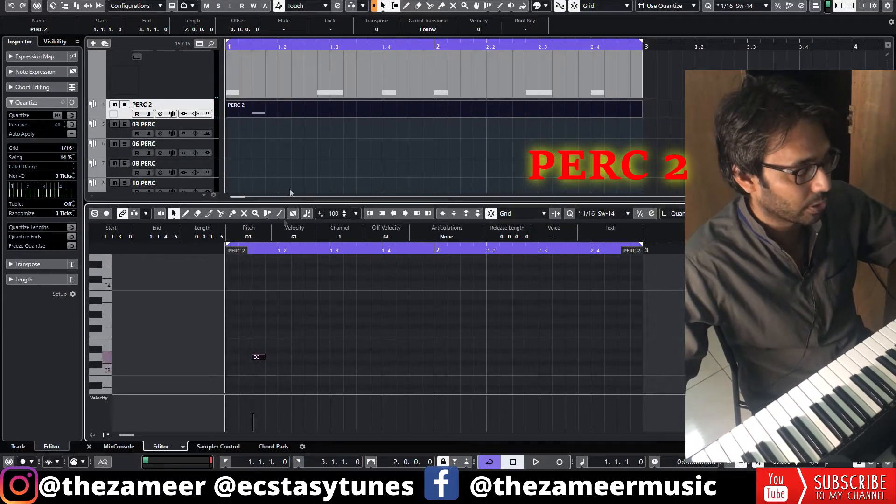
pyautogui.keyDown('alt'); pyautogui.click(281, 350); pyautogui.keyUp('alt')
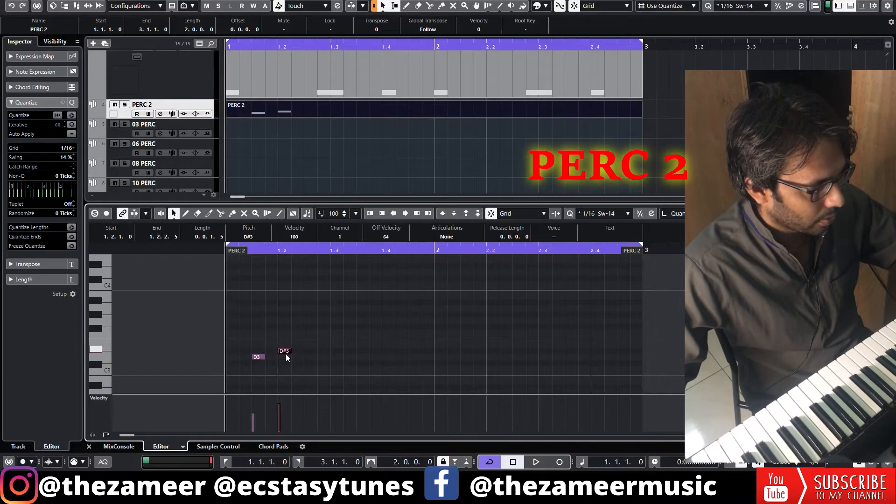
pyautogui.press('Delete')
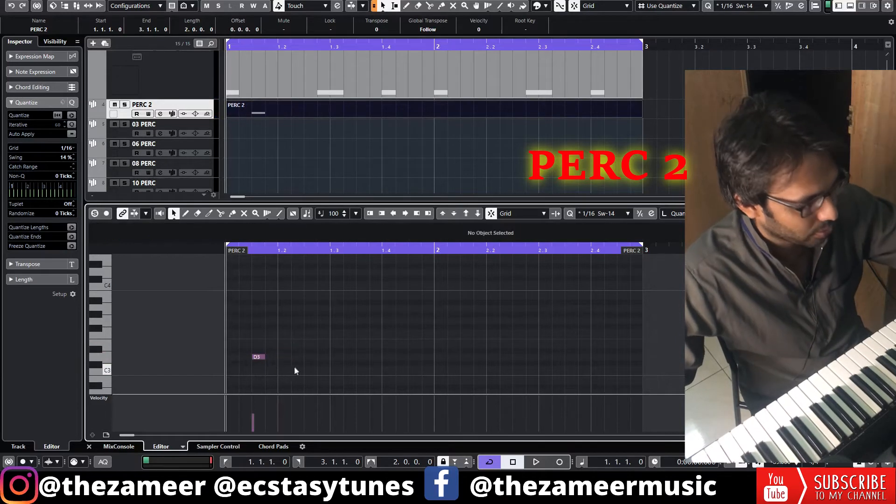
pyautogui.click(256, 356)
pyautogui.press('Down')
pyautogui.press('Down')
pyautogui.press('space')
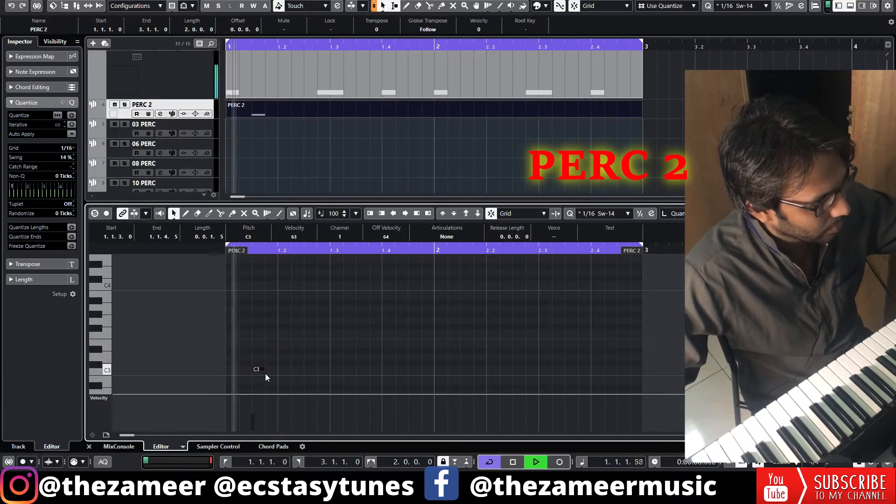
pyautogui.press('space')
# Shift the PERC 2 note to 1.1.4 and play back the loop
pyautogui.moveTo(259, 371); pyautogui.dragTo(266, 369)
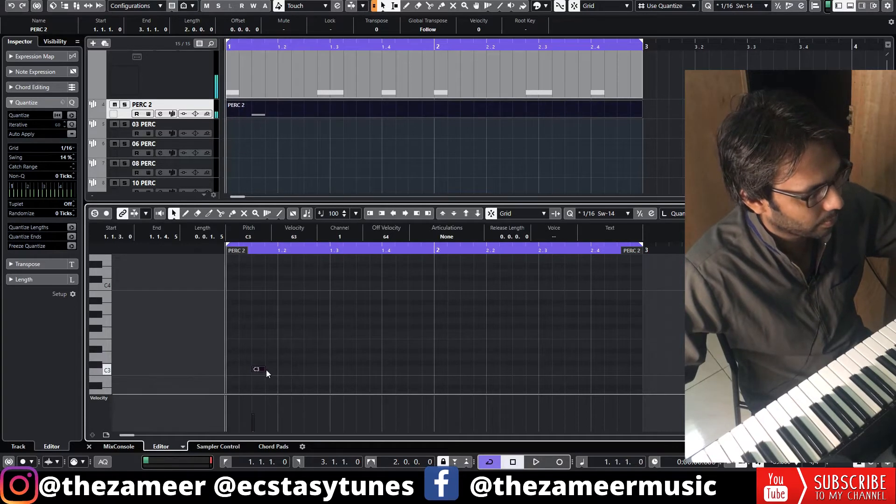
pyautogui.press('space')
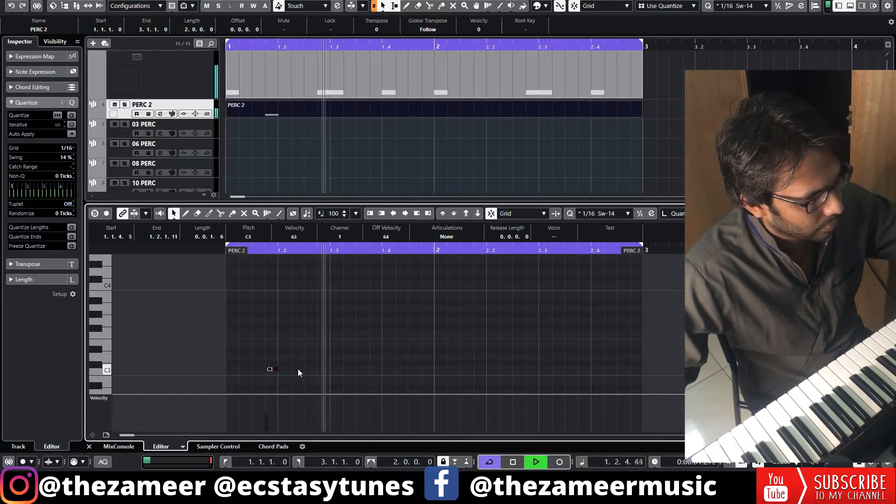
pyautogui.press('space')
# Add C3 notes at 1.3.1 and 1.4.4 in the PERC 2 part and move its first note to 1.1.1
pyautogui.keyDown('alt'); pyautogui.click(338, 369); pyautogui.keyUp('alt')
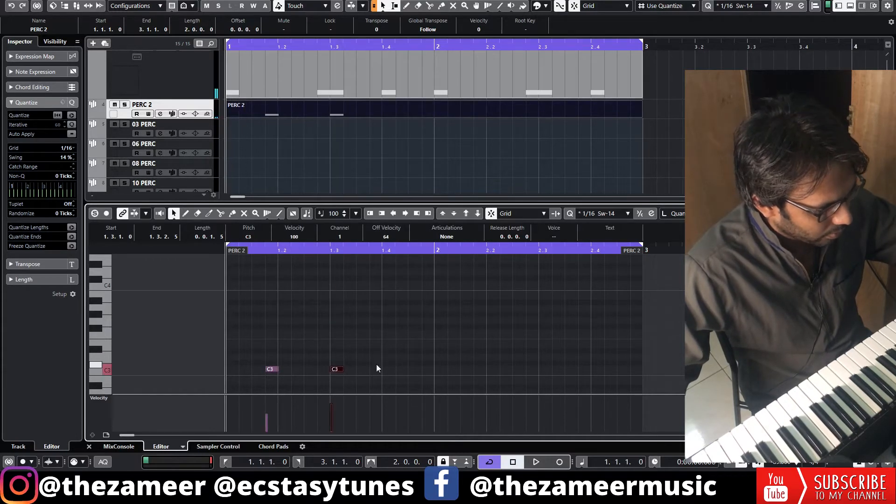
pyautogui.scroll(-3, 365, 380)
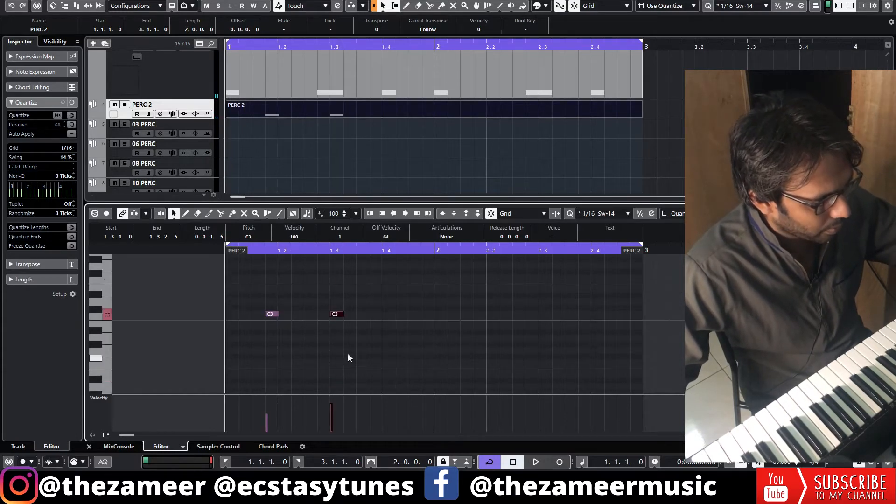
pyautogui.keyDown('alt'); pyautogui.click(427, 314); pyautogui.keyUp('alt')
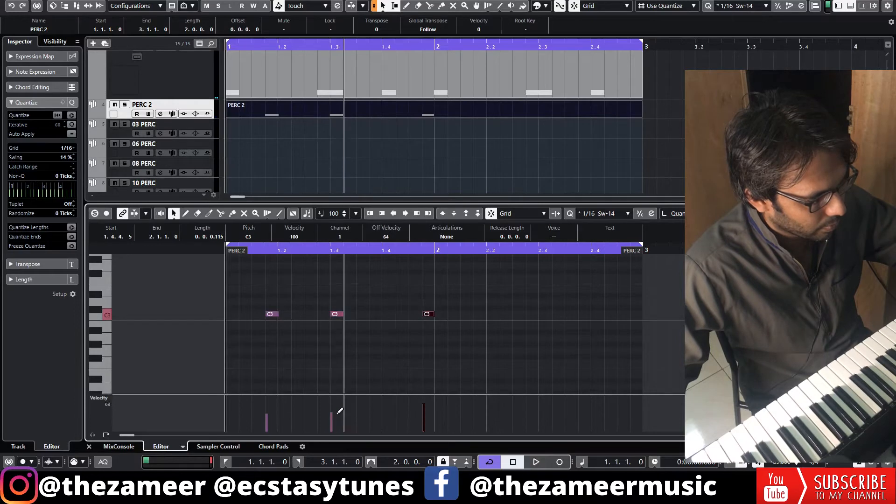
pyautogui.moveTo(244, 316); pyautogui.dragTo(239, 317)
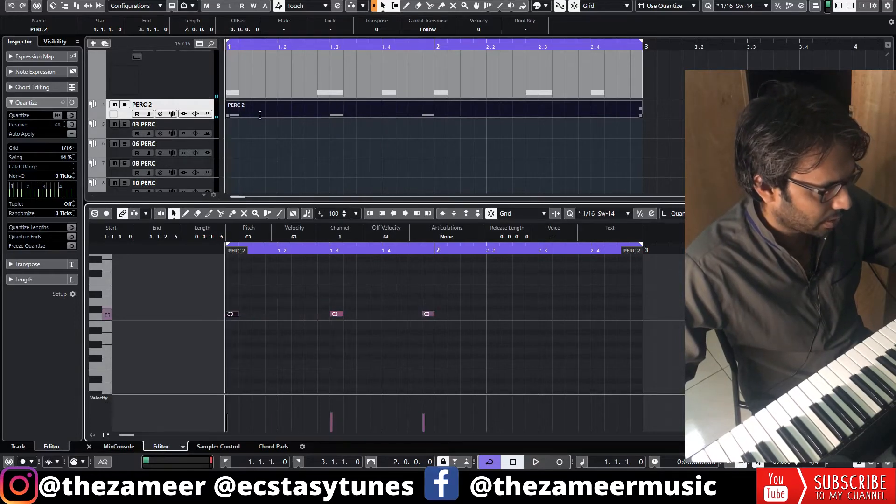
# Move the first note of the PERC part from 1.1.1 to 1.1.4 and play back the loop
pyautogui.click(231, 93)
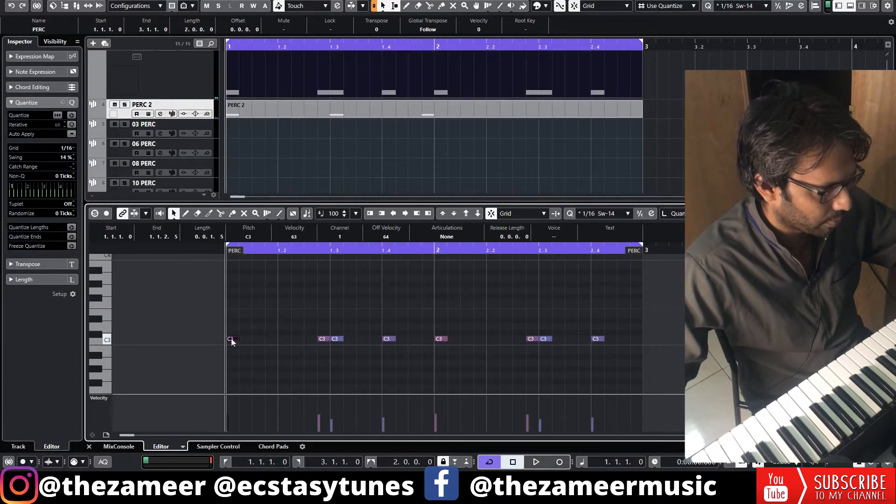
pyautogui.moveTo(265, 343); pyautogui.dragTo(270, 344)
pyautogui.press('space')
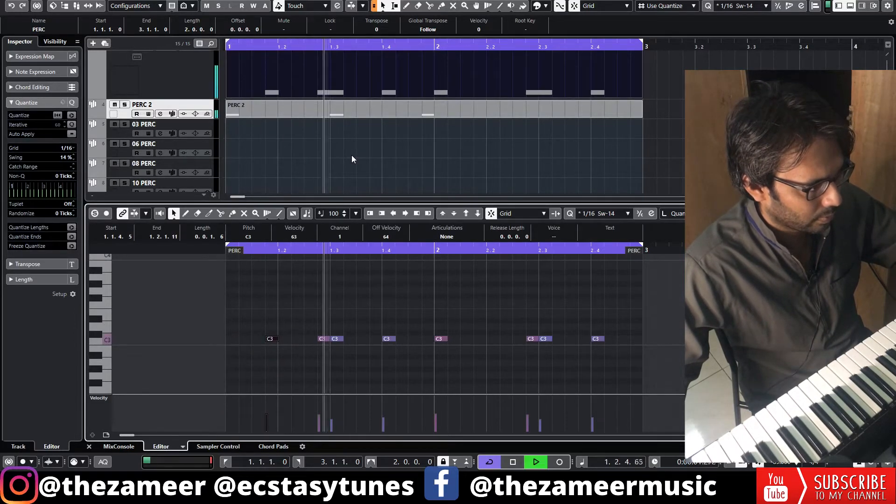
pyautogui.press('space')
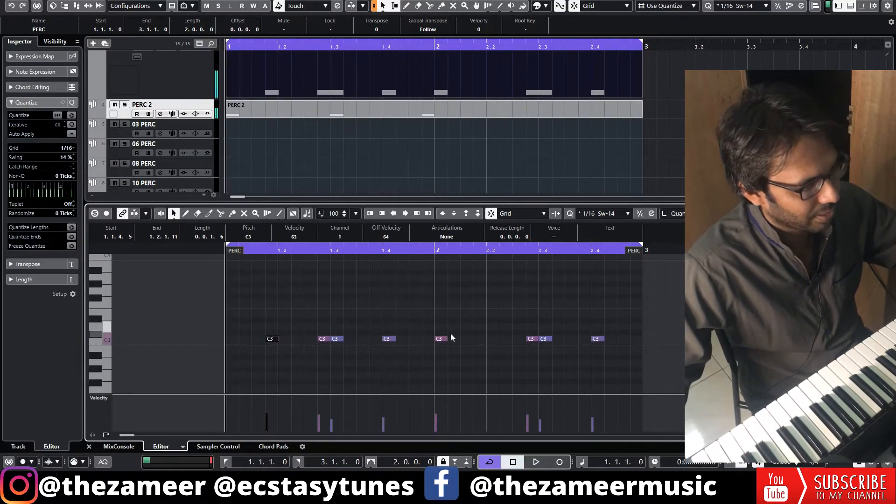
# Duplicate the three PERC 2 notes into bar 2 and start playback
pyautogui.click(418, 111)
pyautogui.moveTo(483, 302); pyautogui.dragTo(156, 394)
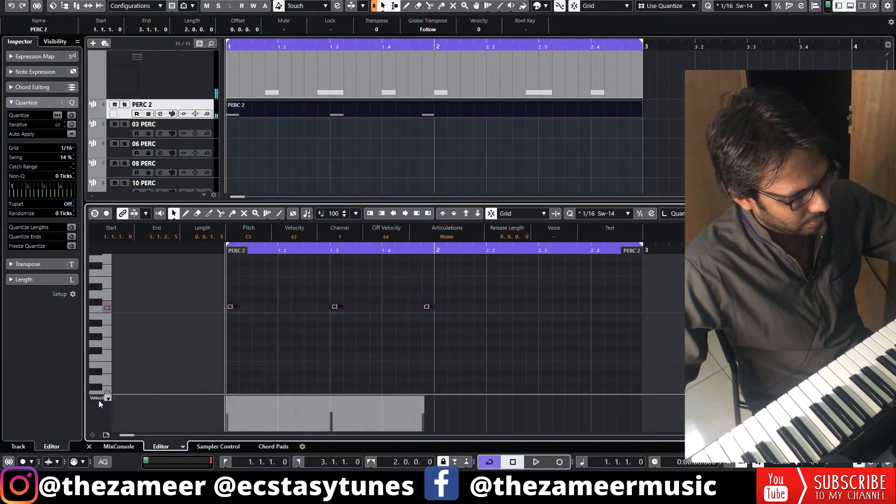
pyautogui.hotkey('ctrl', 'd')
pyautogui.press('space')
# Move the PERC note at 2.1.1 to 2.1.4 while the loop plays
pyautogui.click(452, 91)
pyautogui.click(441, 340)
pyautogui.moveTo(441, 339); pyautogui.dragTo(467, 340)
pyautogui.scroll(-4, 469, 291)
pyautogui.scroll(-3, 471, 293)
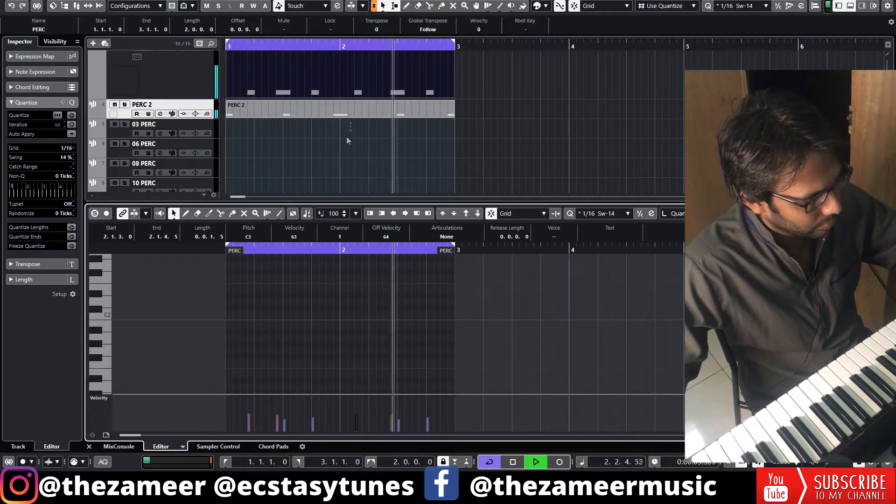
pyautogui.click(360, 93)
pyautogui.scroll(3, 366, 301)
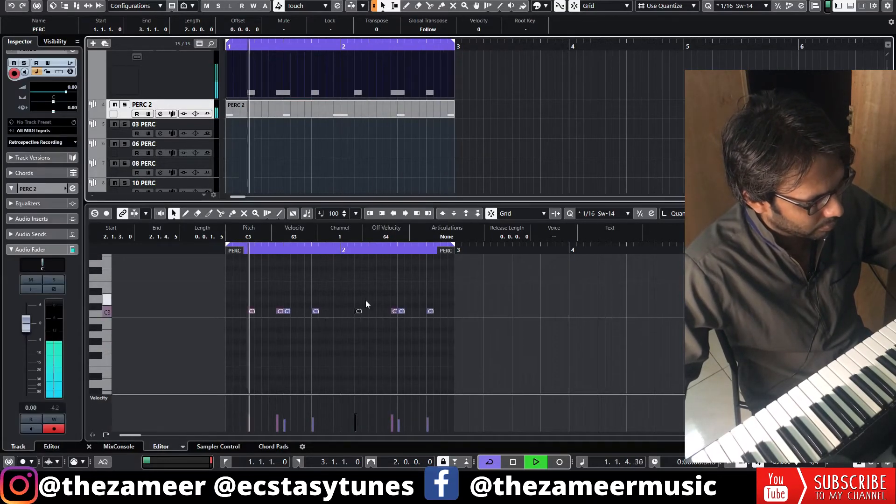
pyautogui.click(357, 313)
pyautogui.moveTo(358, 313); pyautogui.dragTo(364, 313)
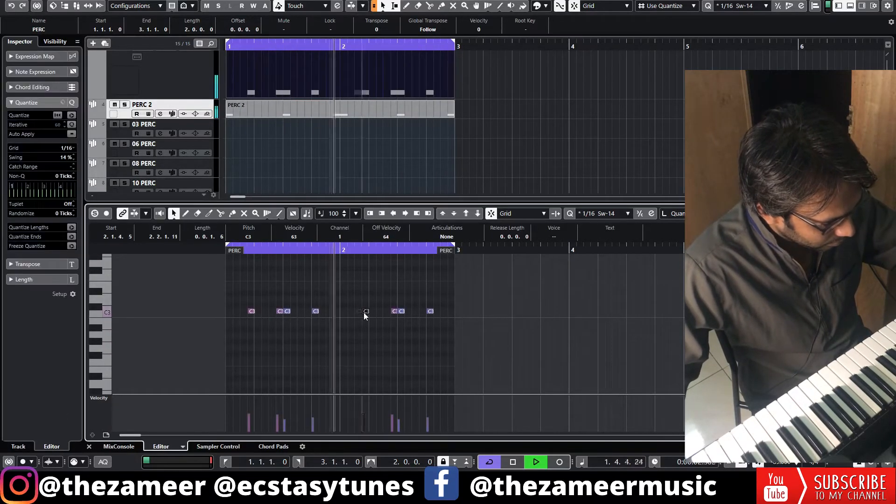
# Play back the two-bar loop to check the PERC and PERC 2 patterns and clear the part selection
pyautogui.press('space')
pyautogui.press('space')
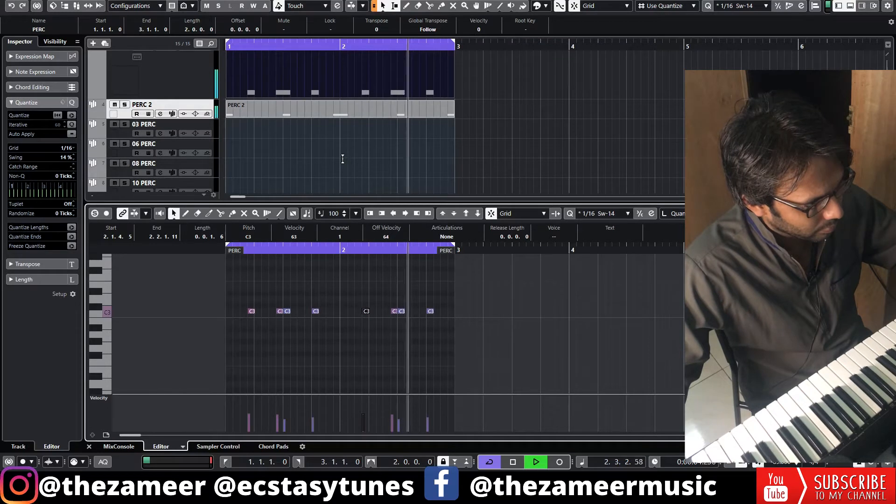
pyautogui.click(460, 176)
pyautogui.press('space')
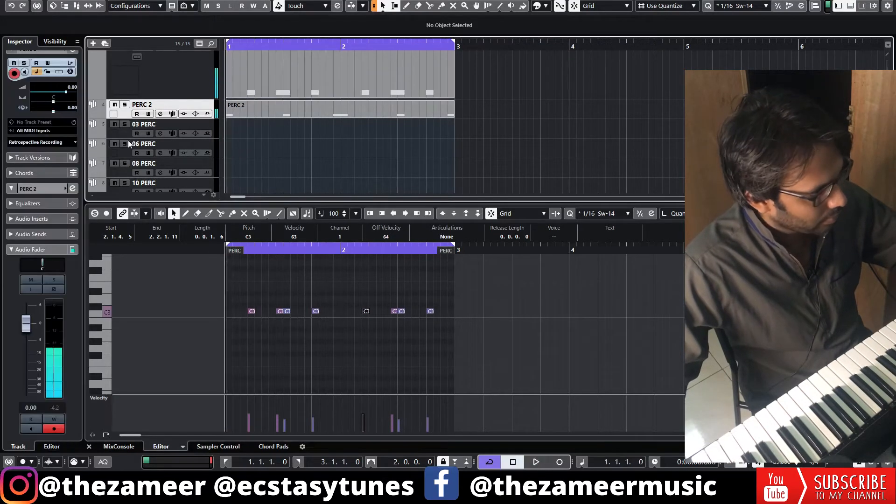
# Create a two-bar part on the 03 PERC track with a C3 note at 1.2.4 and play the loop
pyautogui.click(124, 136)
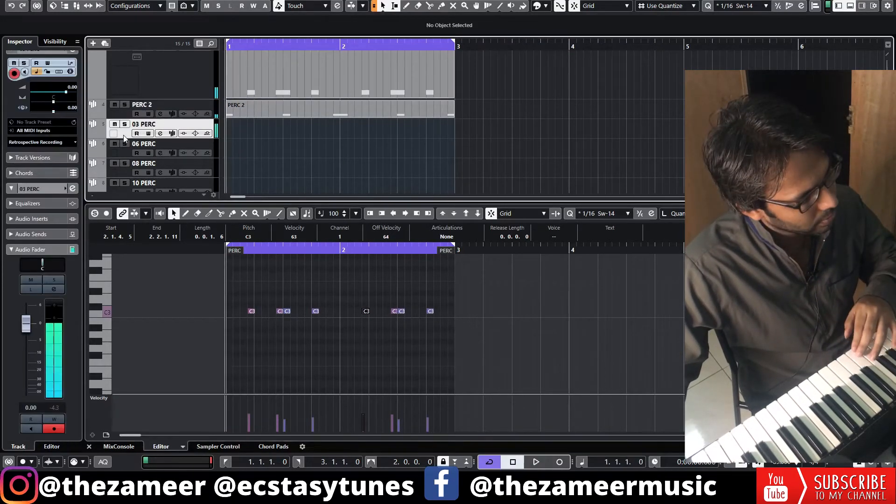
pyautogui.click(236, 135)
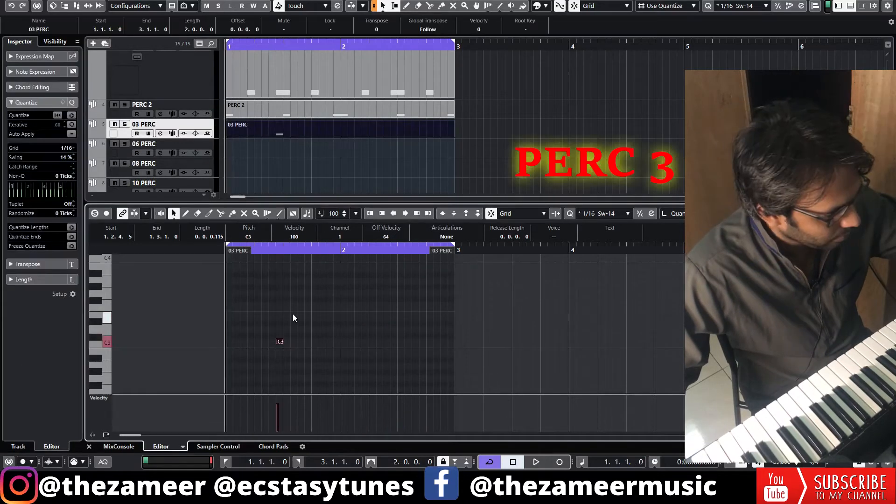
pyautogui.press('space')
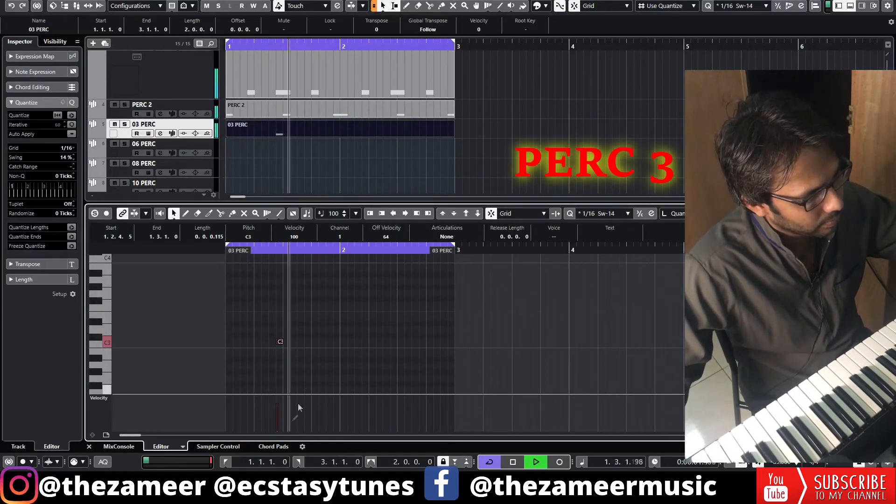
# Place the single 03 PERC note at 2.4.3 with velocity 63 and play back the loop
pyautogui.click(278, 414)
pyautogui.scroll(4, 256, 345)
pyautogui.press('space')
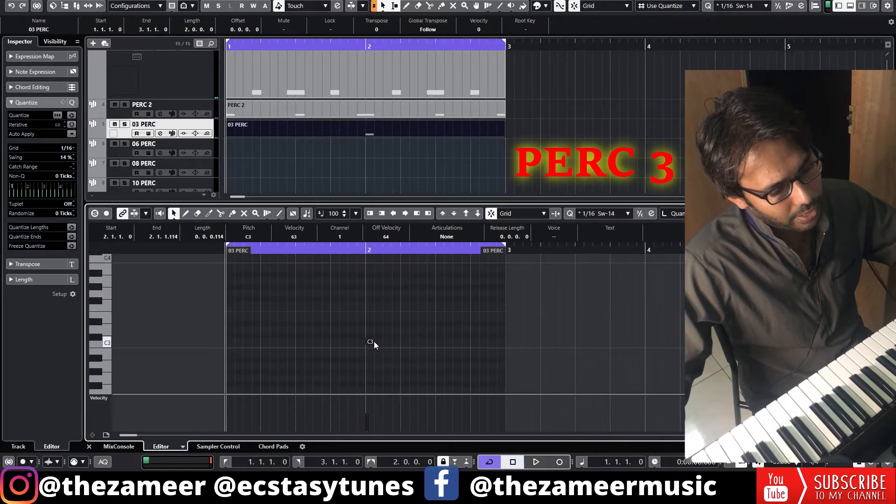
pyautogui.moveTo(374, 344); pyautogui.dragTo(494, 344)
pyautogui.click(513, 347)
pyautogui.press('space')
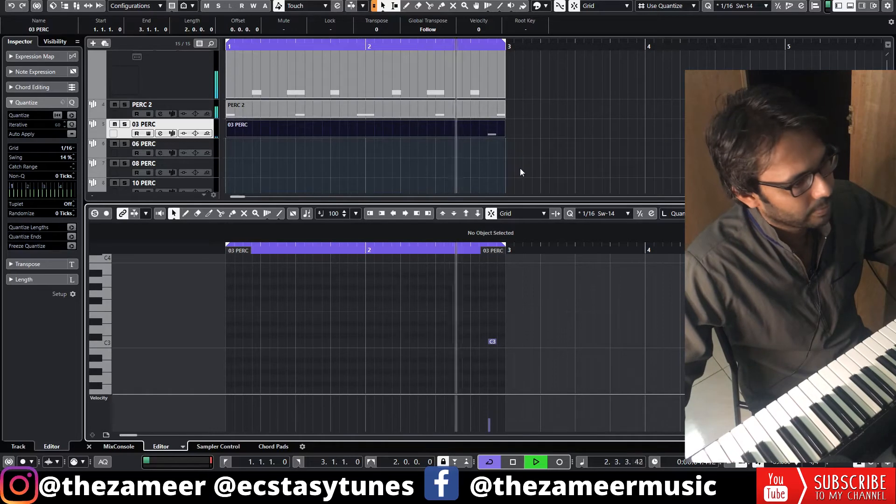
pyautogui.press('space')
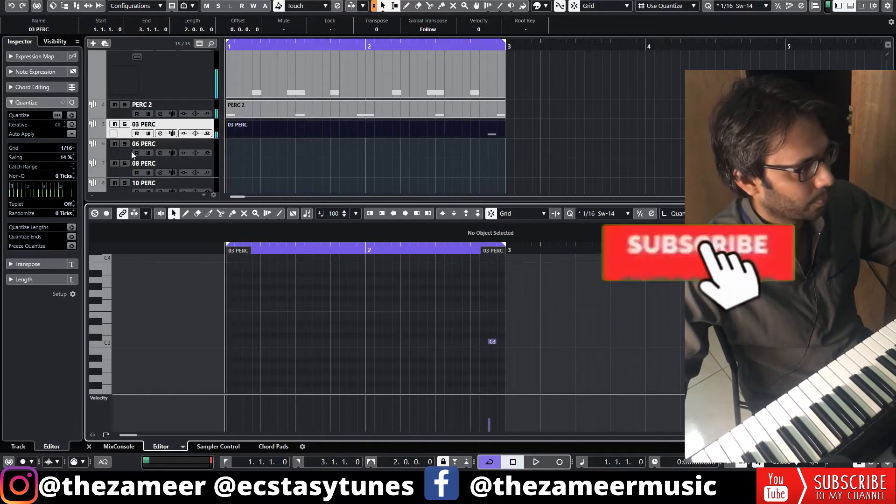
# Create a one-bar part on the 06 PERC track and add C3 notes at 1.1.1, 1.1.3 and 1.2.1
pyautogui.click(133, 155)
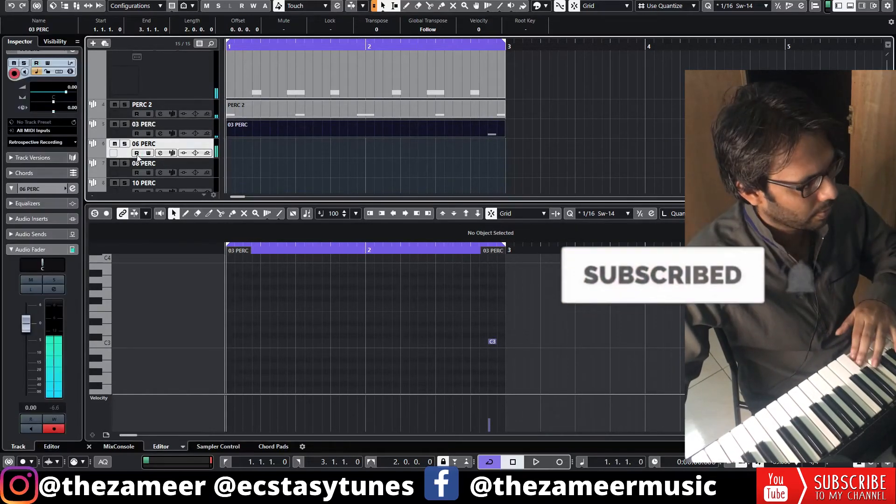
pyautogui.click(229, 155)
pyautogui.moveTo(231, 147); pyautogui.dragTo(365, 150)
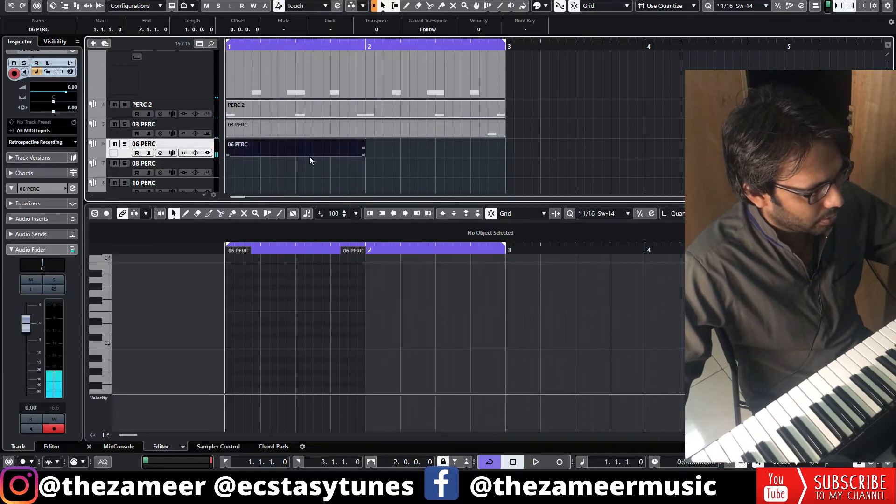
pyautogui.click(228, 340)
pyautogui.scroll(2, 237, 361)
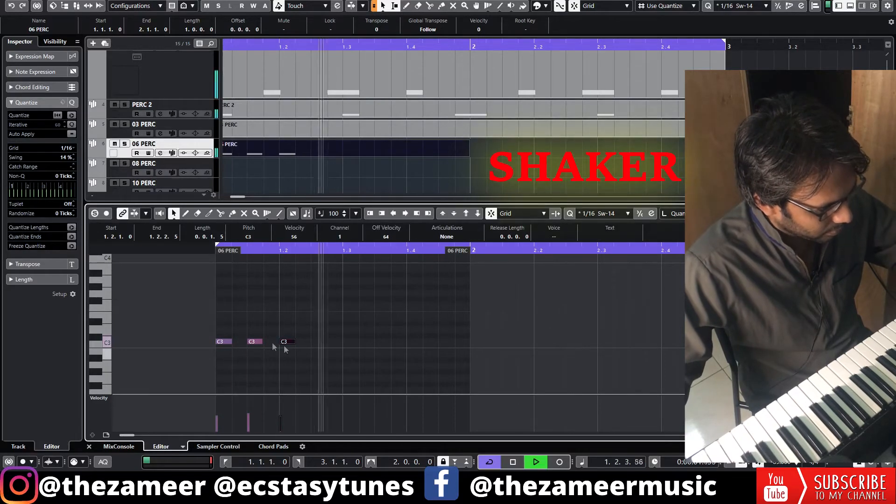
# Add a C3 note at 1.2.3 with velocity 49 to the 06 PERC part and play the loop
pyautogui.press('space')
pyautogui.press('space')
pyautogui.click(317, 341)
pyautogui.click(320, 420)
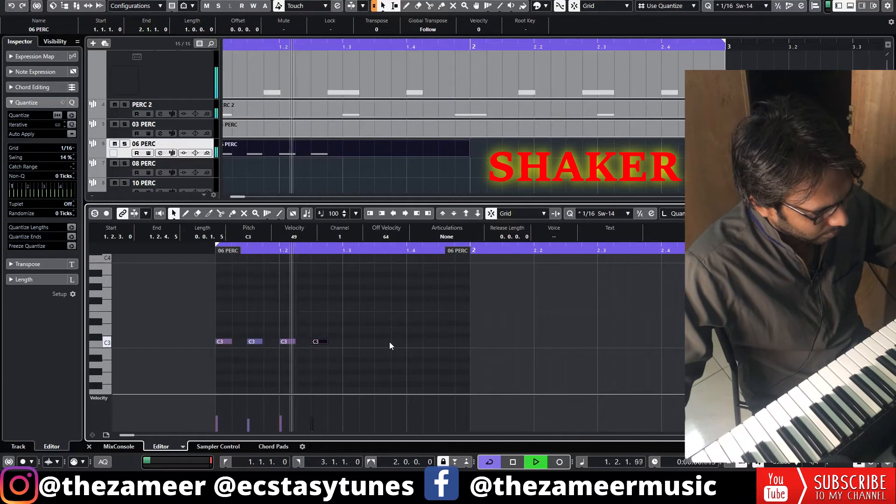
pyautogui.press('space')
# Duplicate the four 06 PERC notes, align the copies to start at 1.3.1, and play back the loop
pyautogui.moveTo(372, 333); pyautogui.dragTo(134, 388)
pyautogui.hotkey('ctrl', 'd')
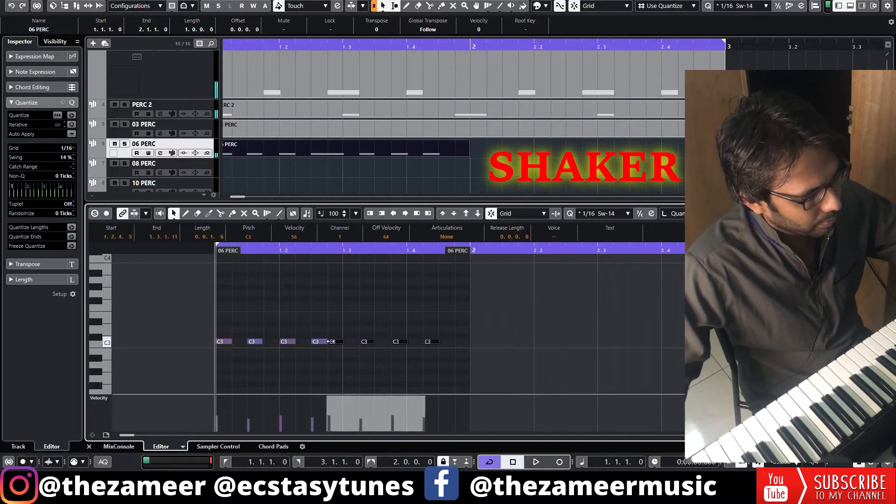
pyautogui.moveTo(345, 343); pyautogui.dragTo(345, 343)
pyautogui.click(397, 316)
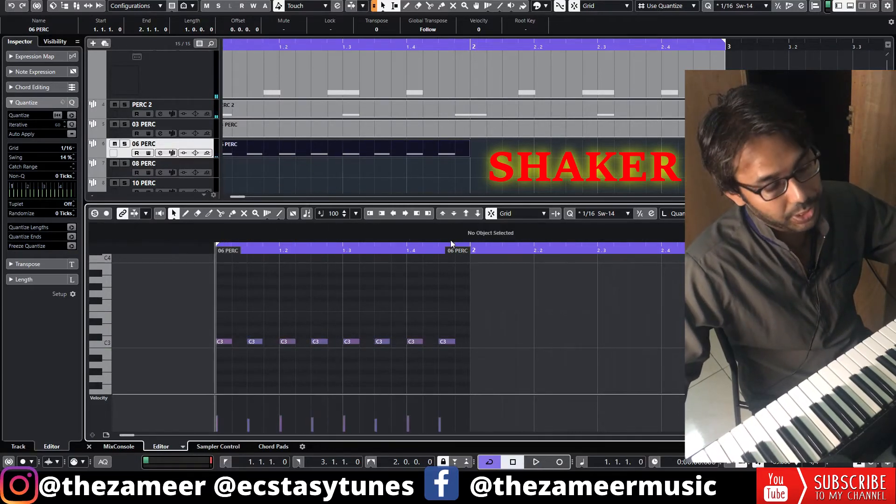
pyautogui.press('space')
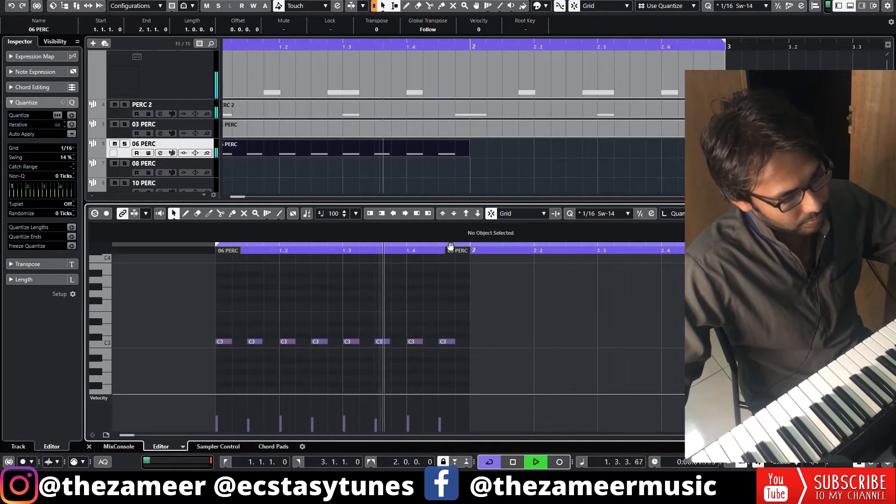
pyautogui.press('space')
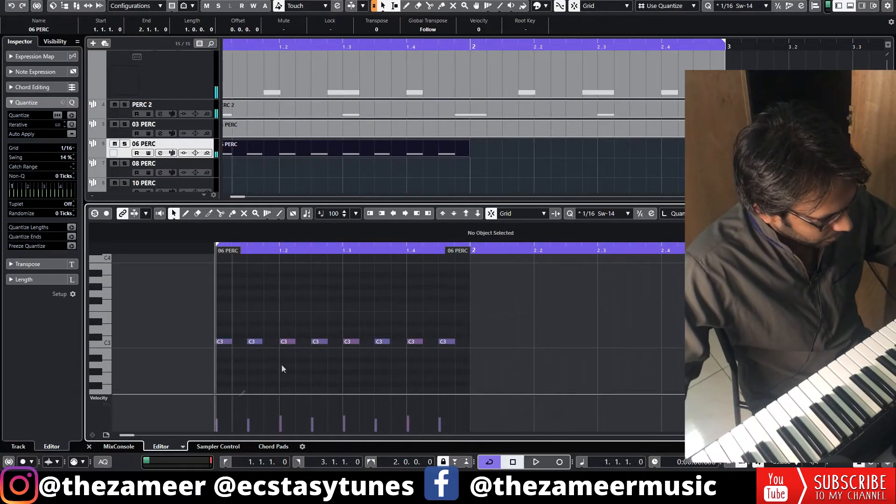
# Create an empty two-bar part on the 08 PERC track
pyautogui.click(477, 163)
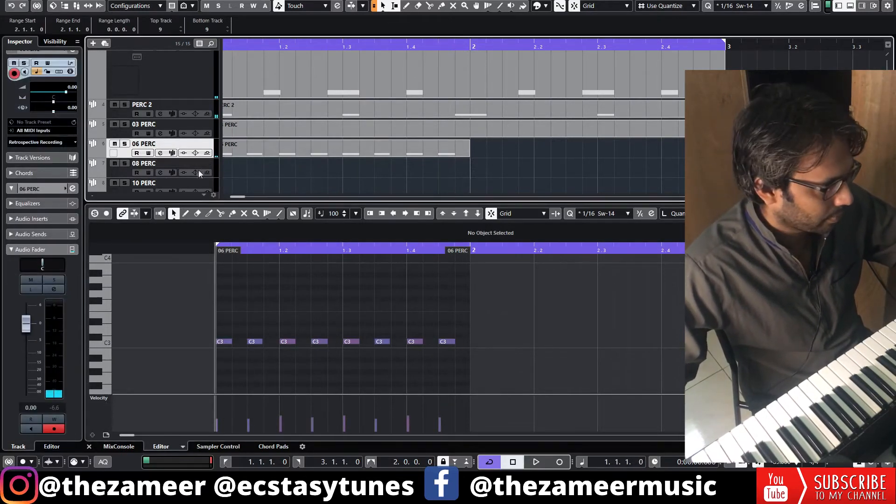
pyautogui.click(137, 172)
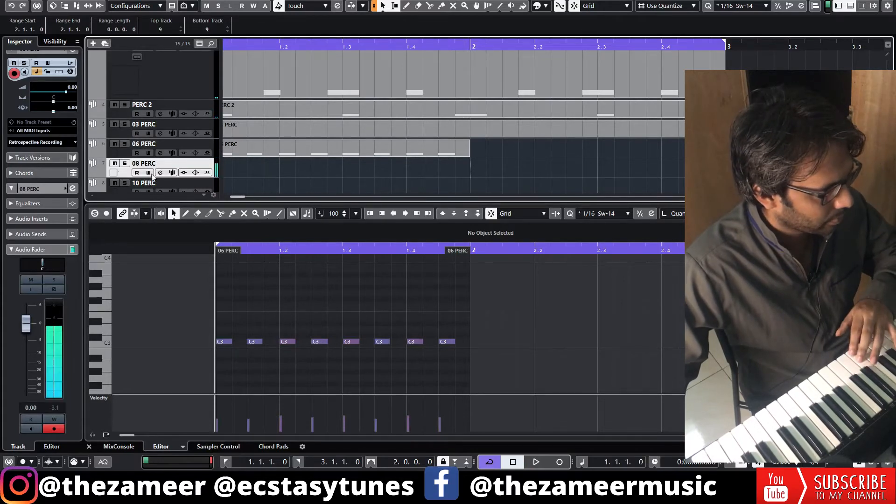
pyautogui.press('g')
pyautogui.doubleClick(435, 171)
# Lower the 06 PERC track's volume to -8.31 while the loop plays
pyautogui.press('Up')
pyautogui.press('space')
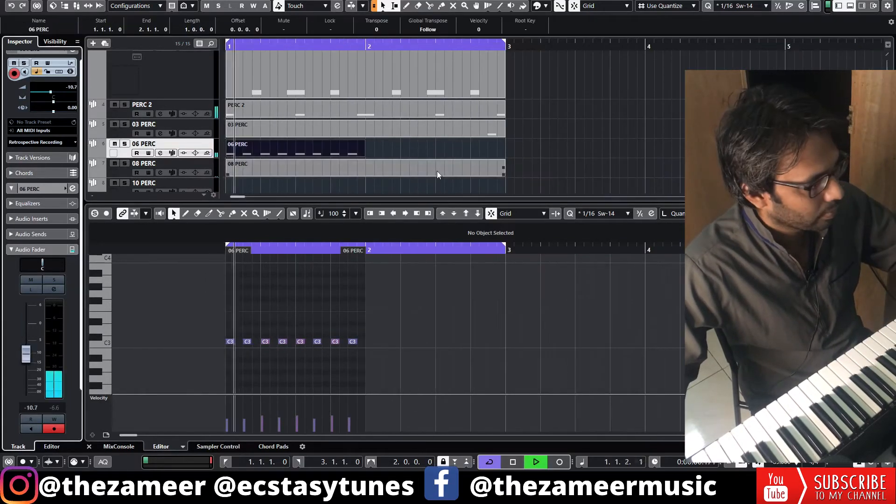
pyautogui.moveTo(45, 92); pyautogui.dragTo(53, 92)
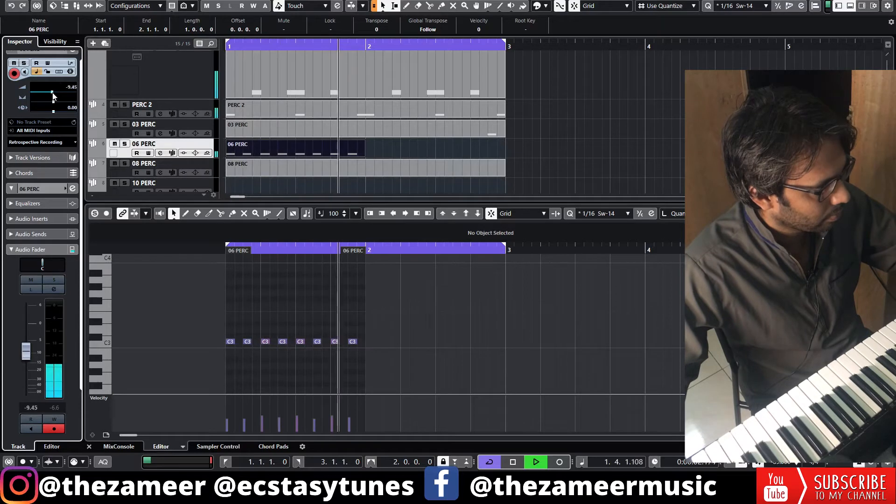
pyautogui.press('space')
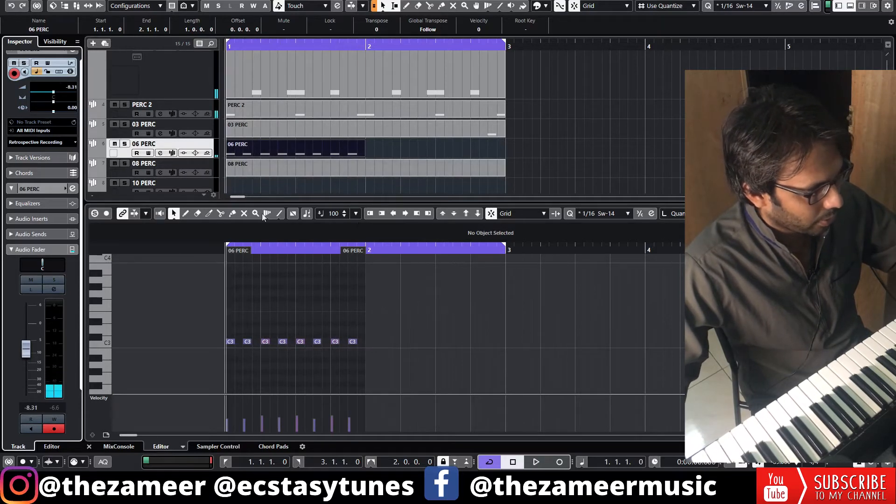
# Add C3 notes at 1.2.1 and 1.4.4 to the 08 PERC part and start playback
pyautogui.click(287, 174)
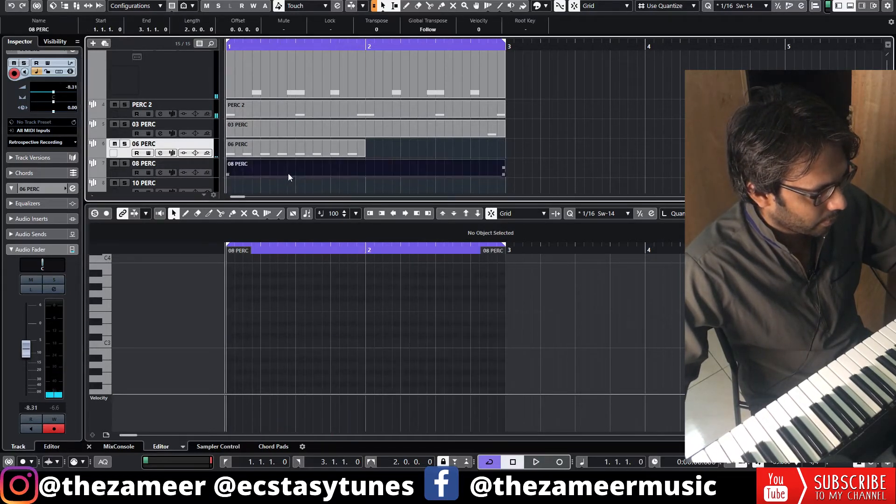
pyautogui.click(102, 343)
pyautogui.doubleClick(316, 343)
pyautogui.click(346, 353)
pyautogui.click(316, 342)
pyautogui.press('Delete')
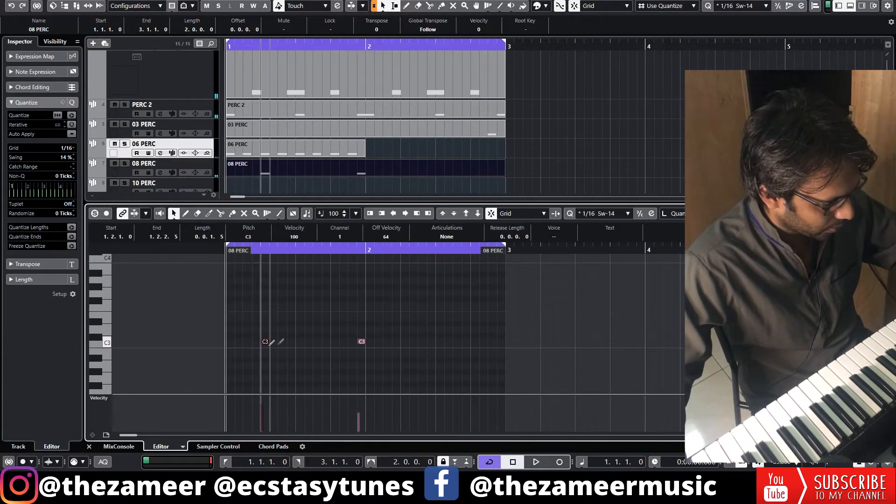
pyautogui.press('space')
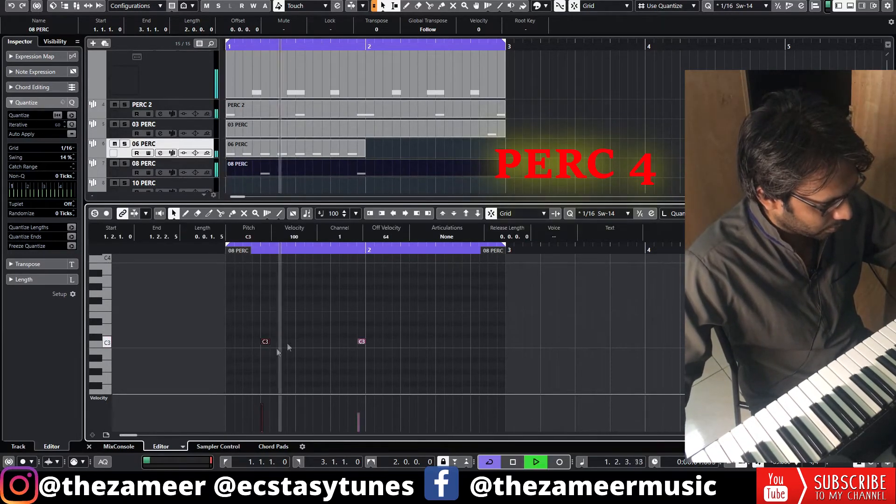
# Move the 08 PERC note from 1.4.4 to 2.2.1 and add C3 notes at 1.4.1 with velocity 56 and 2.4.1 with velocity 61
pyautogui.press('space')
pyautogui.moveTo(362, 342); pyautogui.dragTo(405, 342)
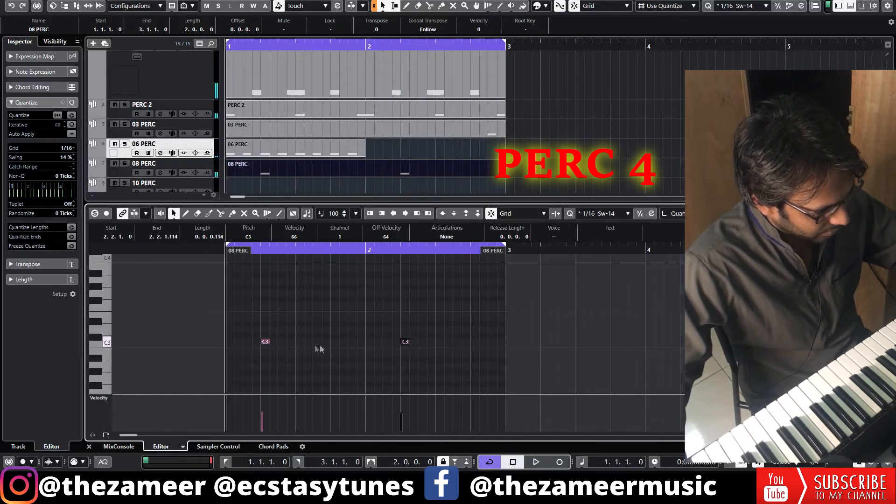
pyautogui.press('space')
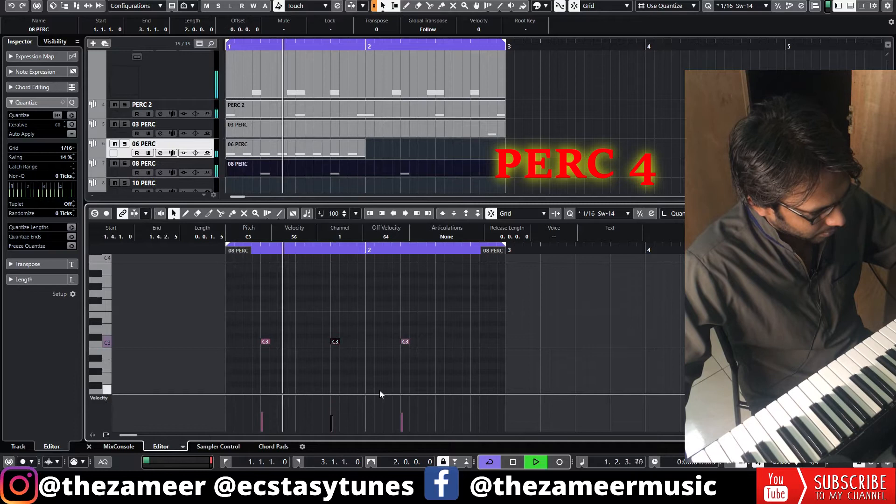
pyautogui.click(474, 342)
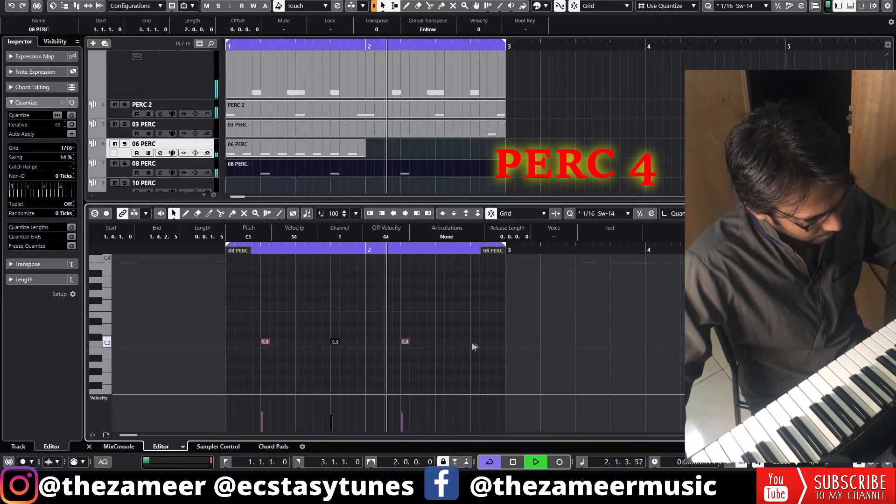
pyautogui.click(474, 414)
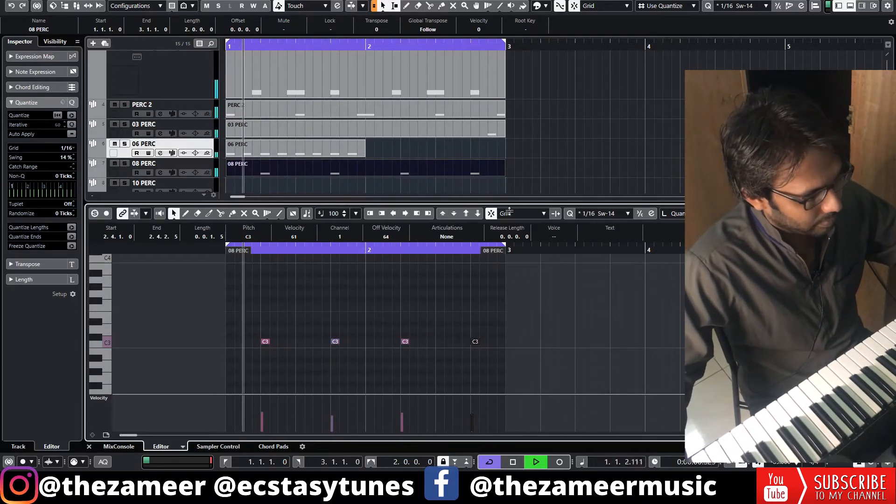
pyautogui.scroll(-2, 205, 151)
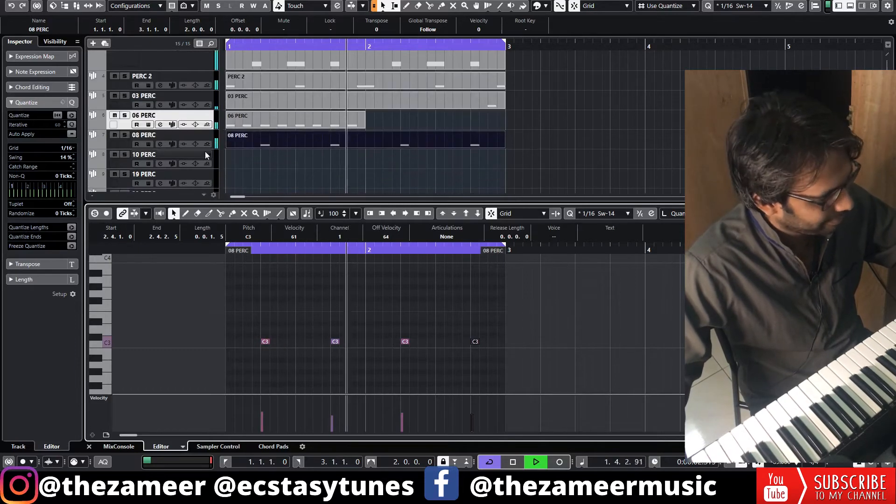
pyautogui.press('space')
# Create a two-bar part on the 10 PERC track and move the 06 PERC track below 08 PERC
pyautogui.click(121, 166)
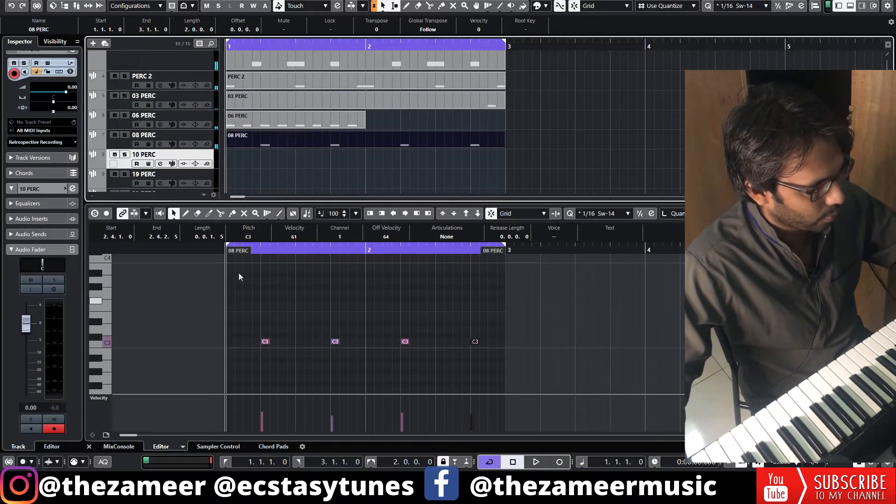
pyautogui.doubleClick(232, 152)
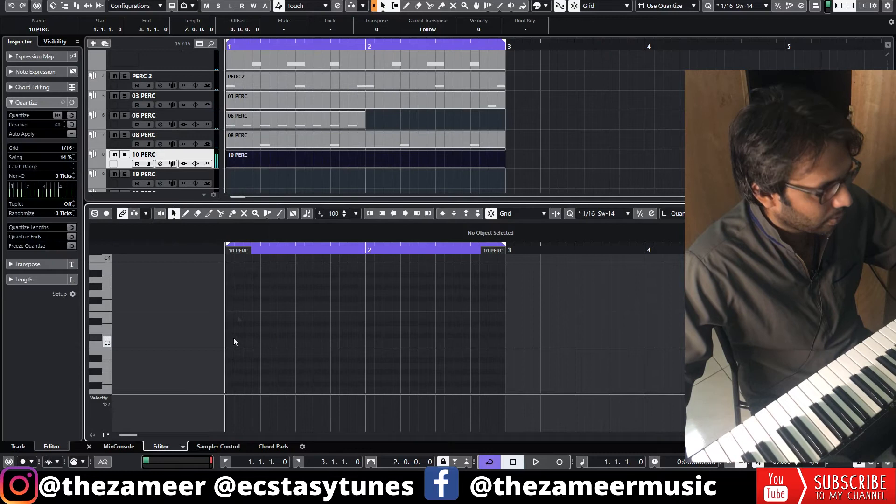
pyautogui.click(208, 125)
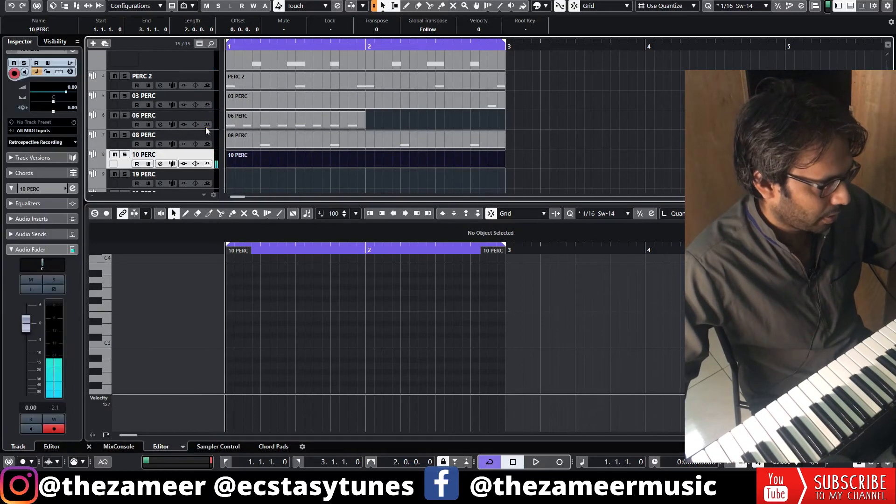
pyautogui.click(209, 116)
pyautogui.click(123, 129)
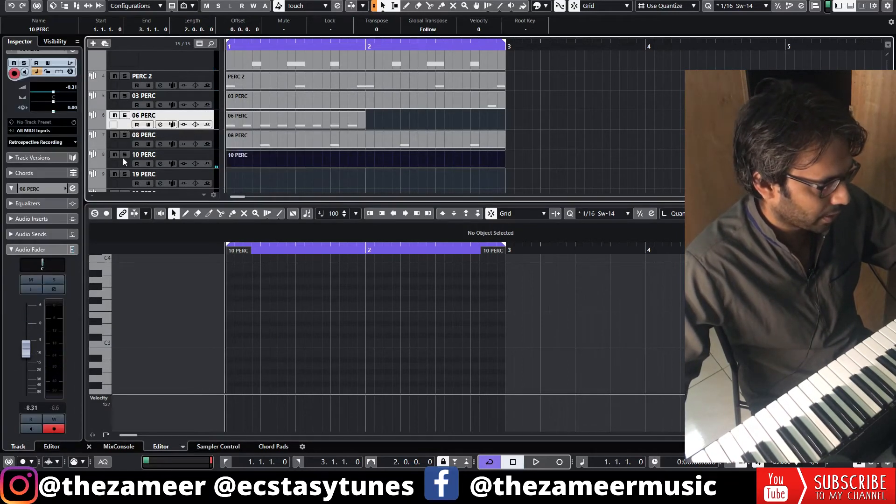
pyautogui.moveTo(127, 126); pyautogui.dragTo(126, 161)
# Add C3 notes at 1.1.3, 1.2.3, 1.3.3 and 1.4.3 to the 10 PERC part and open the 06 PERC part for editing
pyautogui.scroll(-1, 125, 156)
pyautogui.click(125, 115)
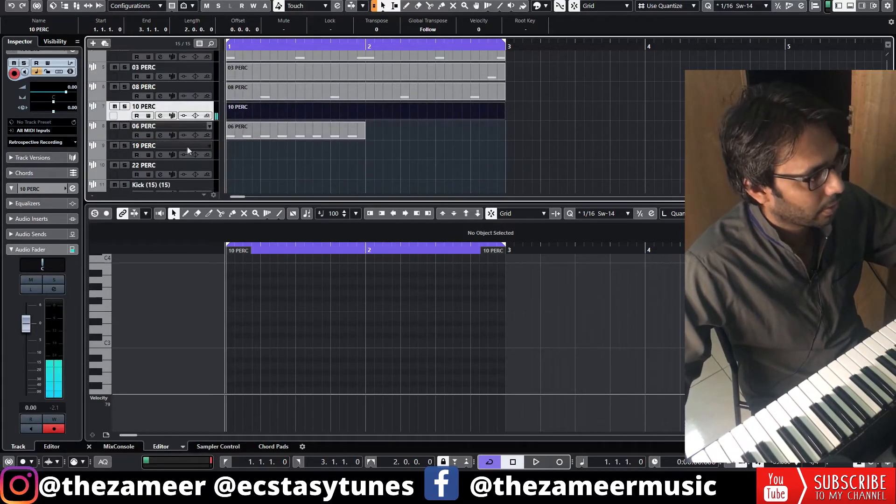
pyautogui.doubleClick(313, 116)
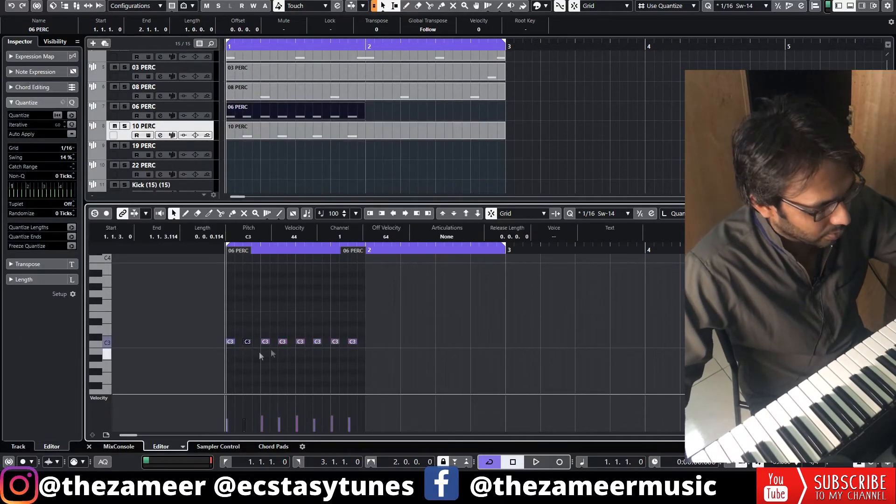
# Delete the off-beat C3 notes at 1.1.3, 1.2.3, 1.3.3 and 1.4.3 from the 06 PERC part
pyautogui.press('Delete')
pyautogui.click(282, 343)
pyautogui.press('Delete')
pyautogui.click(317, 342)
pyautogui.press('Delete')
pyautogui.click(335, 341)
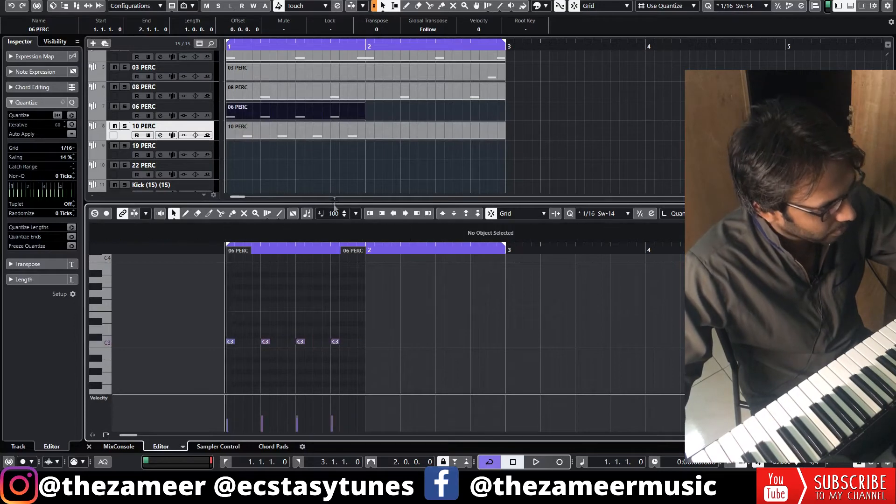
# Shorten the 10 PERC part to one bar and duplicate the 06 PERC and 10 PERC parts into bar 2
pyautogui.click(353, 174)
pyautogui.moveTo(366, 136); pyautogui.dragTo(367, 137)
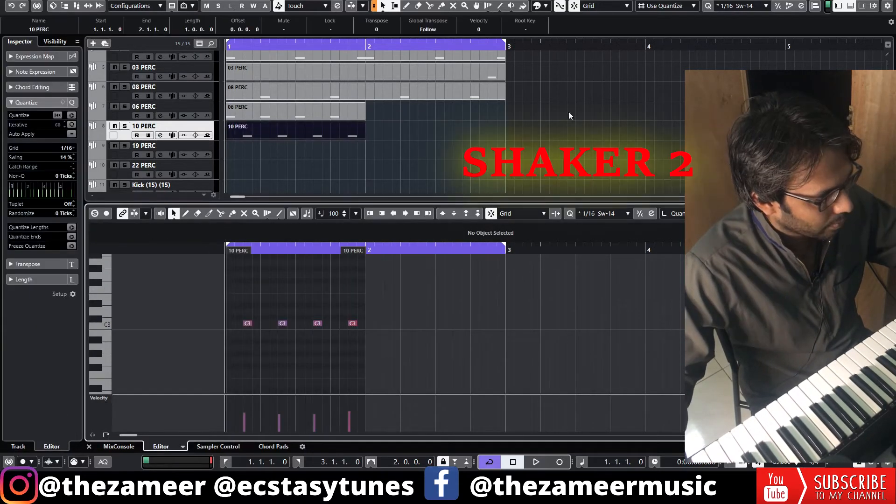
pyautogui.press('space')
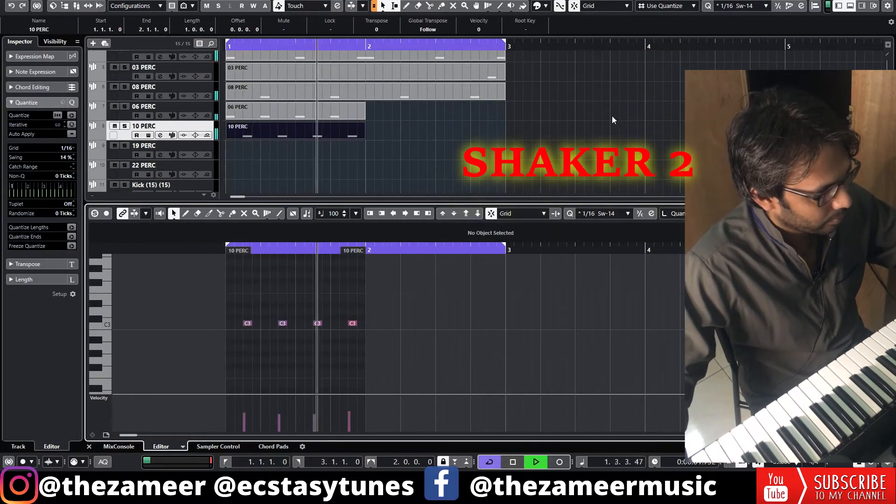
pyautogui.press('space')
pyautogui.moveTo(376, 112); pyautogui.dragTo(186, 170)
pyautogui.hotkey('ctrl', 'd')
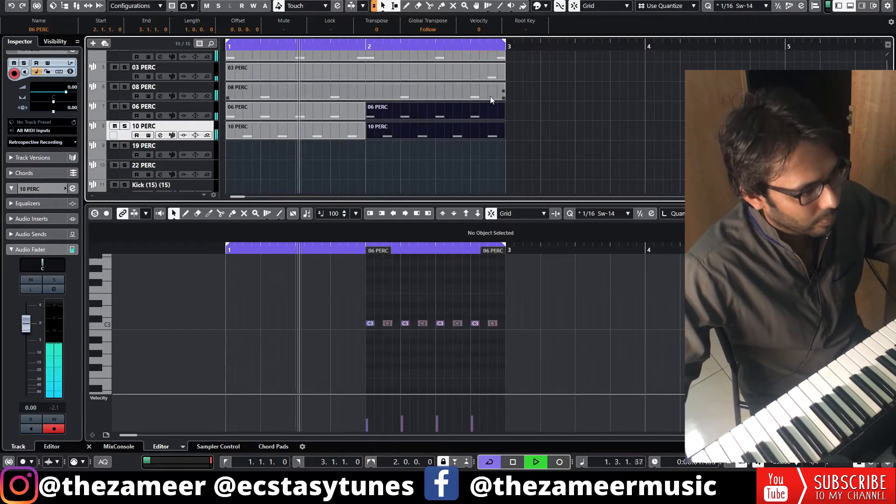
pyautogui.press('space')
# Create a two-bar 19 PERC part with C3 notes at 1.1.1, 1.1.3, 1.2.1 and 1.2.3, giving the last one velocity 41
pyautogui.click(129, 156)
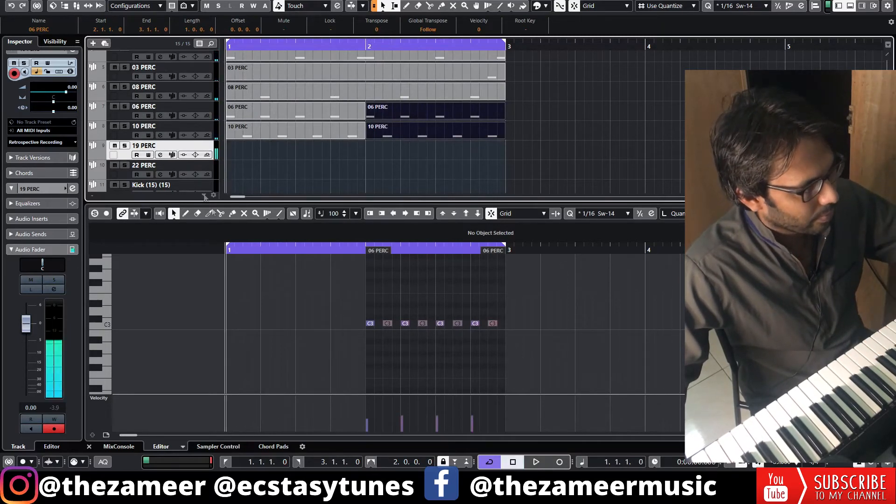
pyautogui.doubleClick(260, 152)
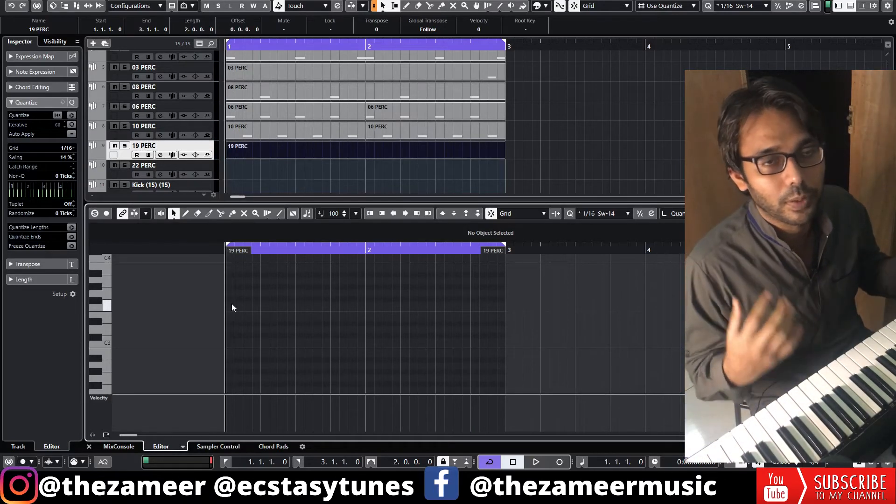
pyautogui.keyDown('alt'); pyautogui.click(231, 342); pyautogui.keyUp('alt')
pyautogui.keyDown('alt'); pyautogui.click(258, 342); pyautogui.keyUp('alt')
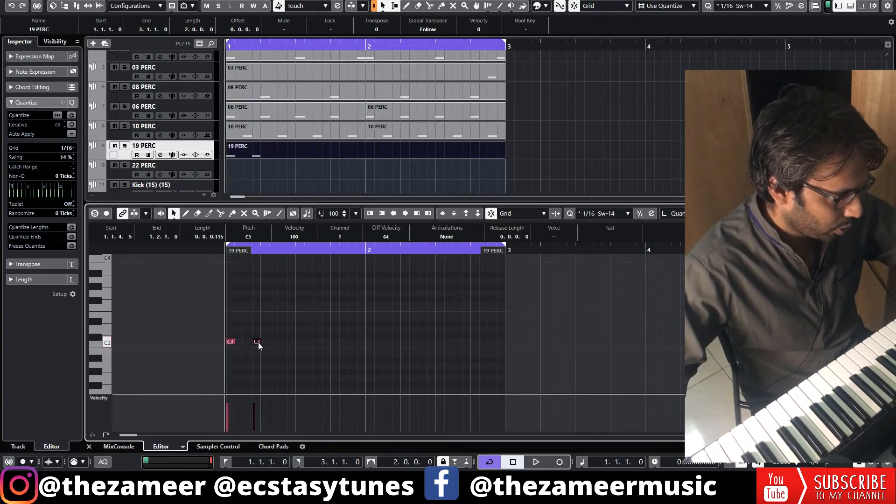
pyautogui.moveTo(256, 342); pyautogui.dragTo(248, 343)
pyautogui.press('space')
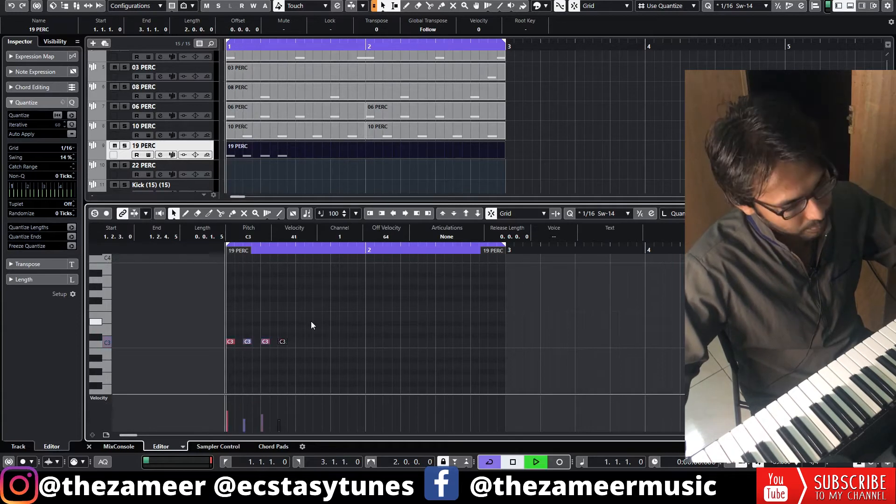
pyautogui.press('space')
# Duplicate the four-note 19 PERC pattern until it fills both bars, aligning each copy to the beat, and play it back
pyautogui.click(306, 350)
pyautogui.moveTo(357, 326); pyautogui.dragTo(221, 385)
pyautogui.hotkey('ctrl', 'd')
pyautogui.moveTo(293, 342); pyautogui.dragTo(302, 341)
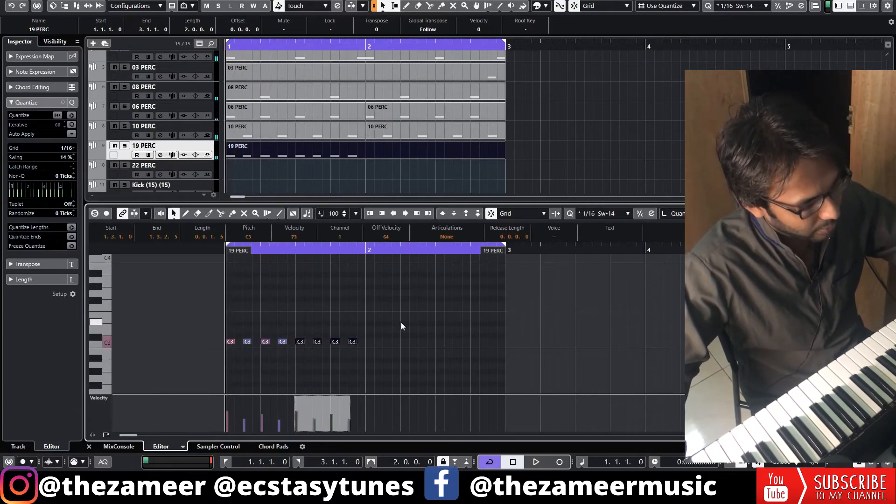
pyautogui.moveTo(402, 326); pyautogui.dragTo(103, 372)
pyautogui.hotkey('ctrl', 'd')
pyautogui.moveTo(362, 344); pyautogui.dragTo(371, 341)
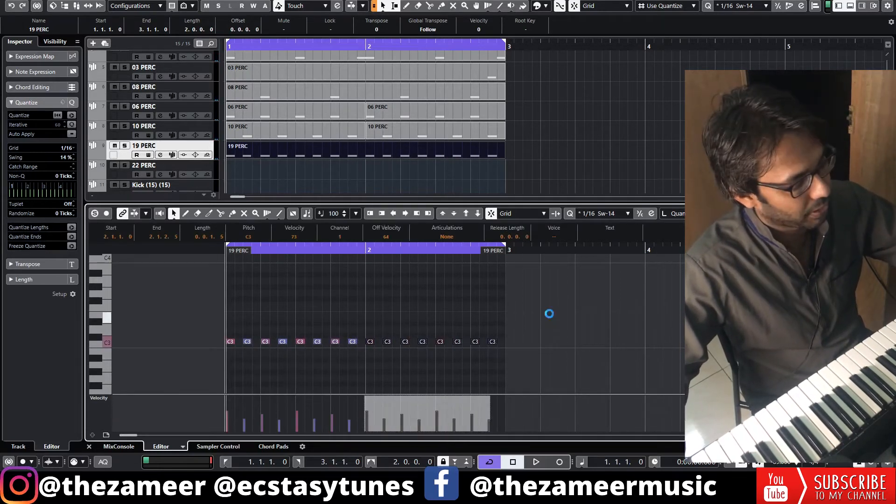
pyautogui.press('space')
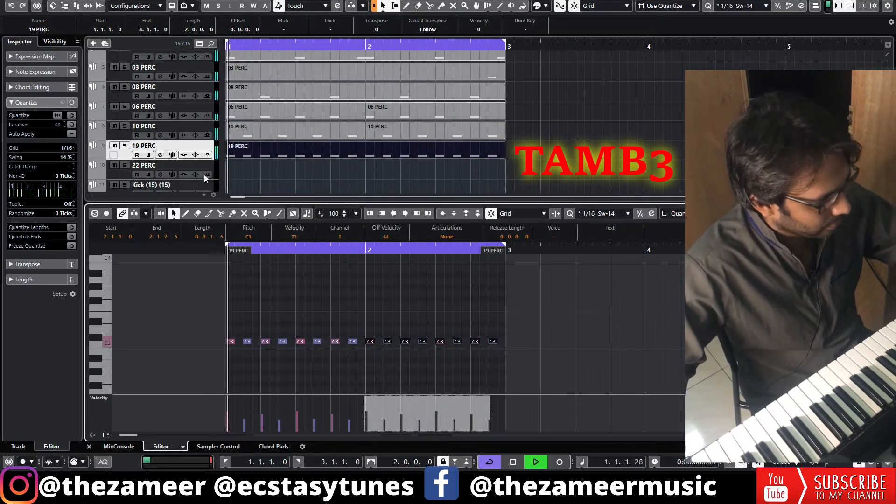
# Record a two-bar part on the 22 PERC track with C3 hits around 1.2.3, 1.3.3, 2.2.3 and 2.3.3
pyautogui.click(124, 176)
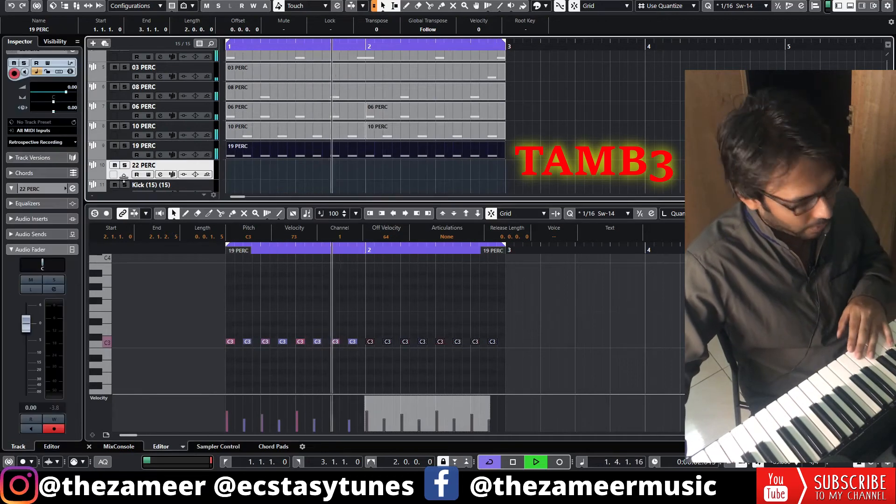
pyautogui.press('space')
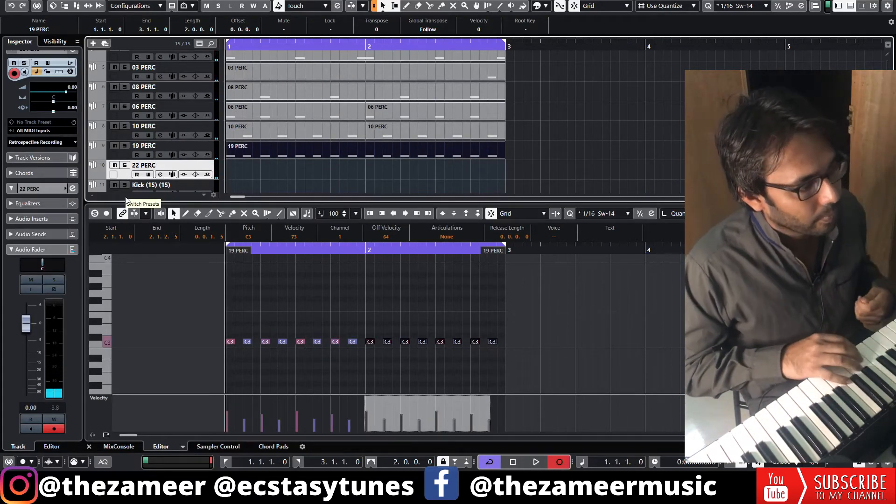
pyautogui.press('KP_Multiply')
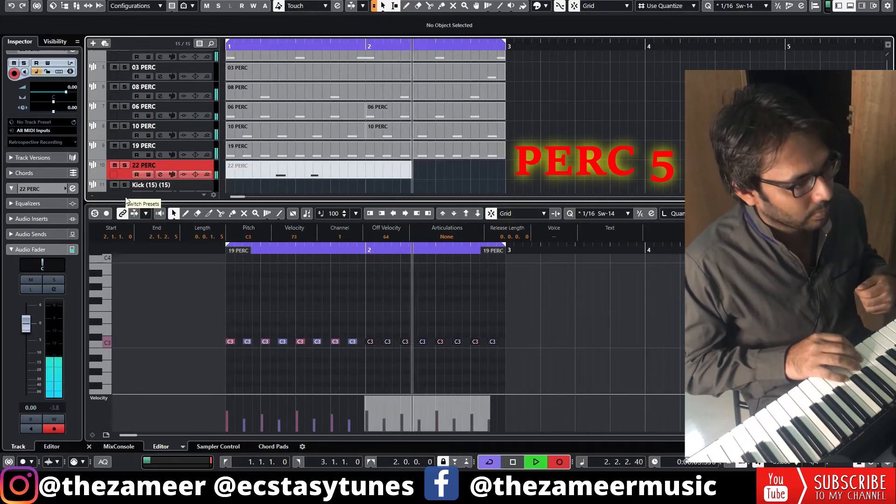
pyautogui.press('space')
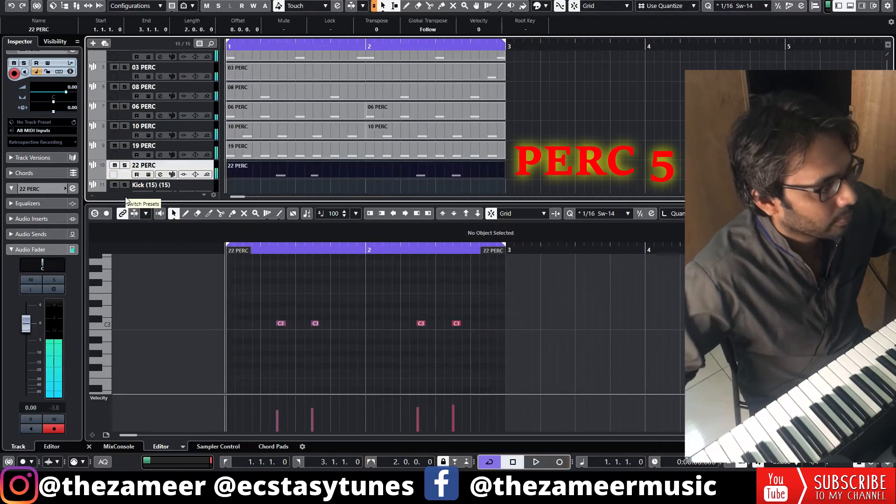
# Quantize the four recorded 22 PERC notes to the 1/16 swing grid and lower their velocities
pyautogui.doubleClick(280, 180)
pyautogui.scroll(4, 293, 291)
pyautogui.scroll(-5, 293, 291)
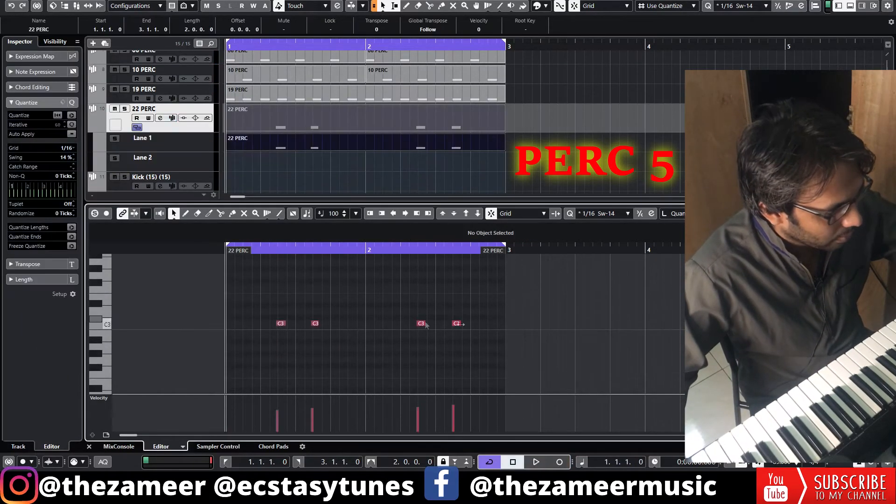
pyautogui.moveTo(510, 304); pyautogui.dragTo(228, 374)
pyautogui.scroll(-3, 399, 372)
pyautogui.press('q')
pyautogui.press('space')
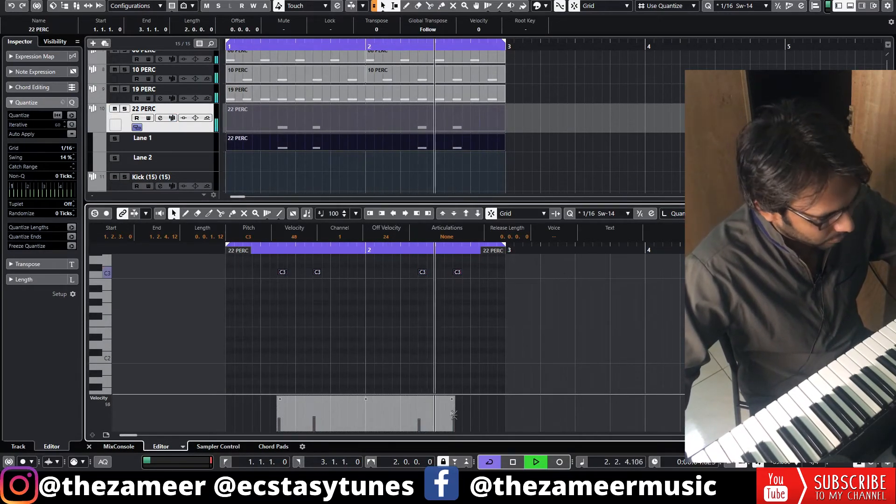
# Stop playback and hide the lanes of the 22 PERC track
pyautogui.click(512, 172)
pyautogui.press('space')
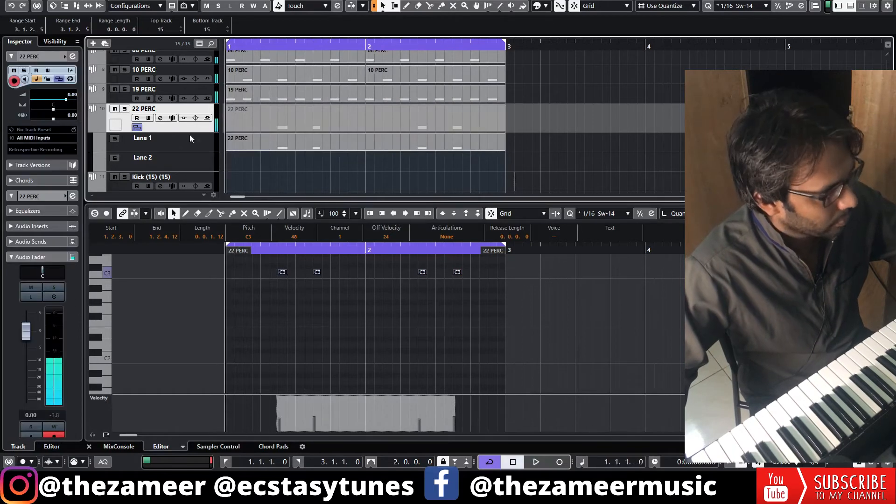
pyautogui.click(137, 128)
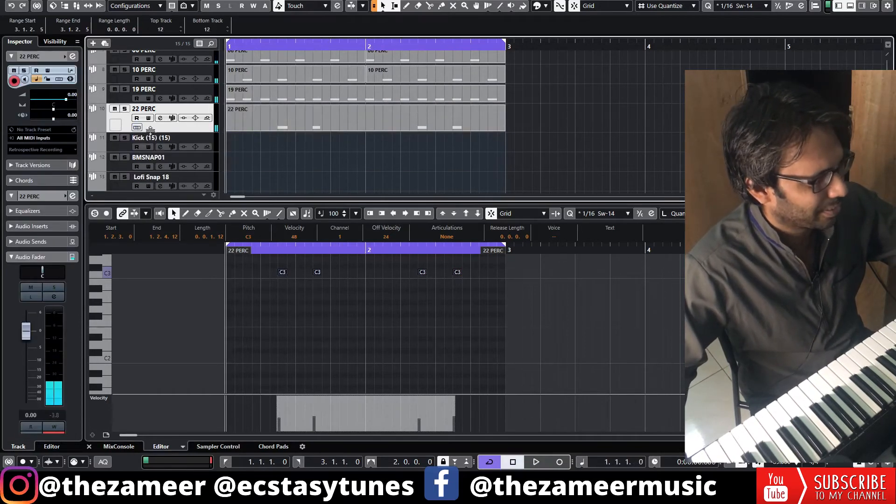
# Record a two-bar part on the Kick (15) track with C3 hits around 1.1.1, 1.4.2, 2.1.1 and 2.4.4
pyautogui.click(116, 150)
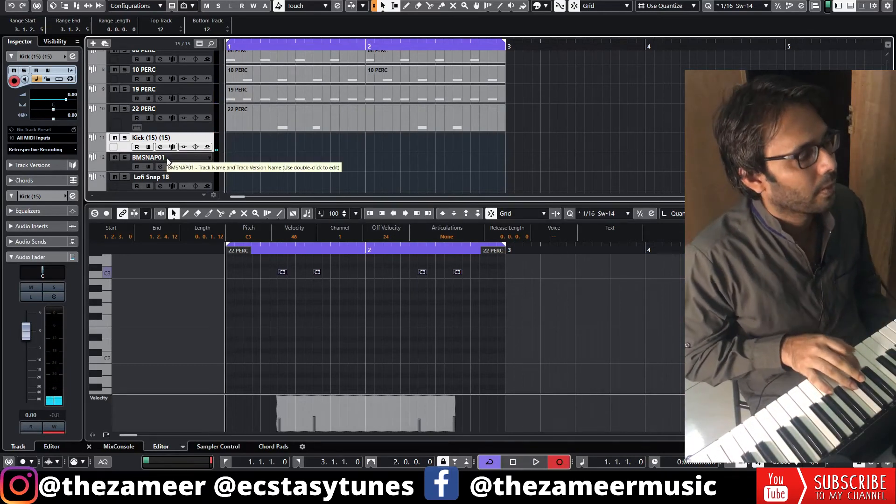
pyautogui.press('KP_Multiply')
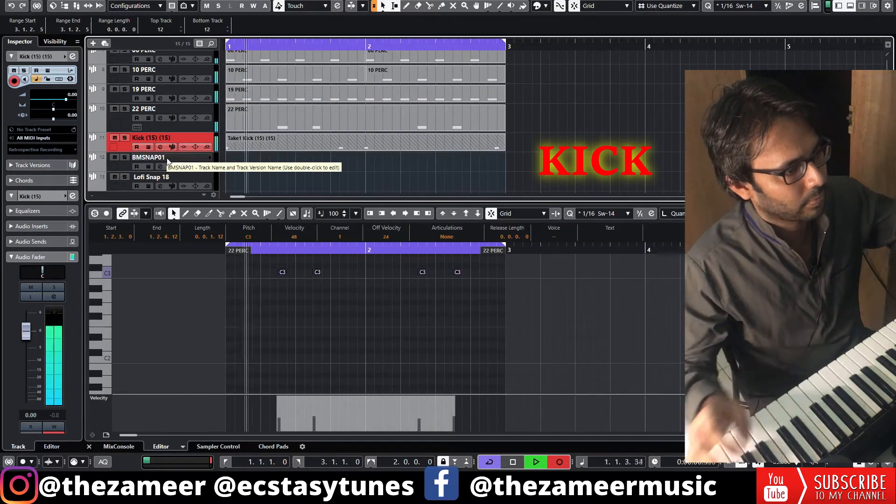
pyautogui.press('space')
pyautogui.click(456, 305)
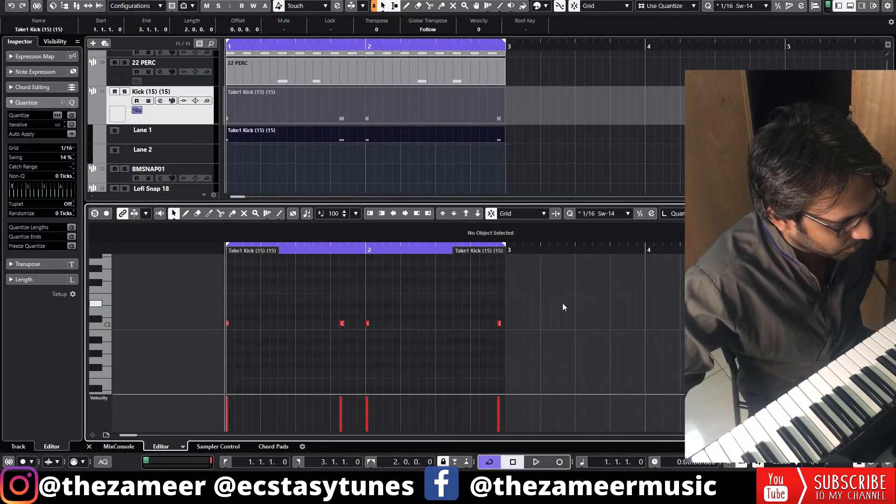
pyautogui.moveTo(564, 304); pyautogui.dragTo(88, 351)
pyautogui.click(494, 354)
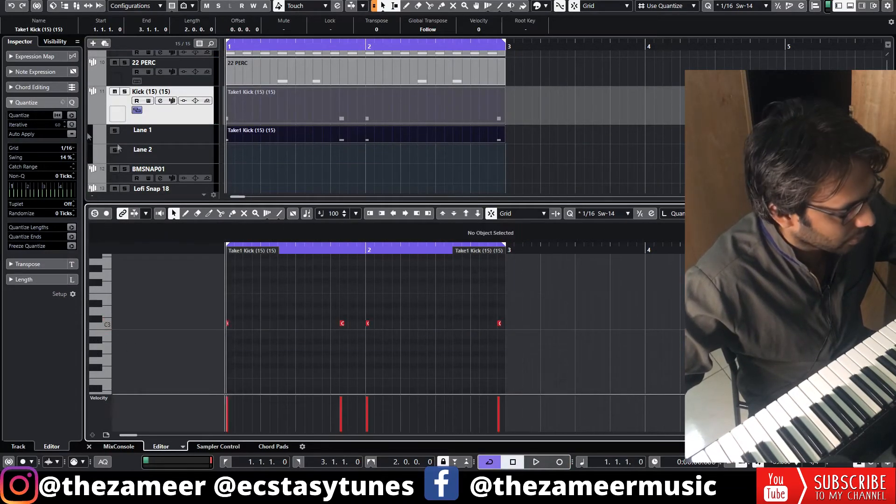
# Lower the Kick (15) track's volume to -8.31 and play the loop
pyautogui.click(107, 112)
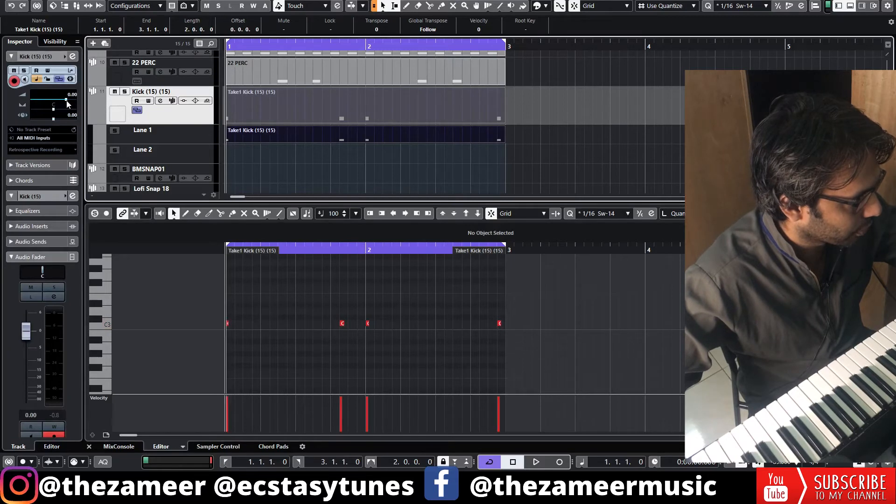
pyautogui.moveTo(66, 100); pyautogui.dragTo(56, 102)
pyautogui.press('space')
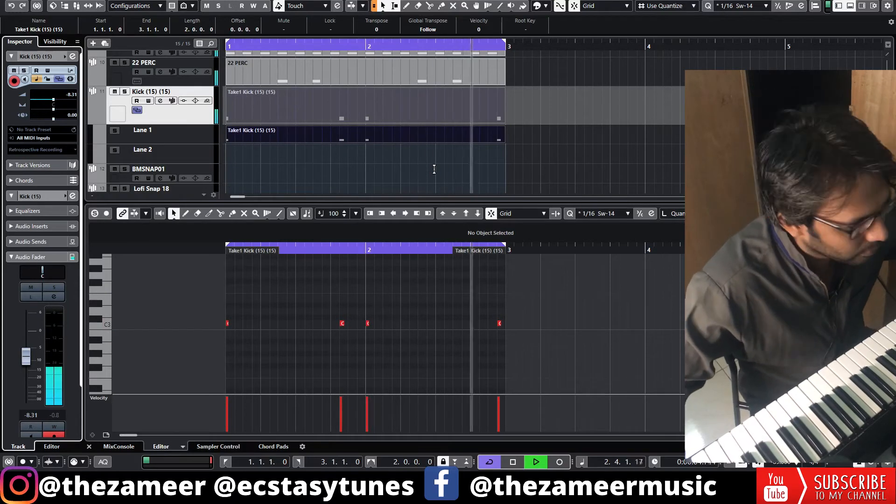
# Lower the BMSNAP01 track's volume to -5.45 while the loop plays, and stop playback
pyautogui.scroll(-1, 296, 171)
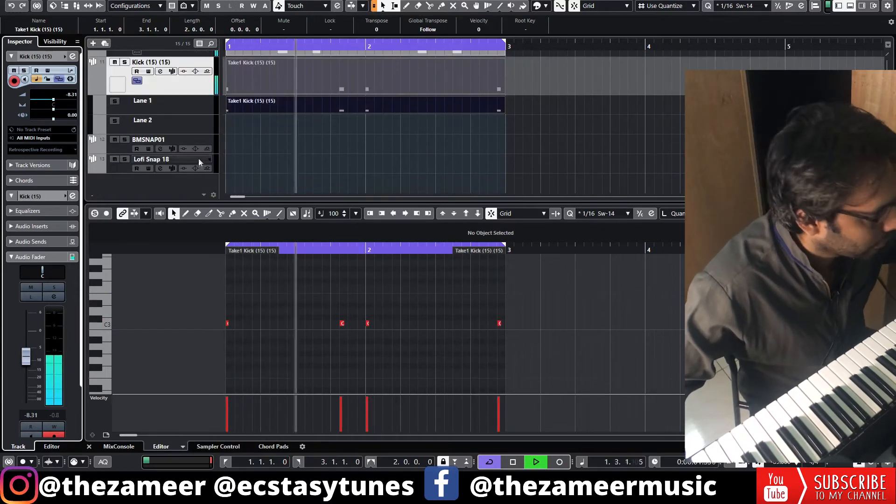
pyautogui.click(198, 142)
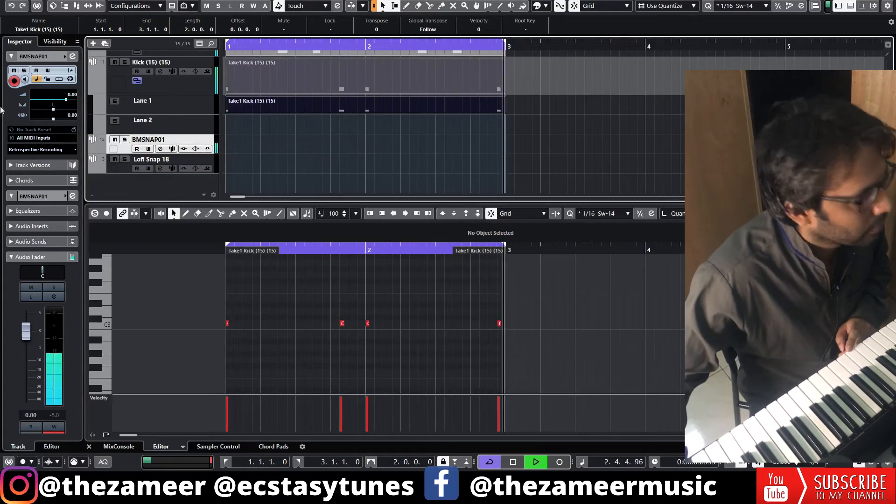
pyautogui.moveTo(65, 101); pyautogui.dragTo(54, 102)
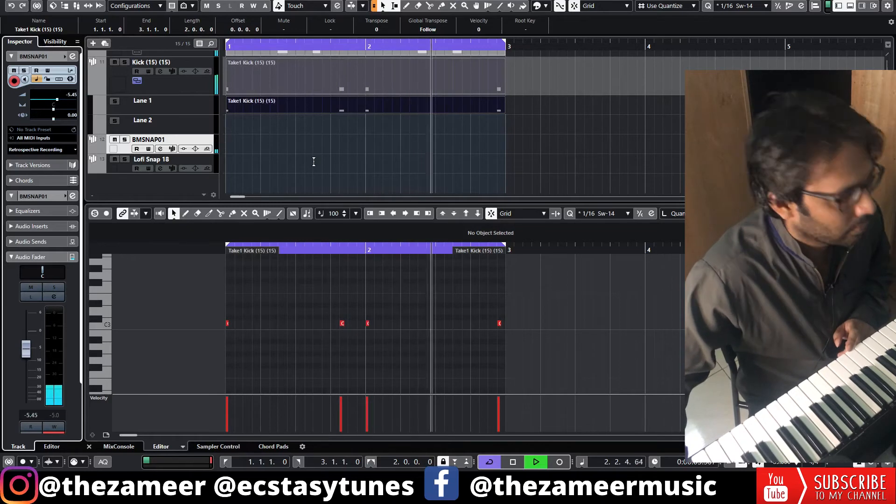
pyautogui.press('space')
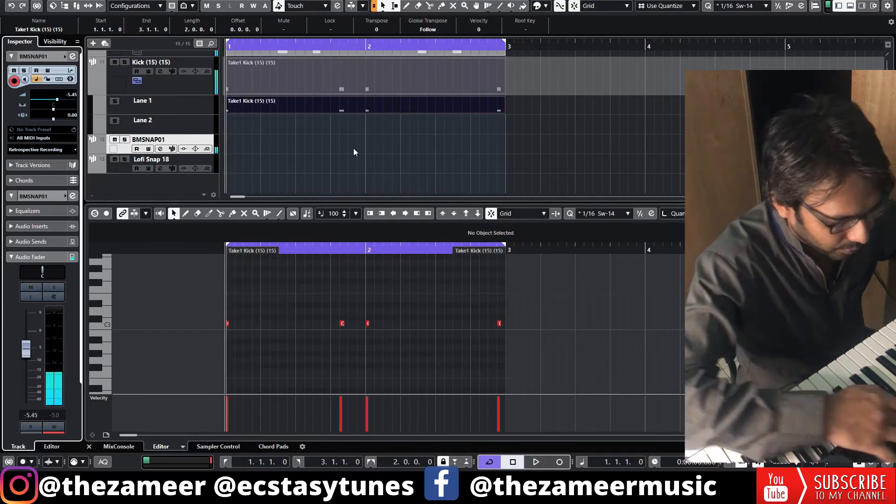
# Record a two-bar snap part on BMSNAP01 with C3 hits around 1.3.1 and 2.3.1, and play it back
pyautogui.press('KP_Multiply')
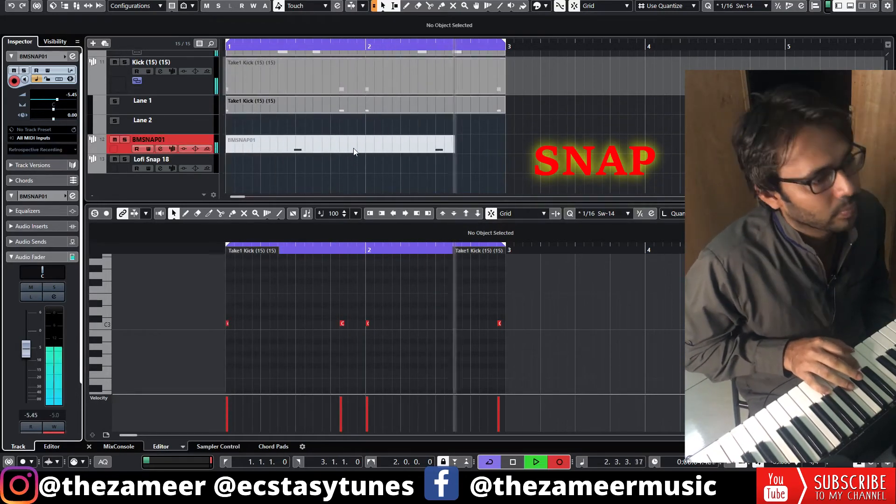
pyautogui.press('space')
pyautogui.press('space')
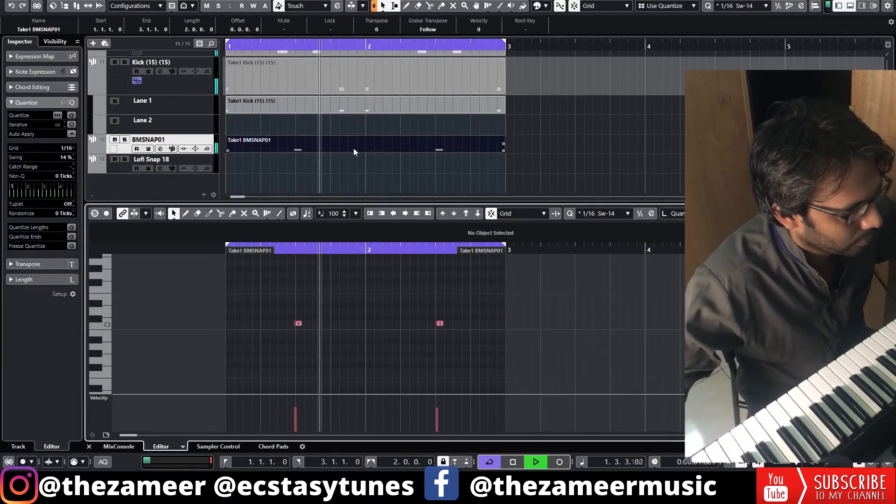
# Quantize both BMSNAP01 notes to the grid and set the track's volume to -5.83
pyautogui.moveTo(491, 295); pyautogui.dragTo(160, 359)
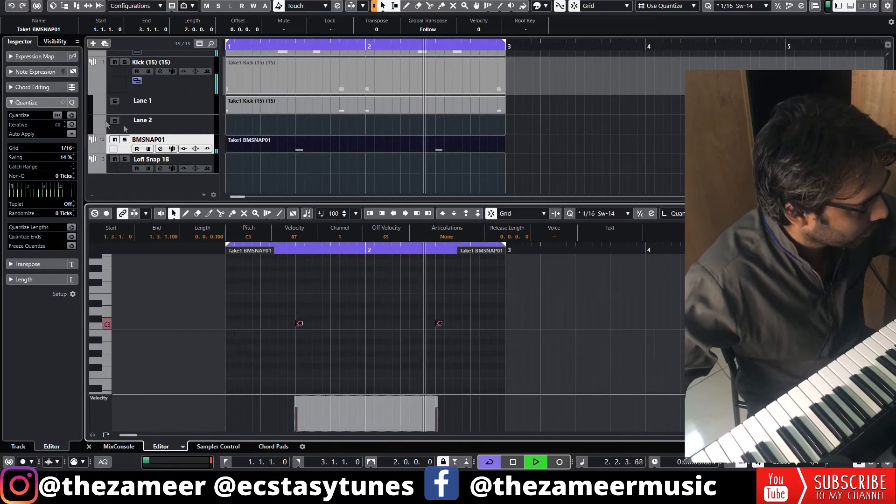
pyautogui.click(45, 58)
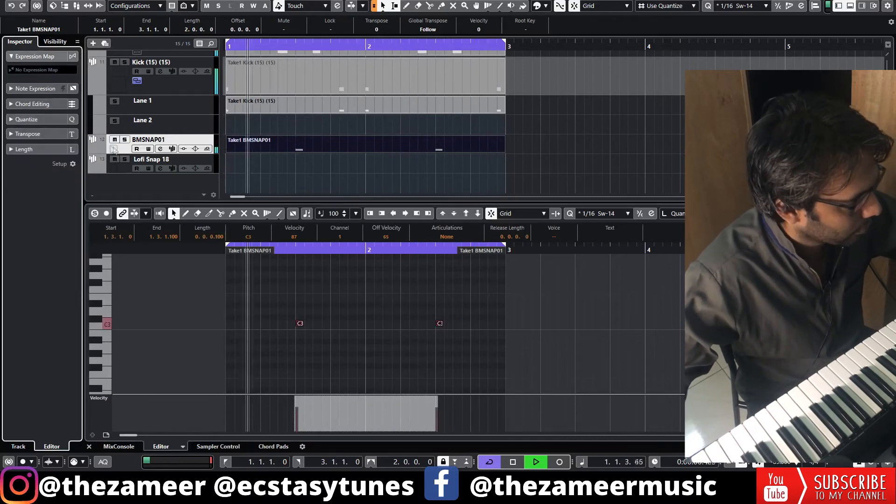
pyautogui.click(149, 140)
pyautogui.moveTo(66, 99); pyautogui.dragTo(52, 102)
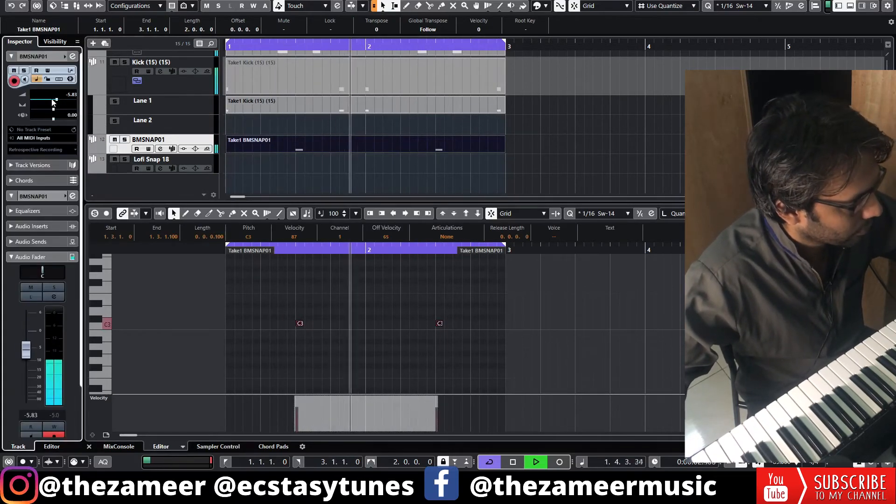
pyautogui.click(498, 319)
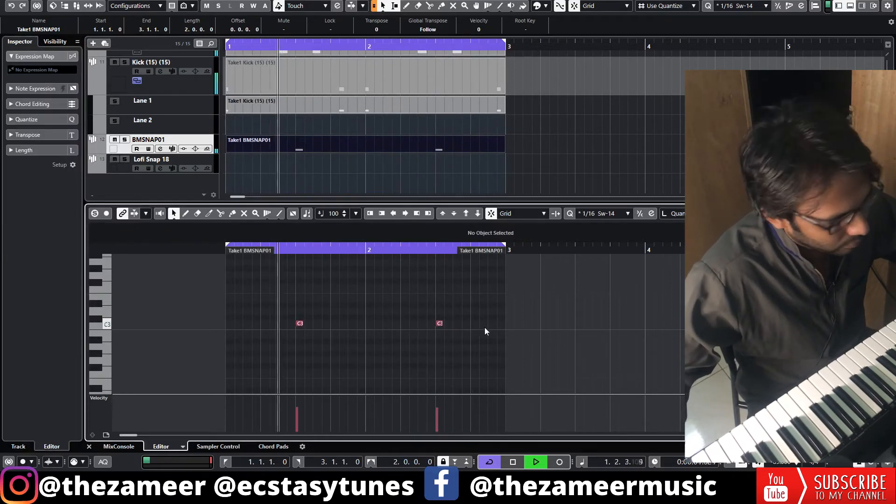
# Stop playback and create an empty two-bar part on the Lofi Snap 18 track, ready for note editing
pyautogui.click(453, 161)
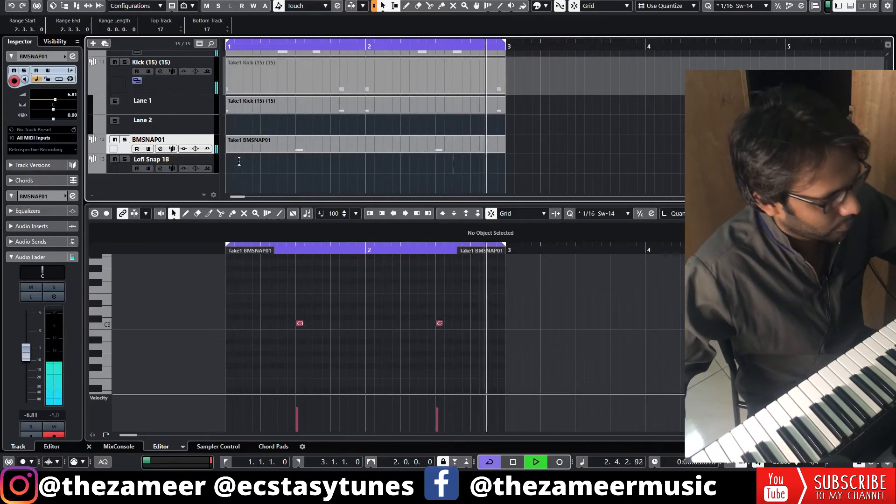
pyautogui.click(123, 171)
pyautogui.press('space')
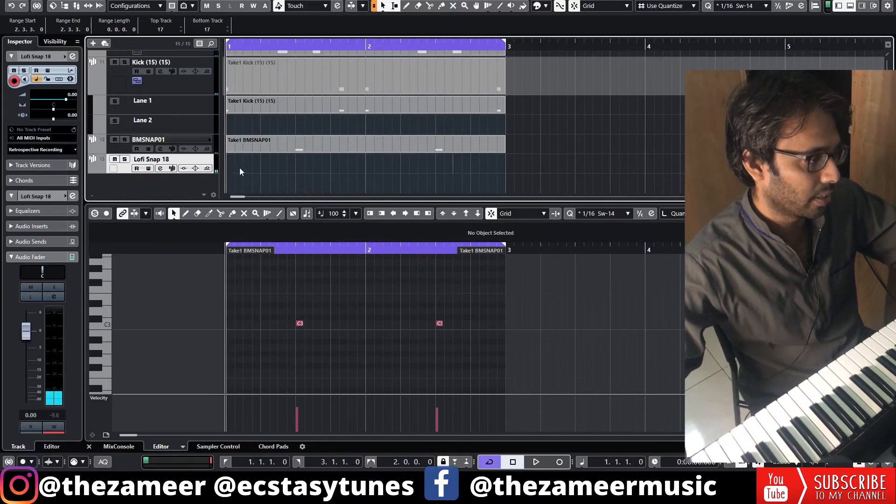
pyautogui.moveTo(230, 163); pyautogui.dragTo(504, 169)
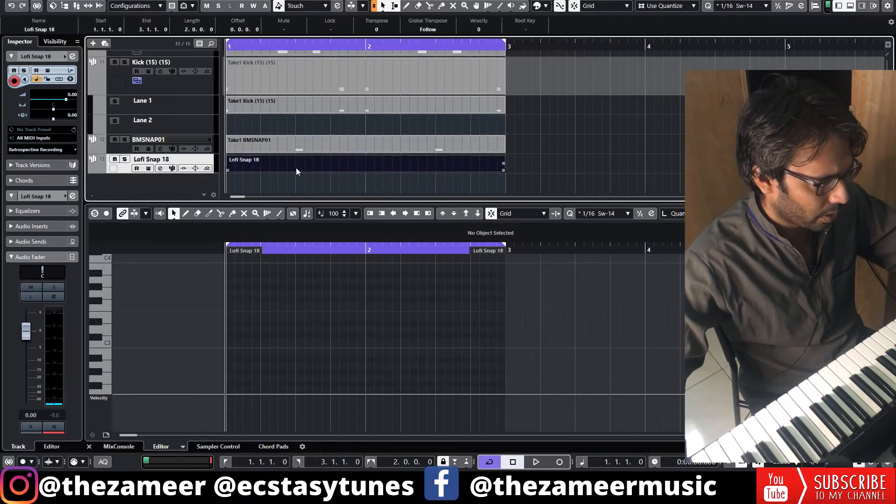
pyautogui.click(287, 377)
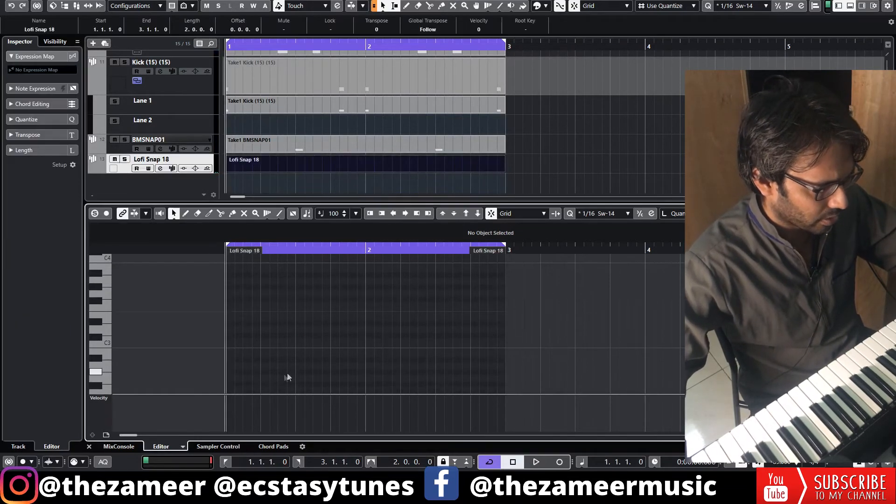
# Add C3 notes at 1.2.4.5 and 2.2.4.5 in the Lofi Snap 18 part, with velocities 73 and 65, and play the loop
pyautogui.keyDown('alt'); pyautogui.click(290, 342); pyautogui.keyUp('alt')
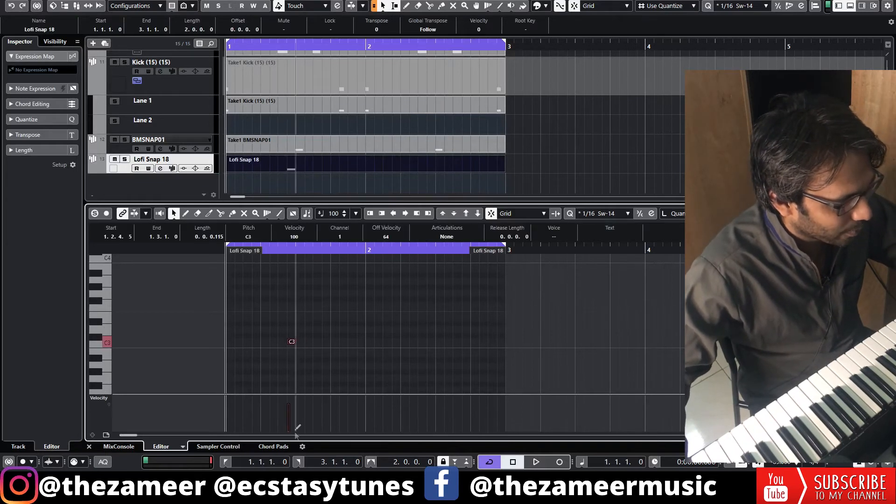
pyautogui.press('space')
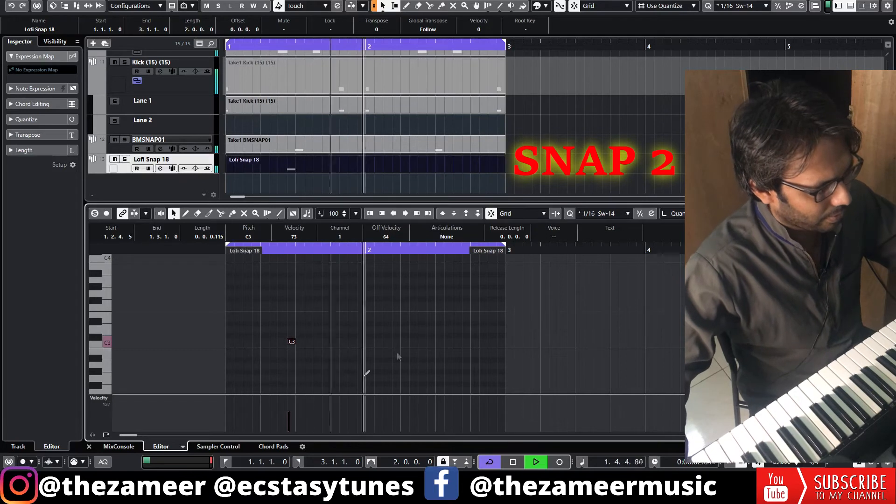
pyautogui.click(433, 342)
pyautogui.press('space')
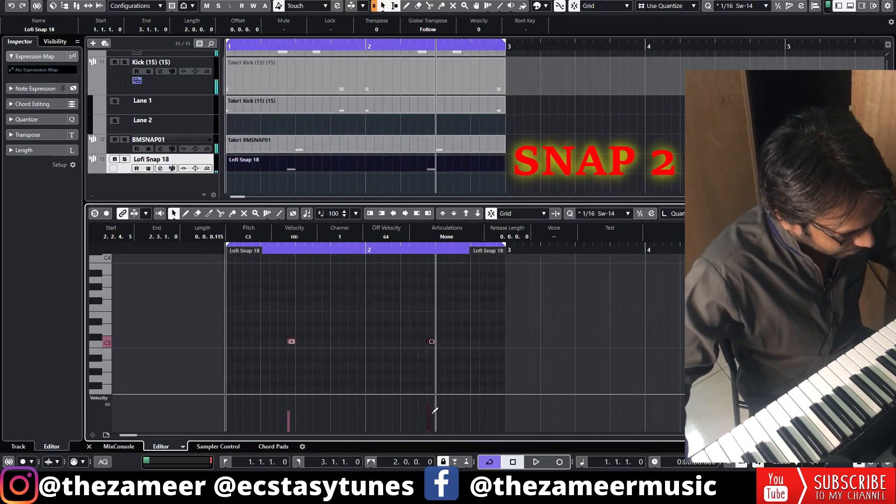
pyautogui.press('space')
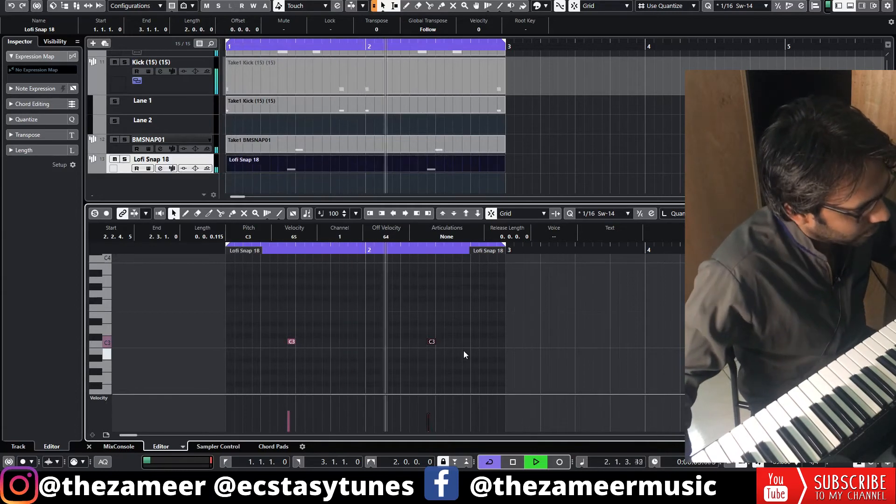
# Add a third C3 snap near the end of bar 2, set its velocity to 51, and move it to 2.3.4.5
pyautogui.click(497, 342)
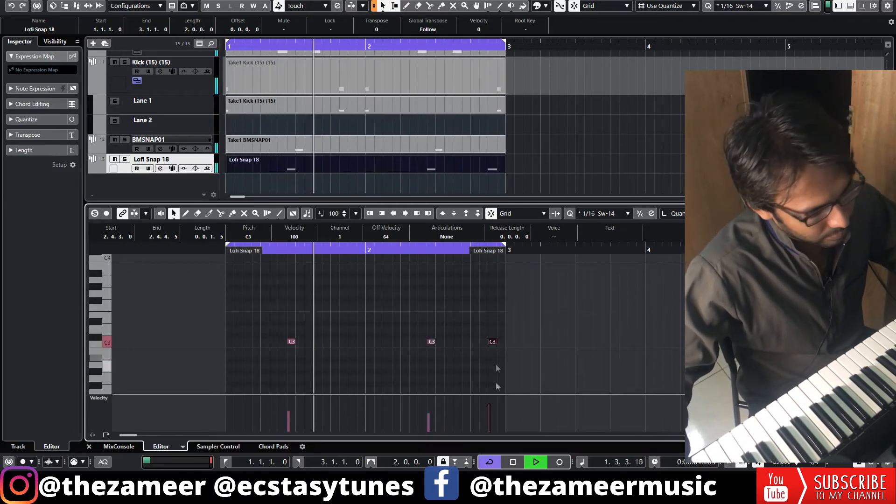
pyautogui.moveTo(497, 414); pyautogui.dragTo(496, 414)
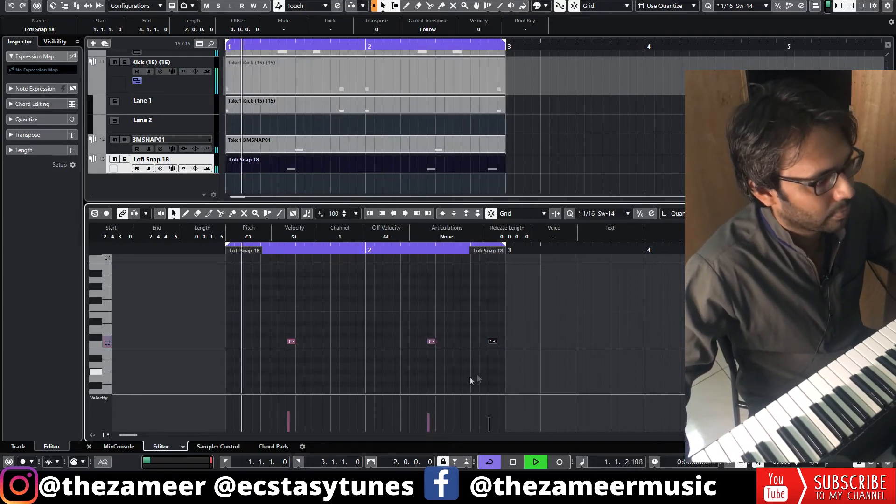
pyautogui.moveTo(491, 343); pyautogui.dragTo(469, 343)
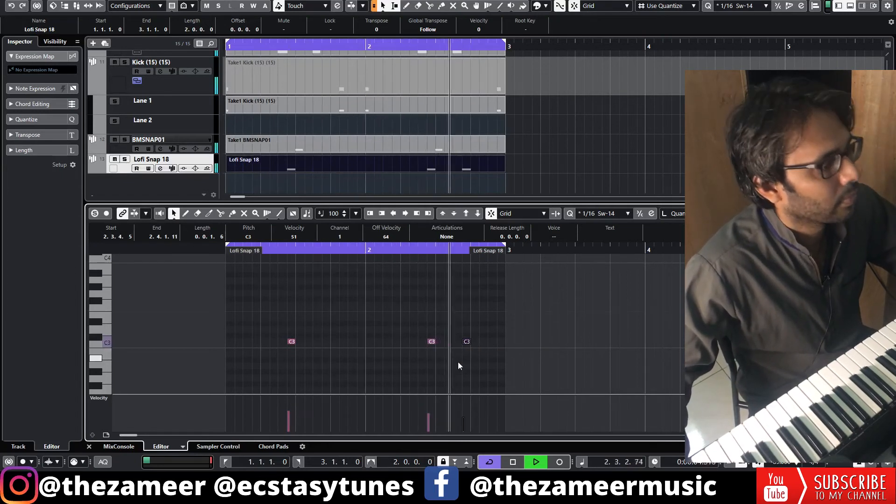
# Add a C3 snap at 1.4.4.5 with velocity 65, listen to the loop, and stop playback
pyautogui.keyDown('alt'); pyautogui.click(360, 344); pyautogui.keyUp('alt')
pyautogui.click(361, 413)
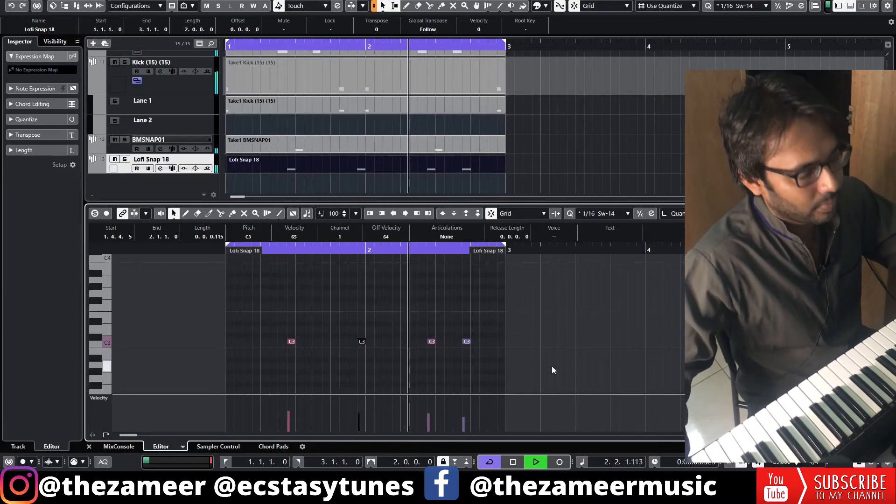
pyautogui.press('space')
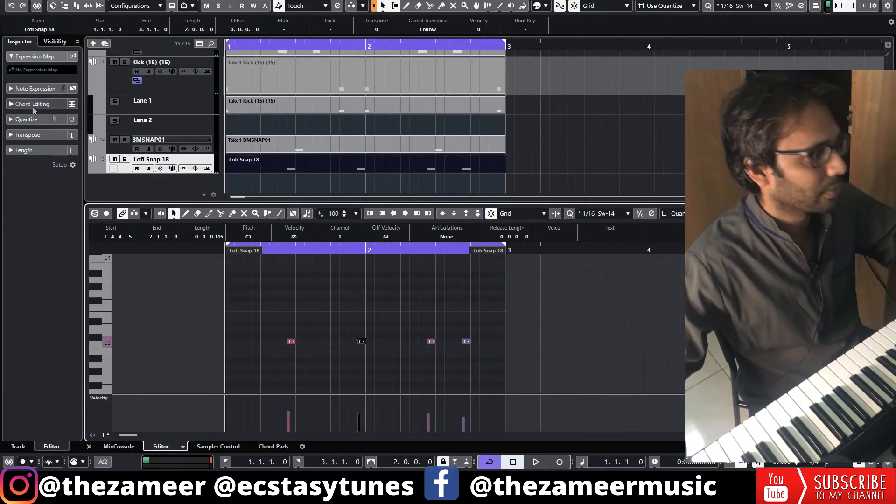
# Close the note editor and duplicate all tracks' two-bar parts three times to fill bars 1 to 8
pyautogui.click(116, 151)
pyautogui.scroll(10, 402, 160)
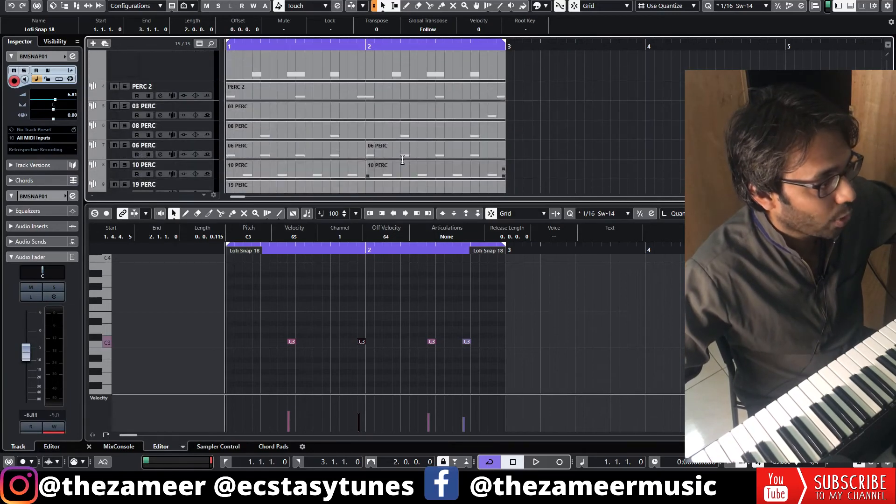
pyautogui.scroll(-10, 402, 161)
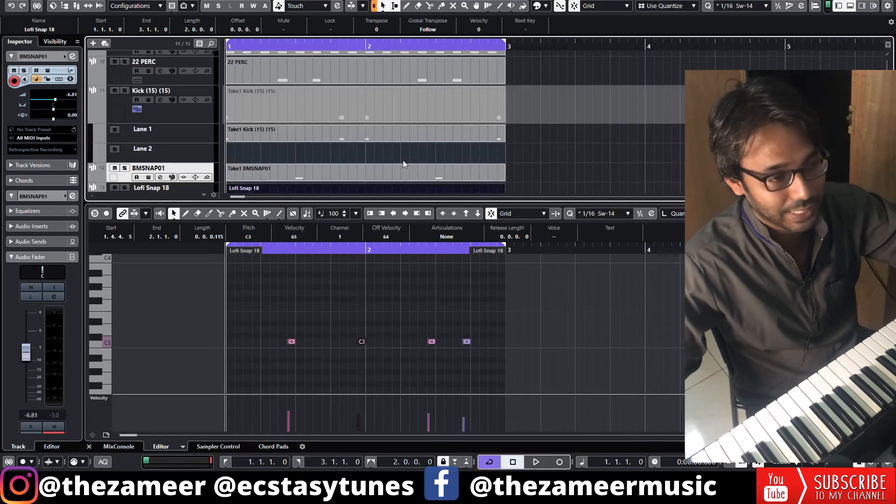
pyautogui.click(851, 7)
pyautogui.press('g')
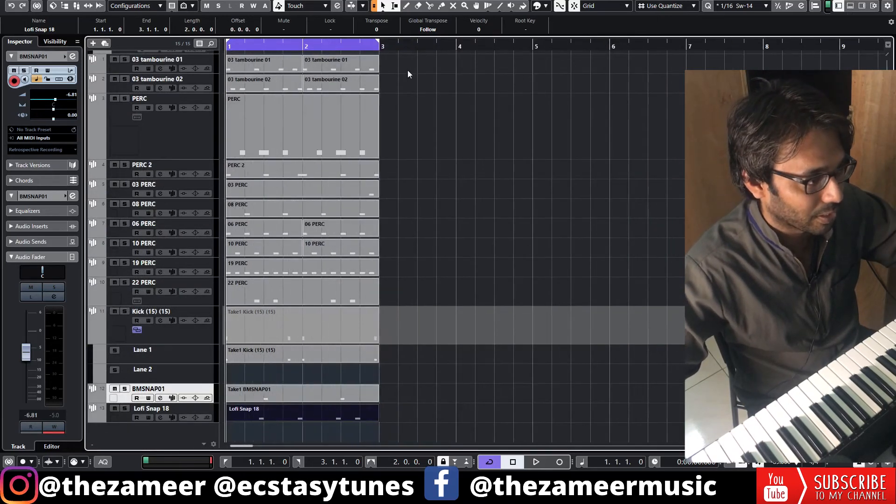
pyautogui.moveTo(397, 69); pyautogui.dragTo(225, 436)
pyautogui.click(441, 329)
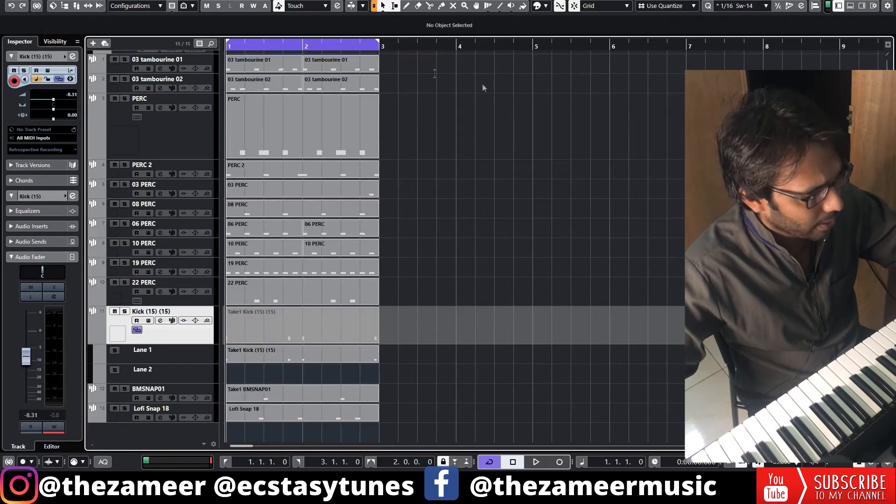
pyautogui.moveTo(397, 75); pyautogui.dragTo(225, 423)
pyautogui.hotkey('ctrl', 'd')
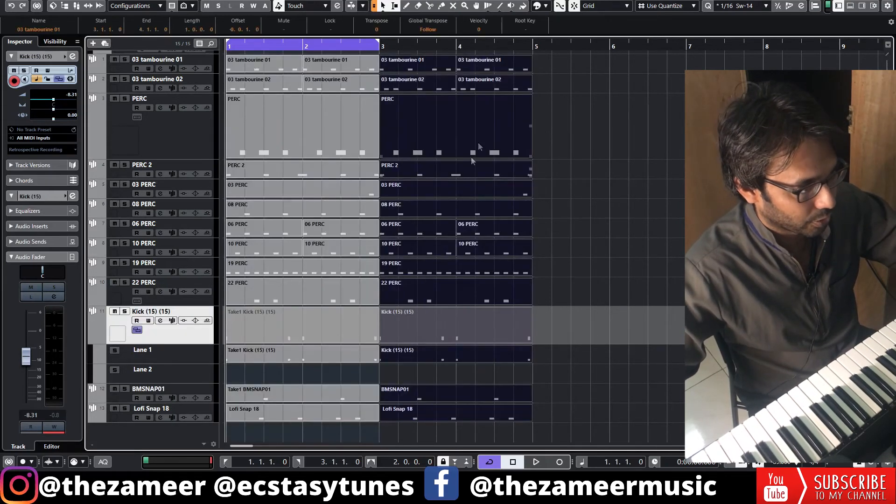
pyautogui.hotkey('ctrl', 'd')
pyautogui.hotkey('ctrl', 'd')
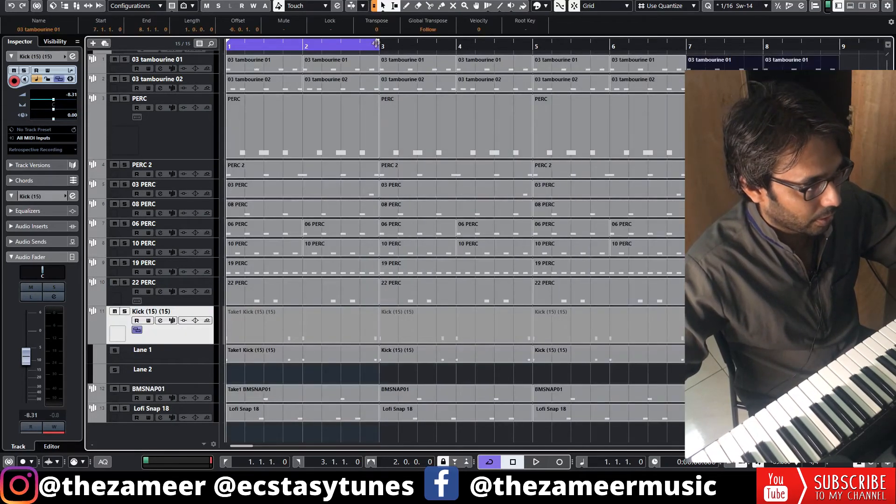
# Extend the loop range to end at bar 9 and hide the Kick (15) track's lanes
pyautogui.moveTo(376, 43); pyautogui.dragTo(800, 45)
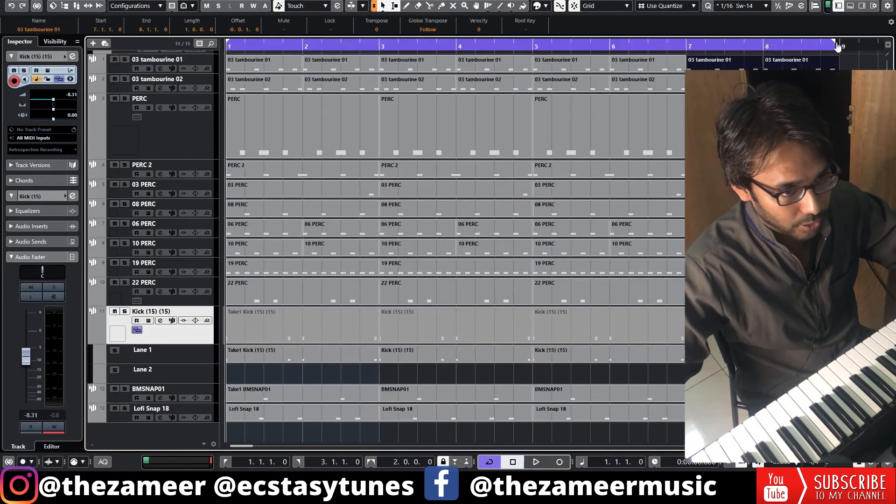
pyautogui.press('g')
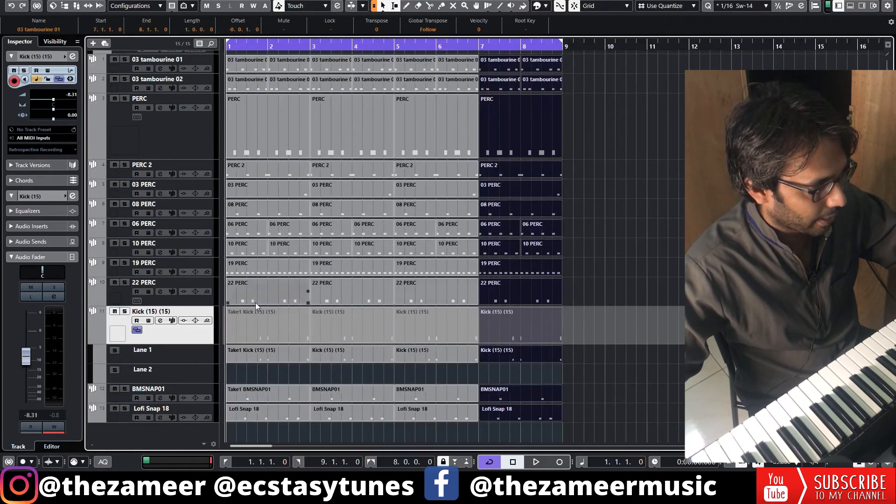
pyautogui.click(137, 330)
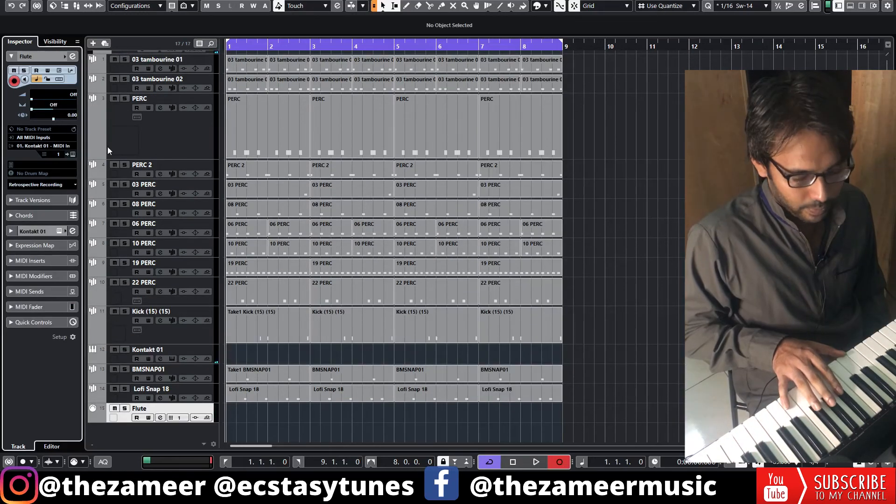
# Record a four-bar melody on the Flute track over the percussion, stop just after bar 5 begins, and play it back
pyautogui.press('KP_Multiply')
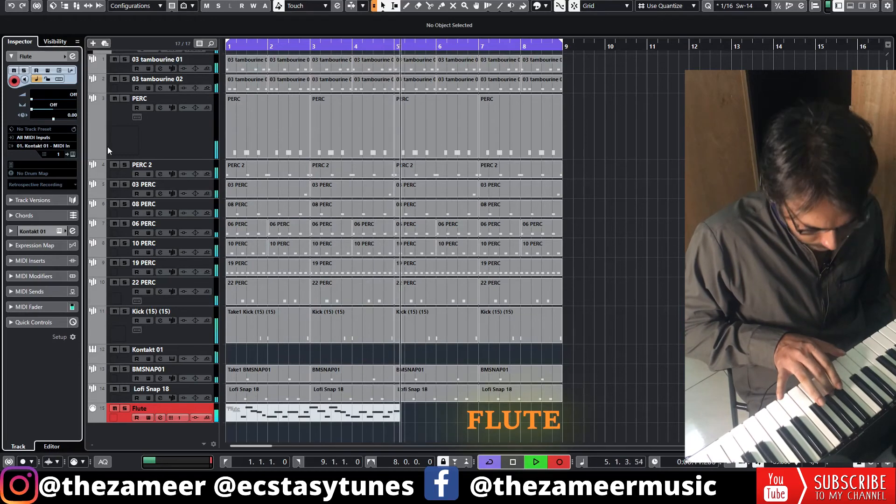
pyautogui.press('space')
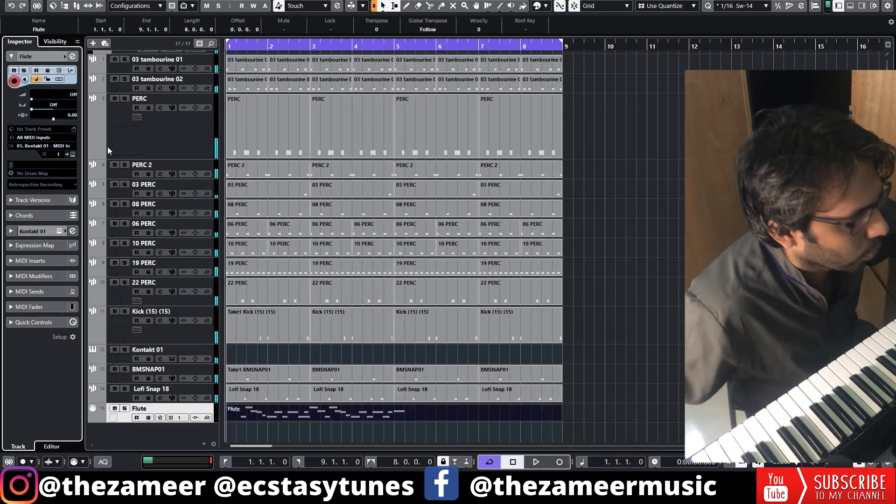
pyautogui.press('space')
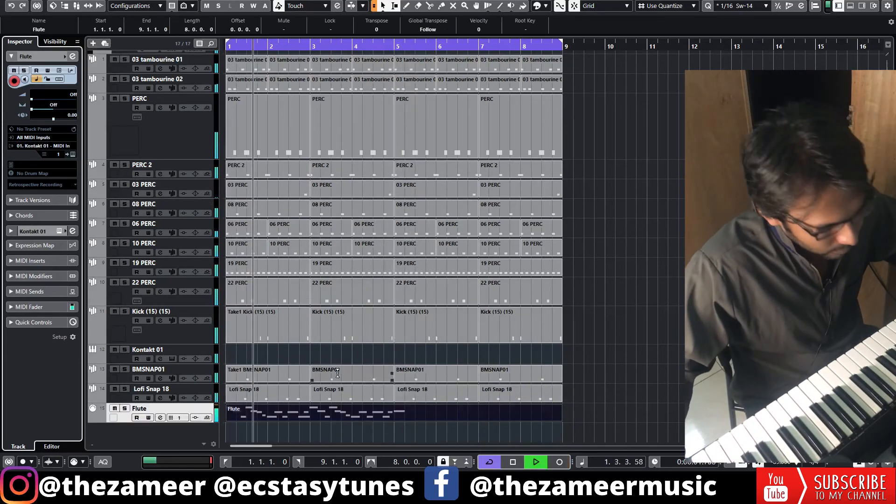
# Open the Flute part for note editing and delete the last G3 note at bar 5
pyautogui.click(401, 426)
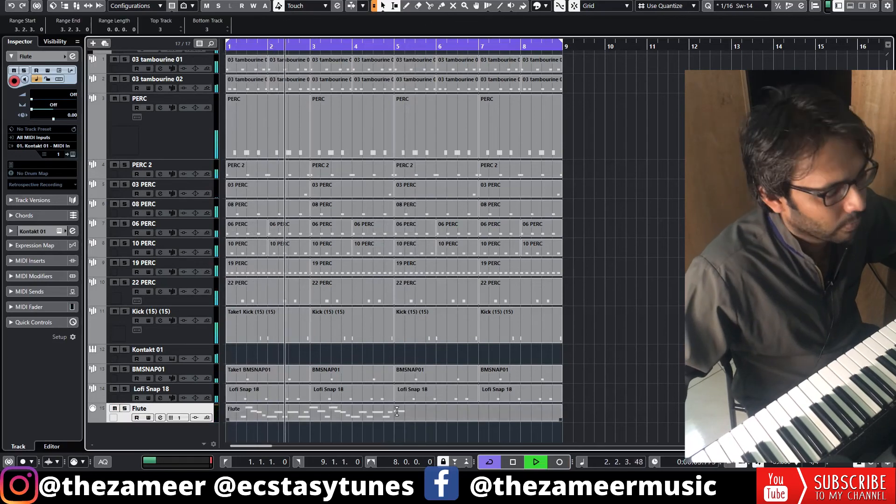
pyautogui.doubleClick(395, 421)
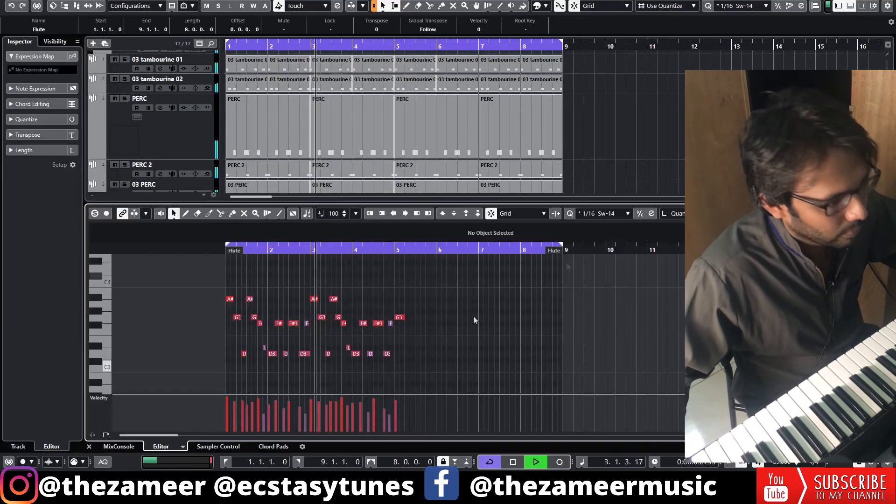
pyautogui.press('Delete')
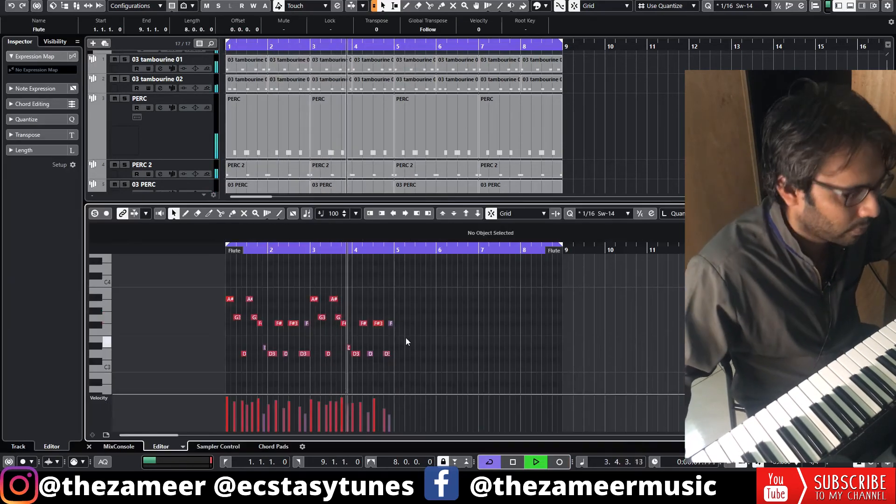
# Quantize all the flute notes to the grid and play the result
pyautogui.scroll(3, 251, 360)
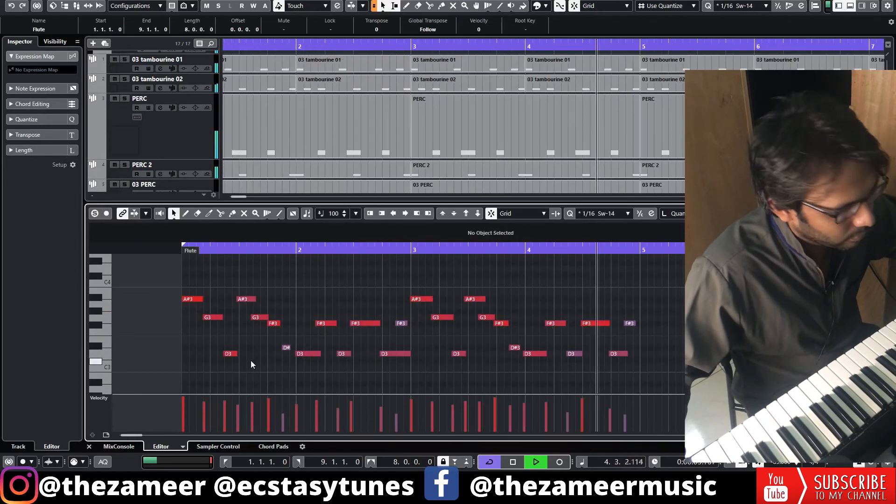
pyautogui.press('space')
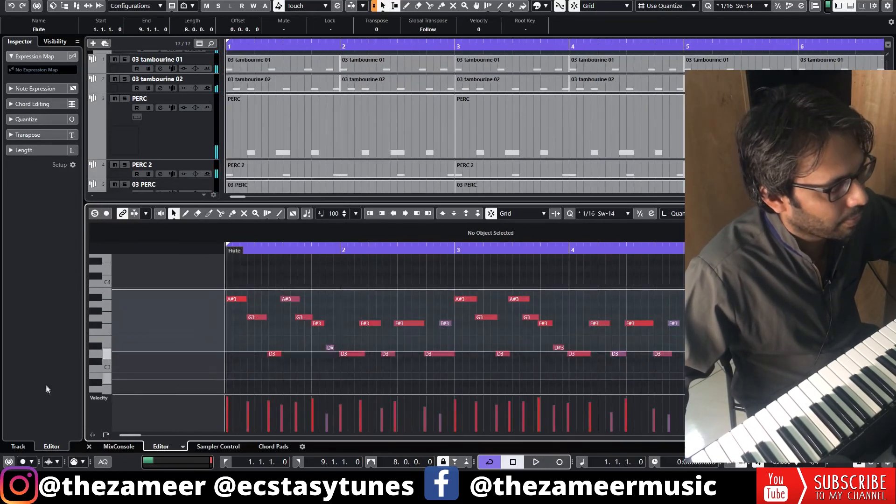
pyautogui.hotkey('ctrl', 'a')
pyautogui.press('q')
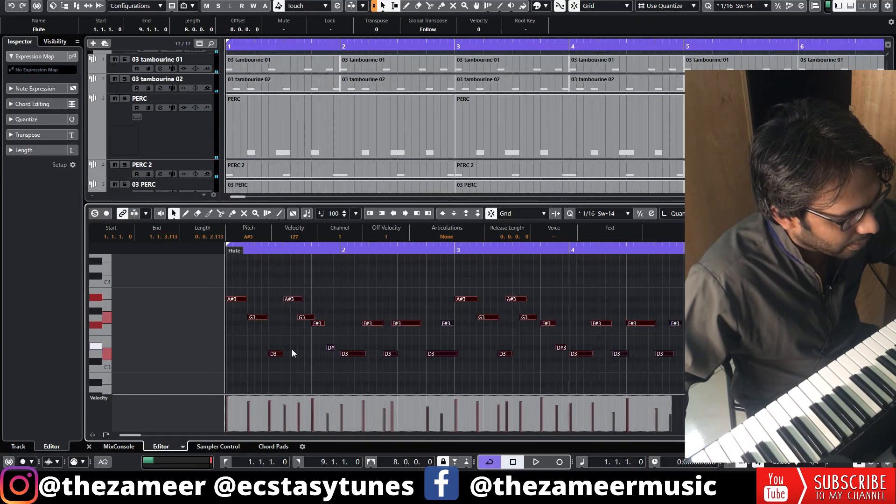
pyautogui.press('space')
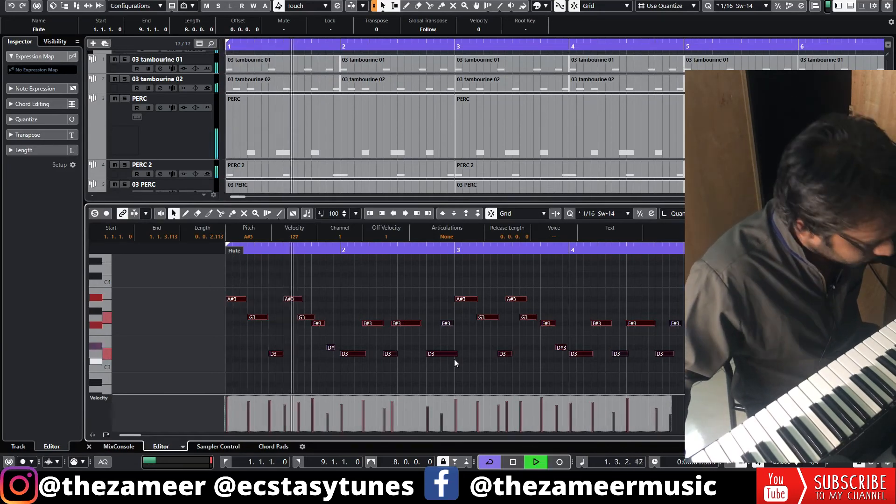
# Lengthen the short D#3 notes at 1.4.3 and 3.4.3 to end at 2.1.1.9 and 4.1.1.12
pyautogui.click(322, 358)
pyautogui.scroll(3, 329, 356)
pyautogui.moveTo(339, 377); pyautogui.dragTo(348, 377)
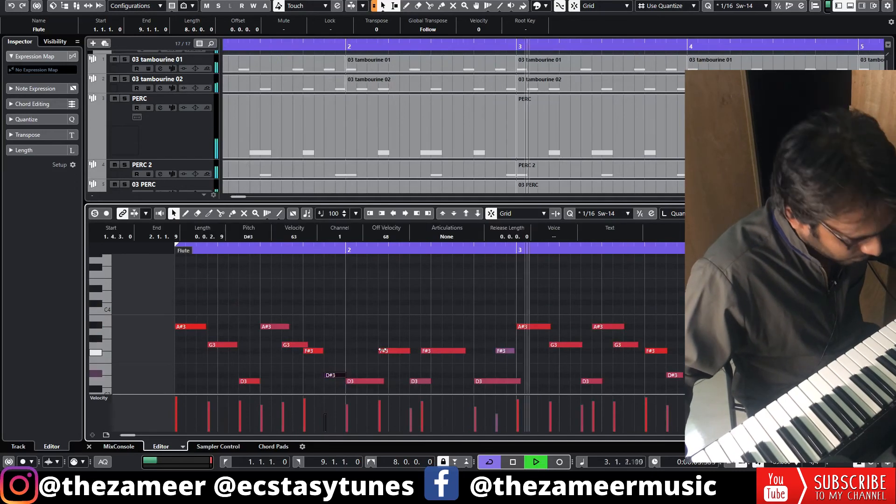
pyautogui.scroll(-2, 348, 377)
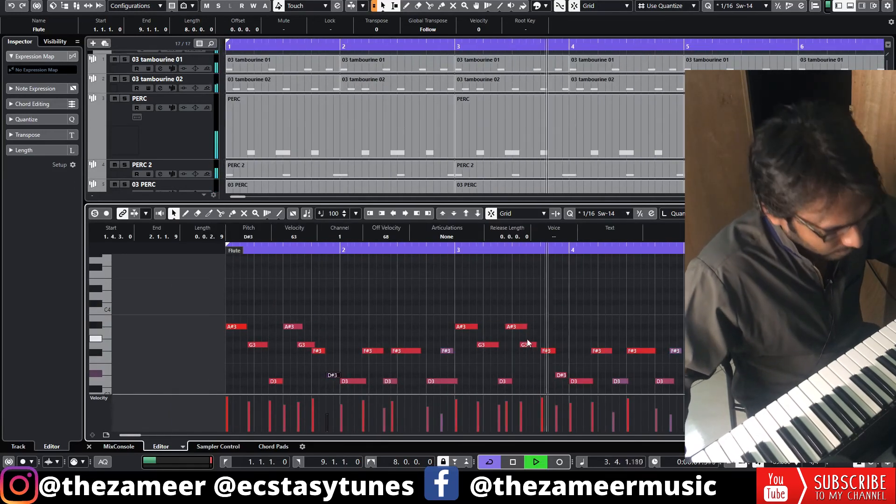
pyautogui.click(566, 376)
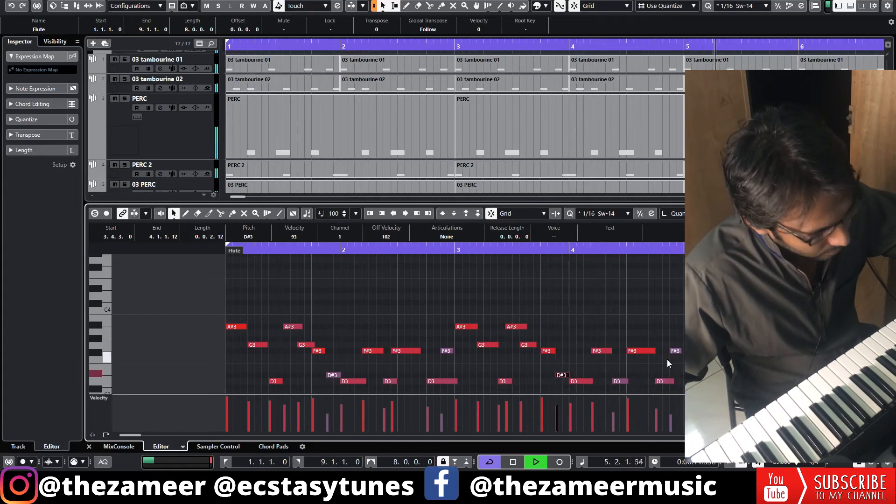
# Stop playback, close the note editor, split the Flute part at bar 5 and delete its empty second half
pyautogui.press('space')
pyautogui.hotkey('ctrl', 'e')
pyautogui.press('g')
pyautogui.press('g')
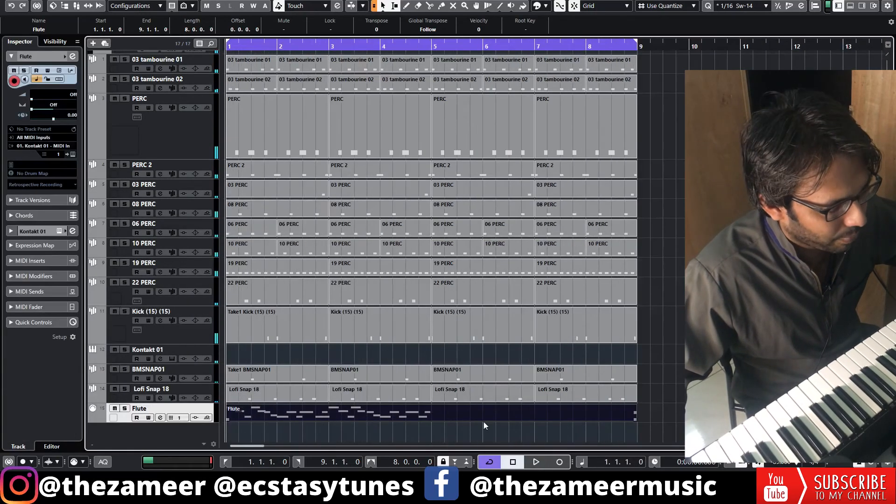
pyautogui.keyDown('alt'); pyautogui.click(434, 416); pyautogui.keyUp('alt')
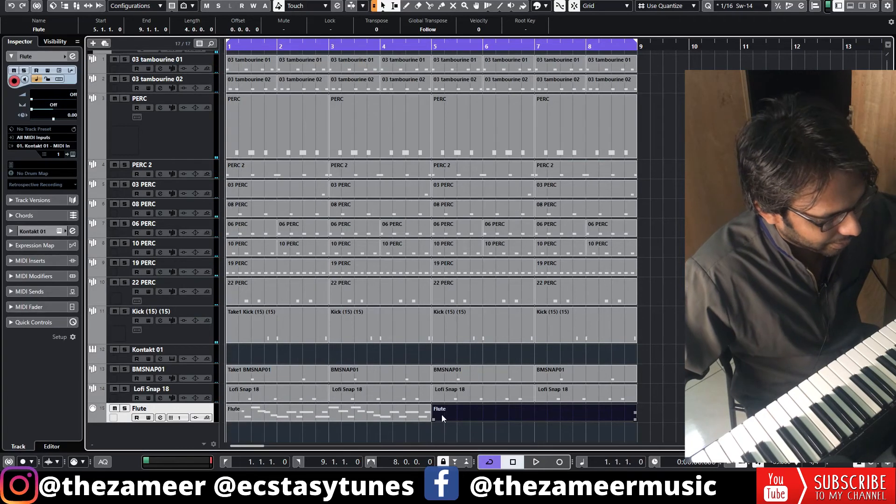
pyautogui.press('Delete')
# Review the four-bar Flute part's notes while playing them from the start, and return to the arrangement
pyautogui.doubleClick(403, 414)
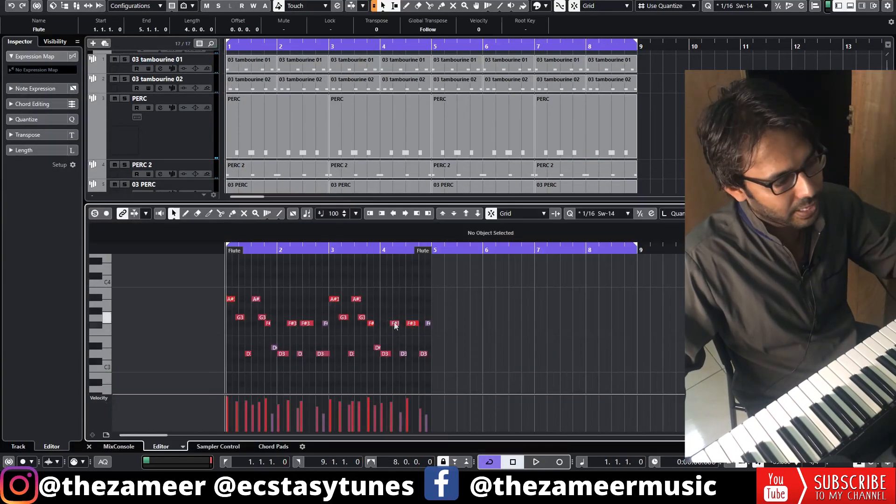
pyautogui.press('h')
pyautogui.press('h')
pyautogui.press('h')
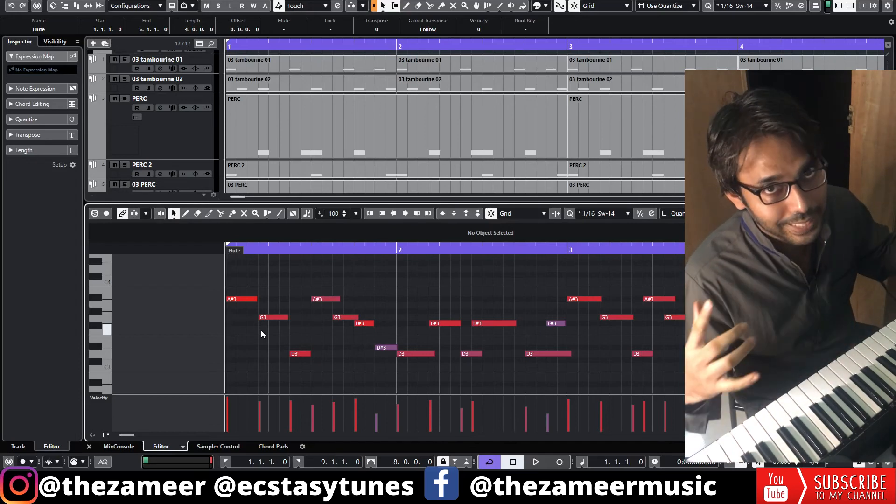
pyautogui.press('space')
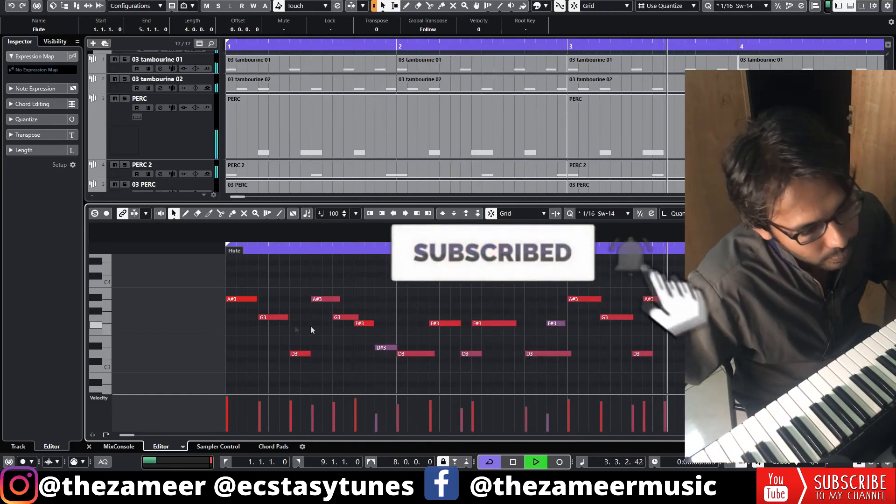
pyautogui.press('g')
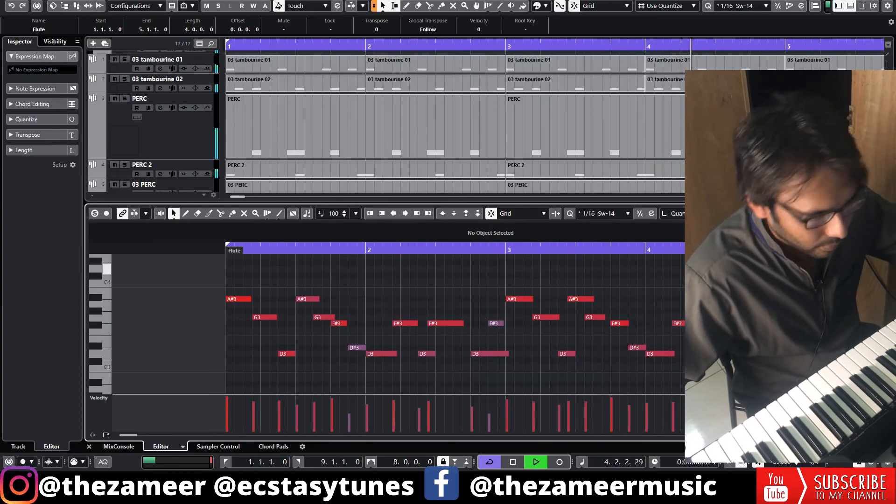
pyautogui.press('Return')
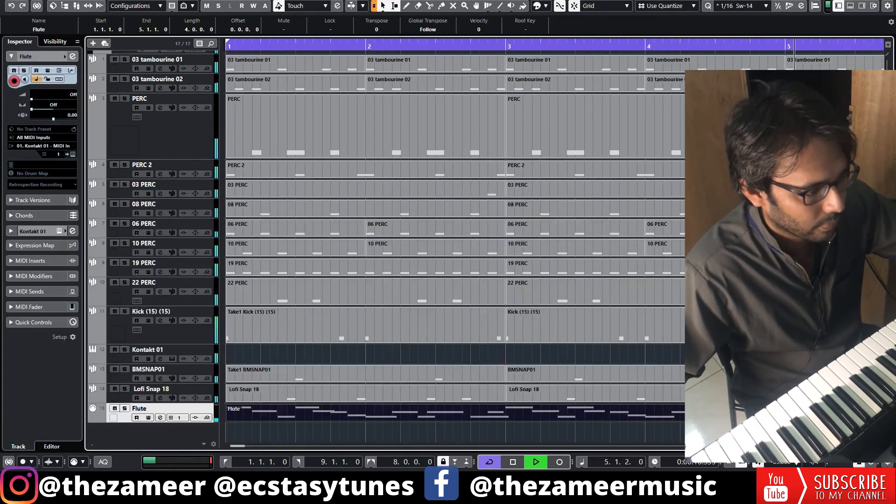
pyautogui.press('g')
pyautogui.press('g')
pyautogui.press('g')
pyautogui.press('g')
pyautogui.press('space')
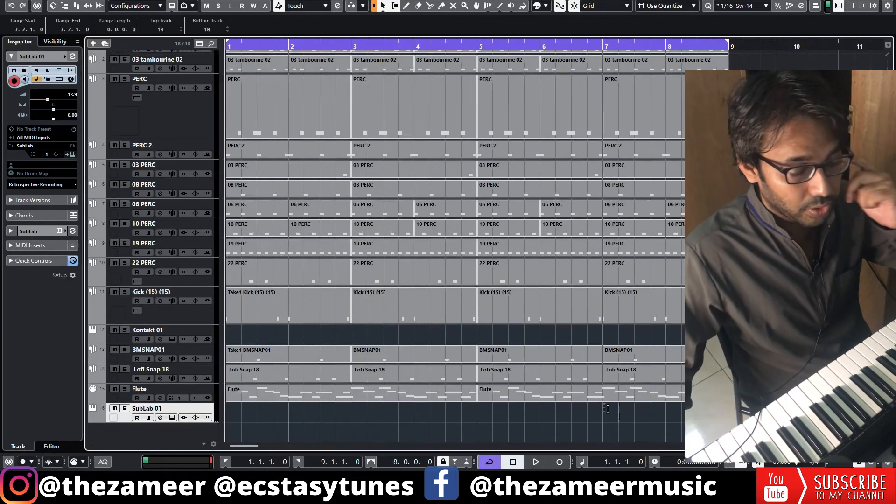
# Record a bass line on the 808 track over the first four bars and play it back
pyautogui.click(598, 400)
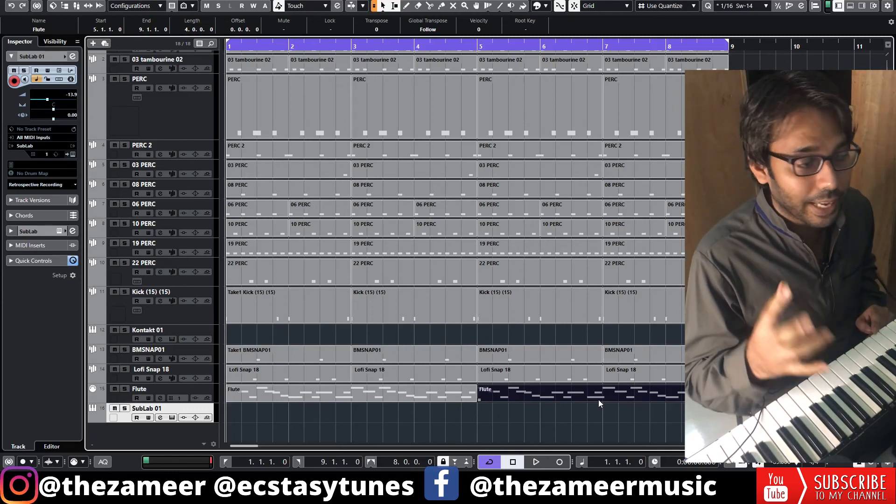
pyautogui.click(420, 423)
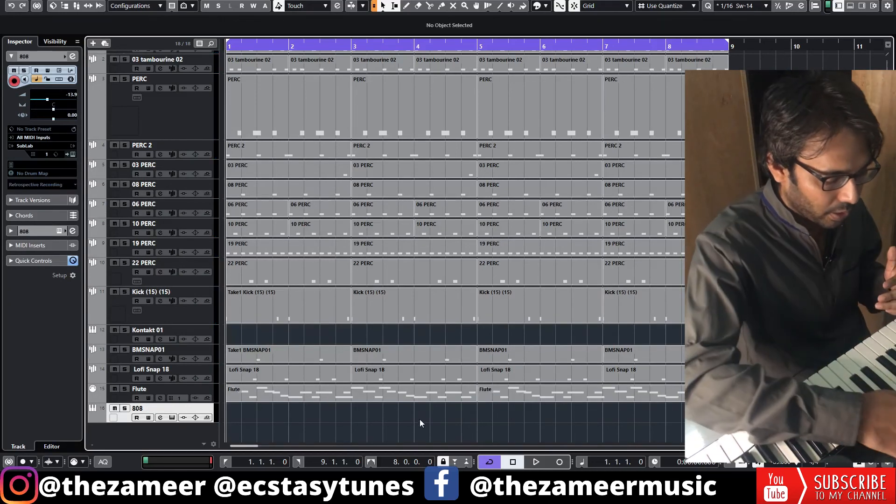
pyautogui.press('KP_Multiply')
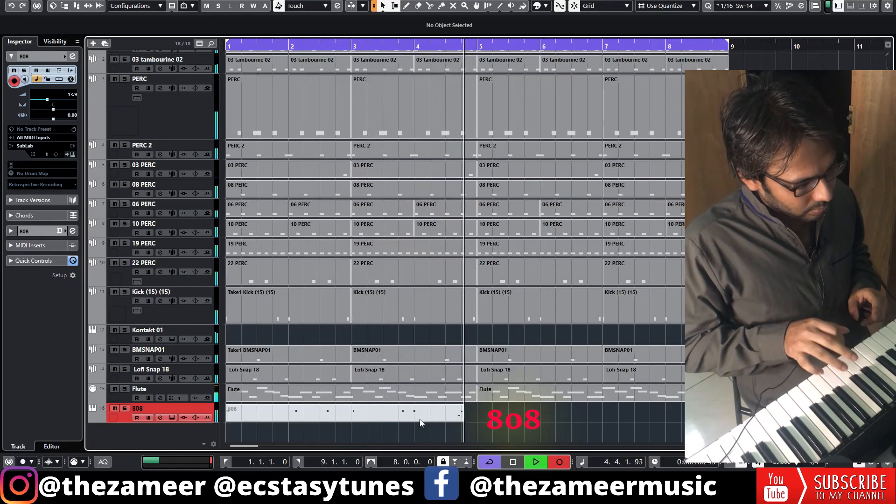
pyautogui.press('space')
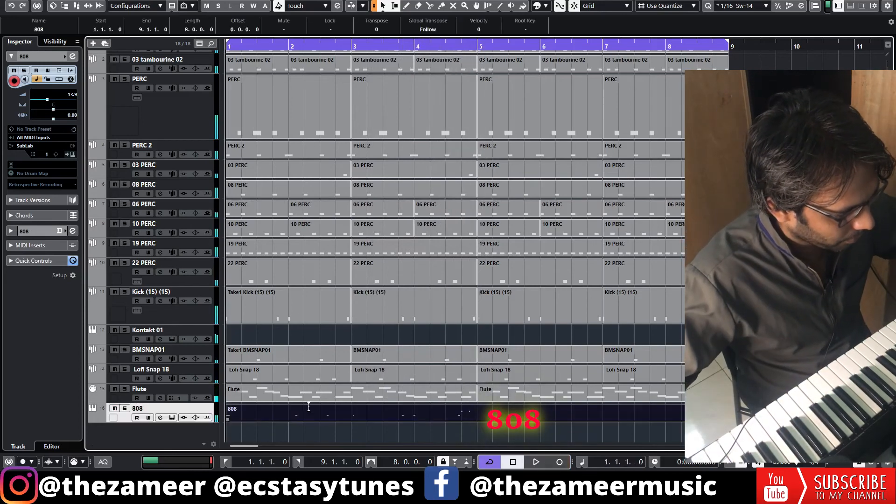
# Open the 808 part for note editing, move the G0 note just after bar 2 to 1.4.3, and play it
pyautogui.doubleClick(298, 418)
pyautogui.press('space')
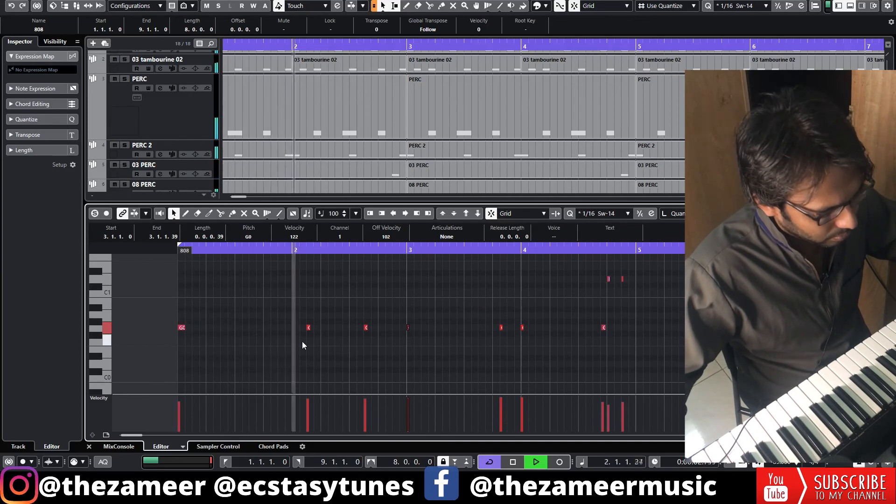
pyautogui.press('space')
pyautogui.moveTo(308, 328); pyautogui.dragTo(280, 332)
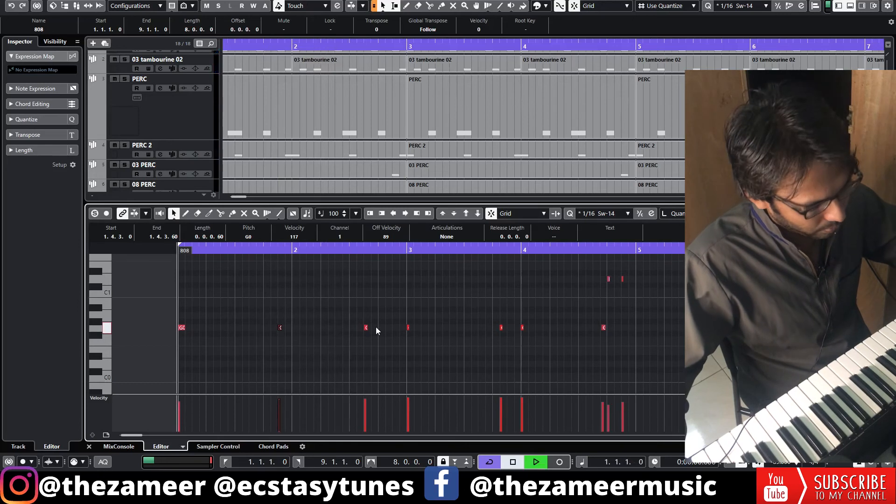
pyautogui.press('space')
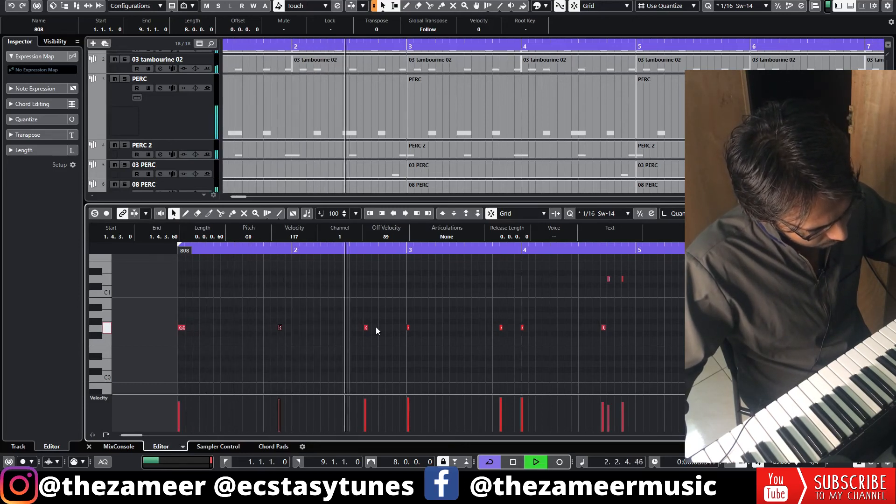
# Replace the two G0 notes around the start of bar 4 with a copy of the 1.4.3 note at 3.4.3
pyautogui.moveTo(476, 301); pyautogui.dragTo(523, 351)
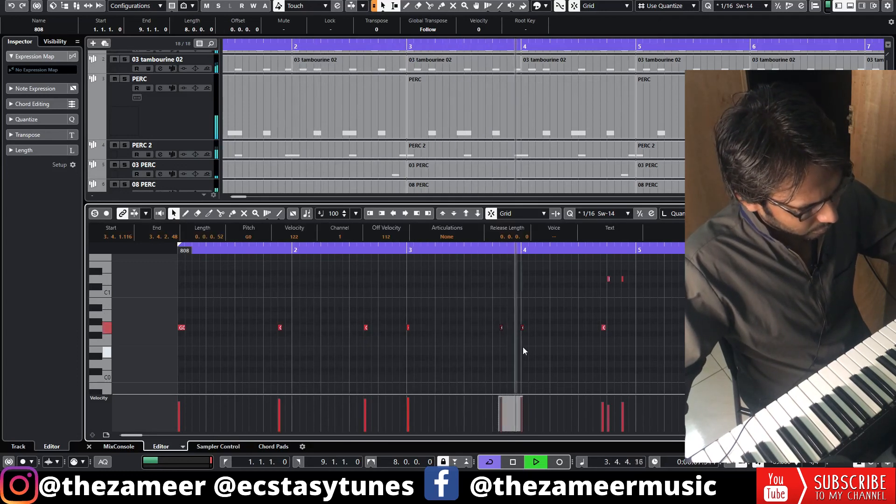
pyautogui.press('space')
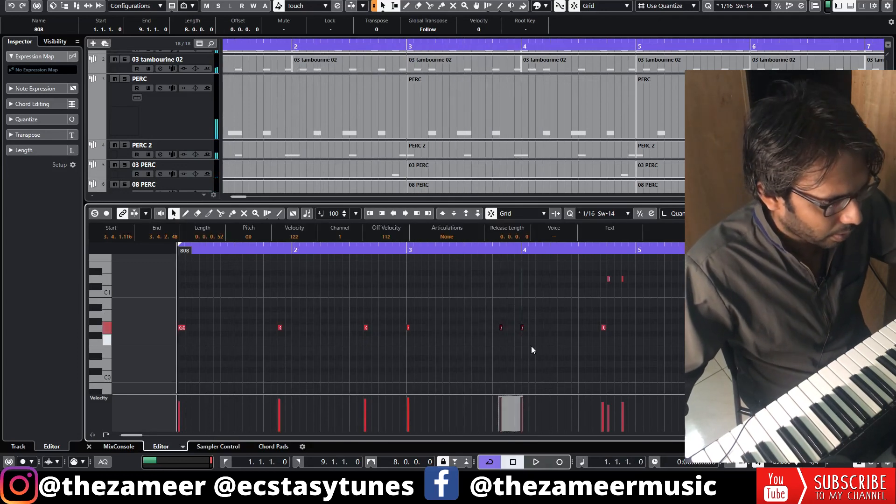
pyautogui.press('Delete')
pyautogui.moveTo(279, 326); pyautogui.dragTo(509, 332)
pyautogui.press('space')
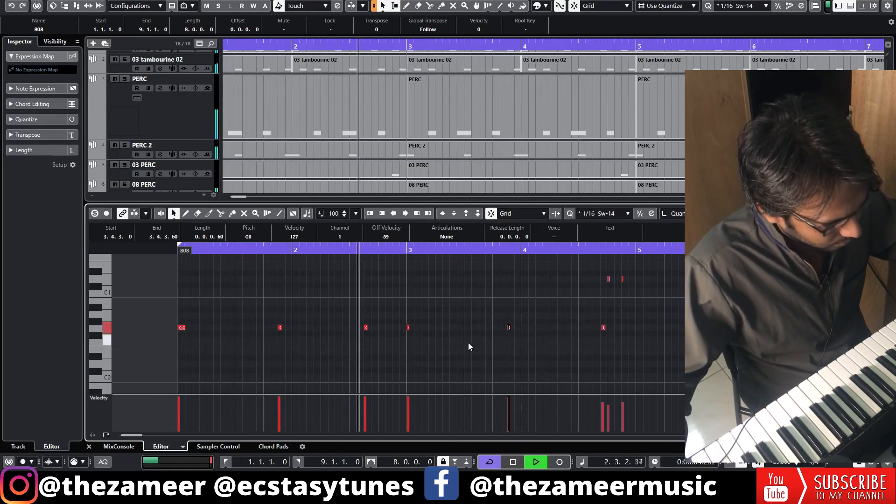
# Select all the 808 notes in bars 1 to 4 and duplicate them from bar 5
pyautogui.click(604, 327)
pyautogui.moveTo(642, 268); pyautogui.dragTo(606, 293)
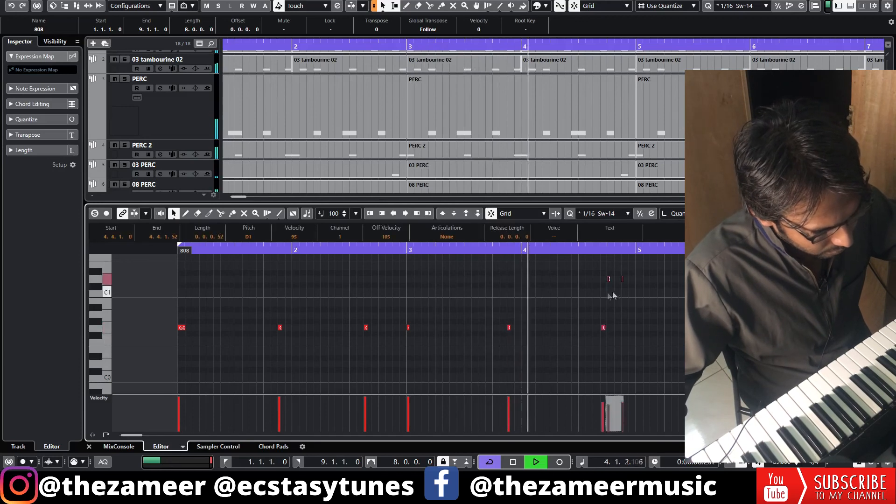
pyautogui.moveTo(654, 268); pyautogui.dragTo(3, 382)
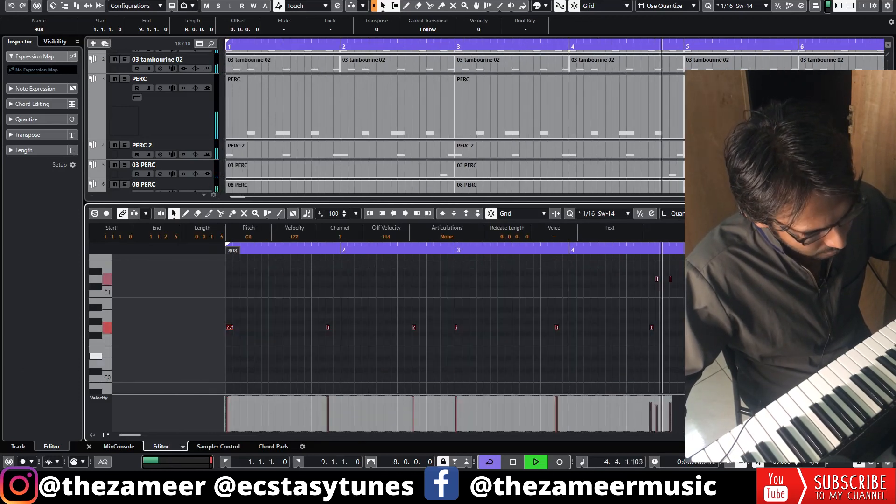
pyautogui.press('space')
pyautogui.hotkey('ctrl', 'd')
# Inspect the two D1 notes at the end of bar 4 and play the 808 line with the full arrangement
pyautogui.moveTo(693, 266); pyautogui.dragTo(643, 286)
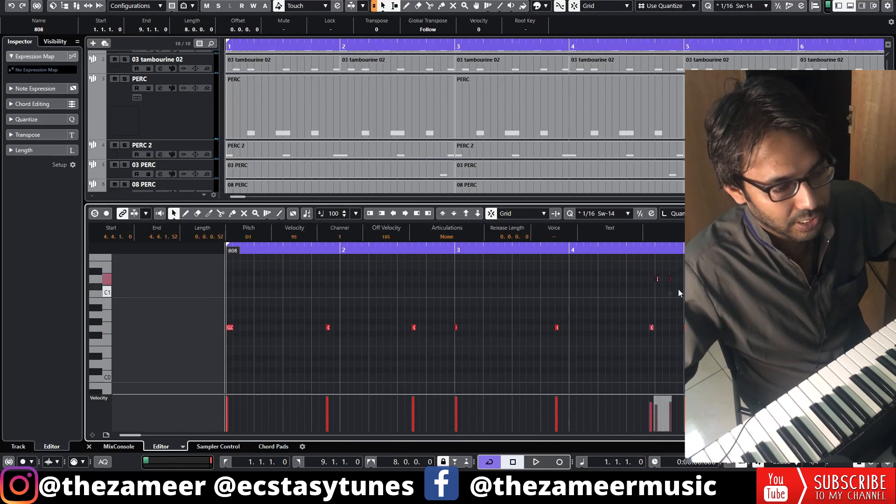
pyautogui.scroll(5, 678, 290)
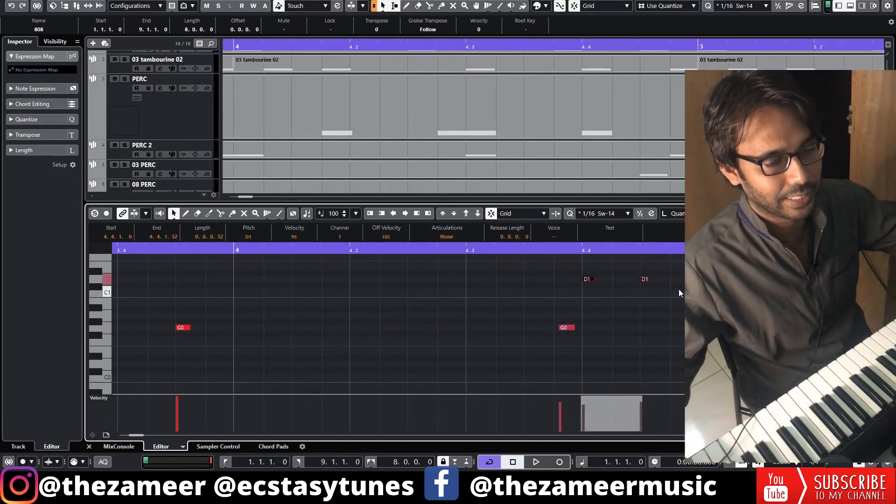
pyautogui.scroll(-2, 678, 290)
pyautogui.scroll(-4, 679, 290)
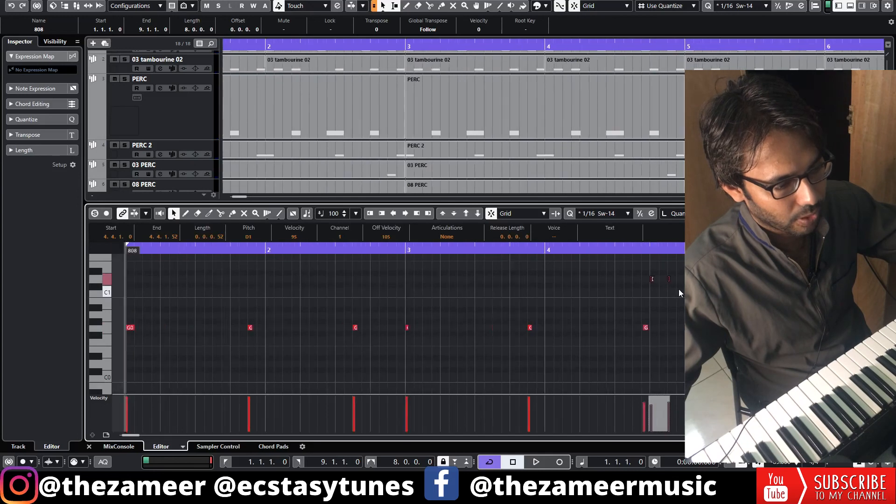
pyautogui.press('space')
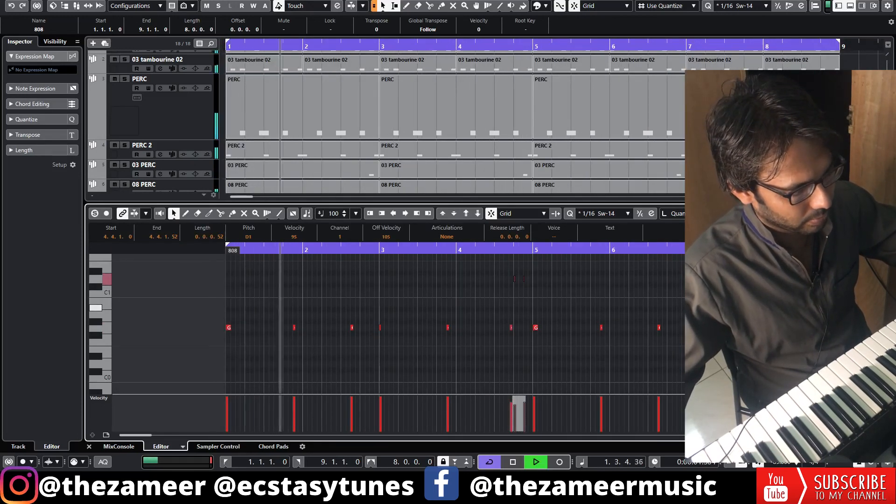
pyautogui.press('Return')
pyautogui.scroll(-3, 487, 413)
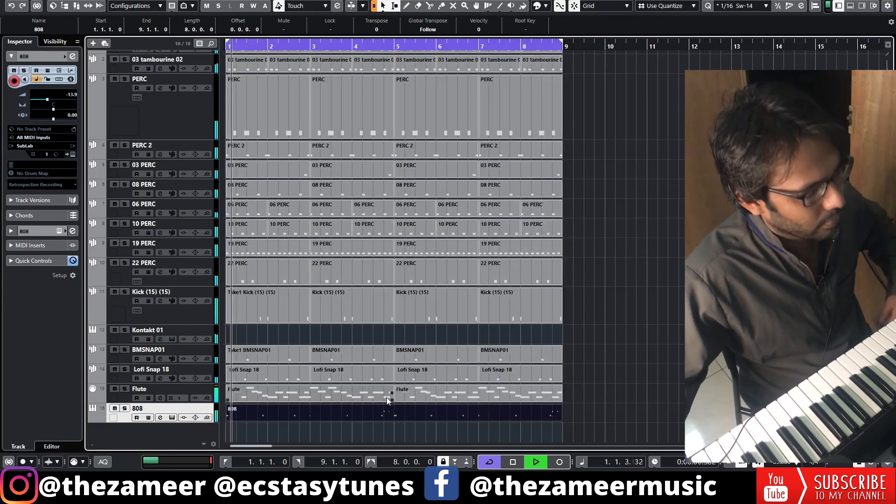
pyautogui.press('space')
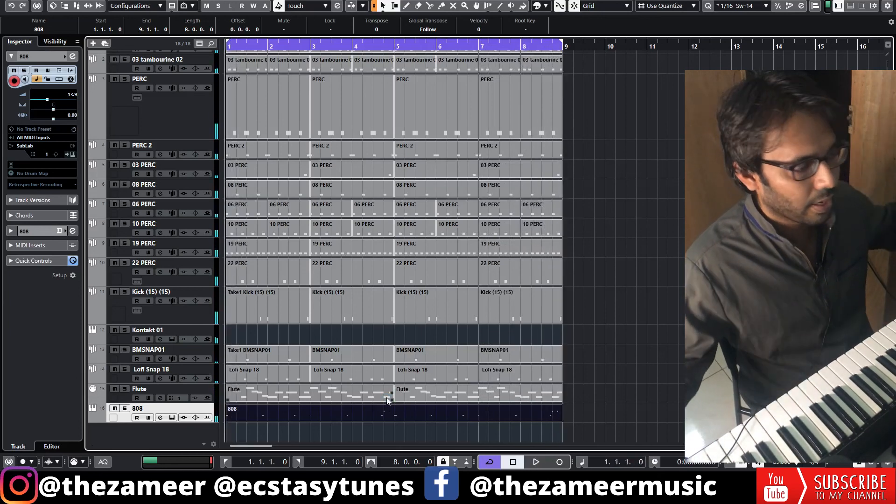